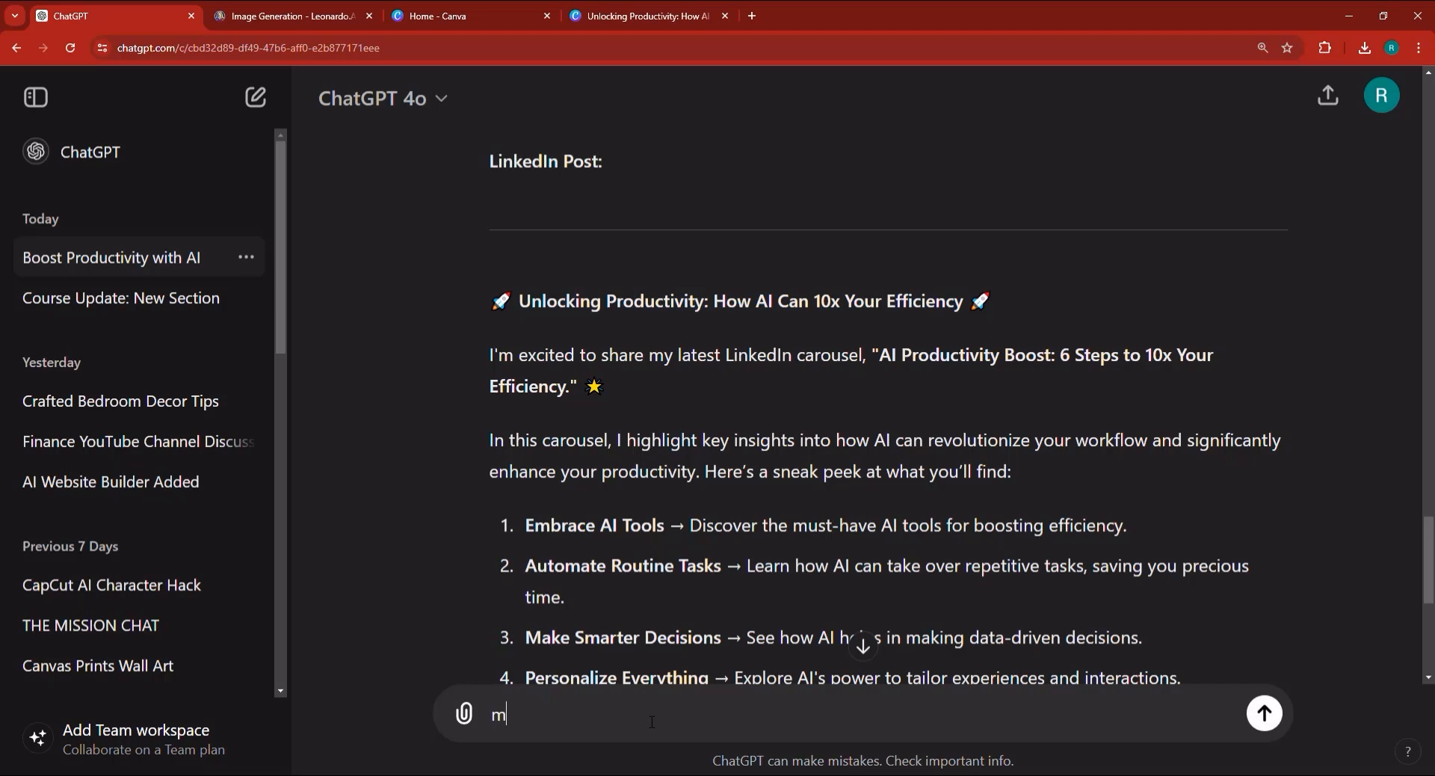
# Ask ChatGPT for a short, professional LinkedIn banner description for a fitness coach, with very little text
pyautogui.press('BackSpace')
pyautogui.press('BackSpace')
pyautogui.write('ame is "rouane hamz')
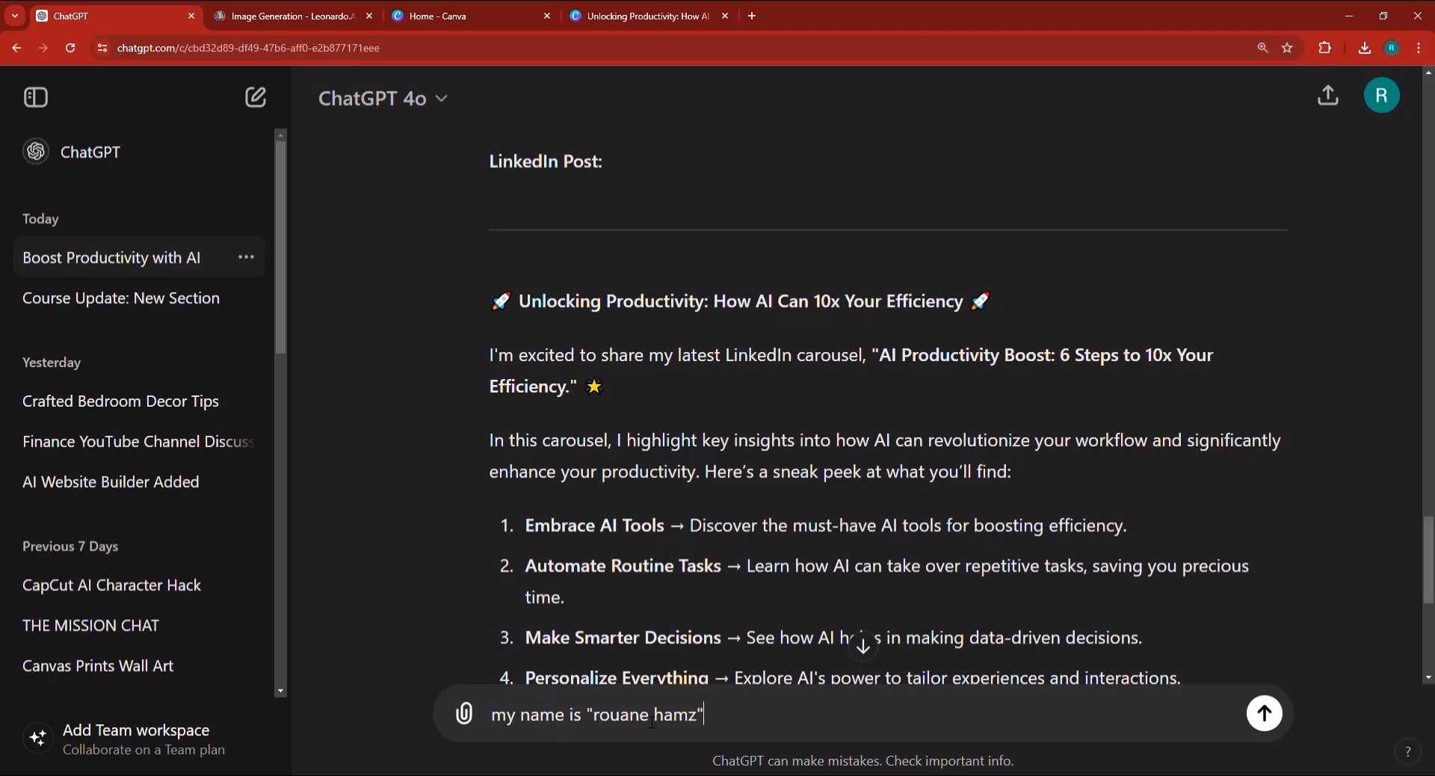
pyautogui.write('a" and')
pyautogui.press('BackSpace')
pyautogui.press('BackSpace')
pyautogui.write('and I am a fitnes')
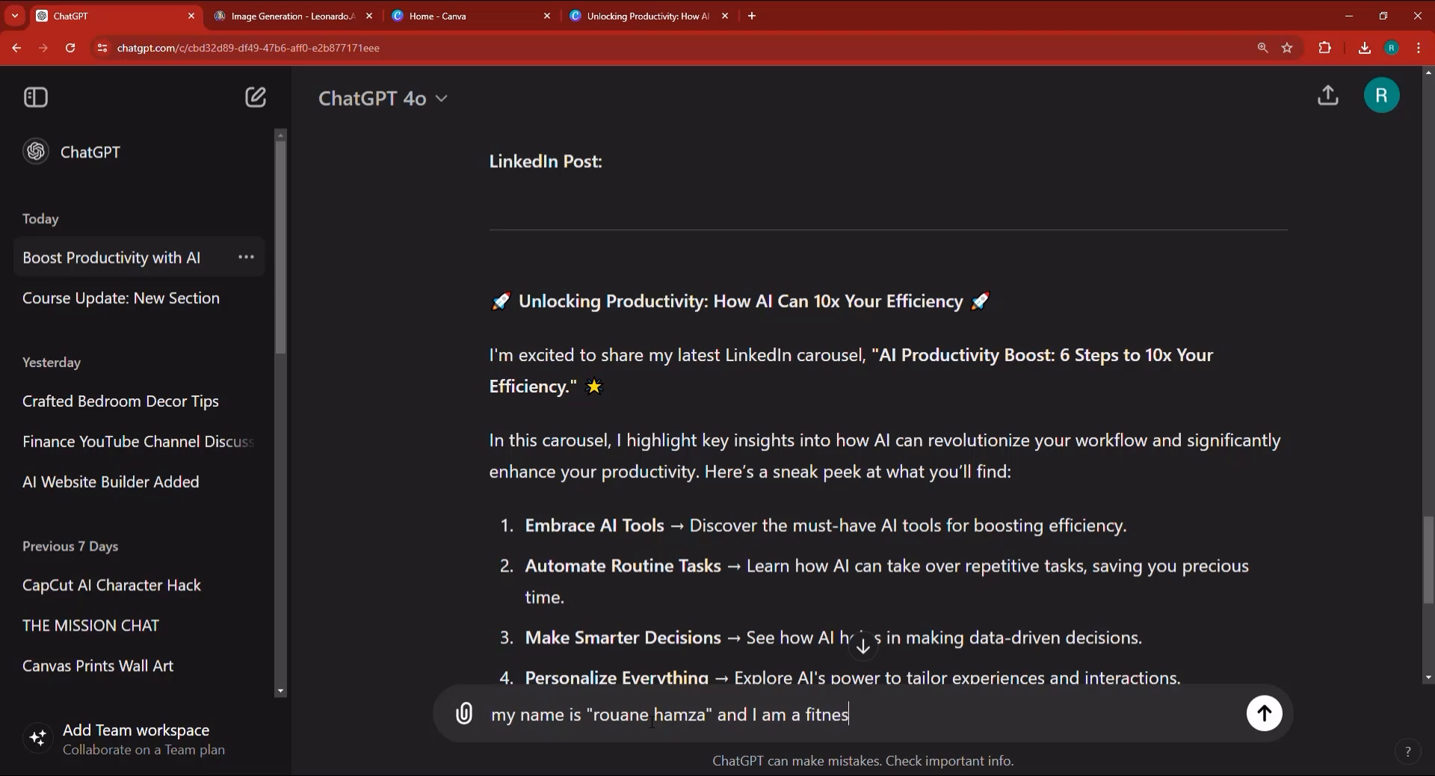
pyautogui.write('s coach, could youi ')
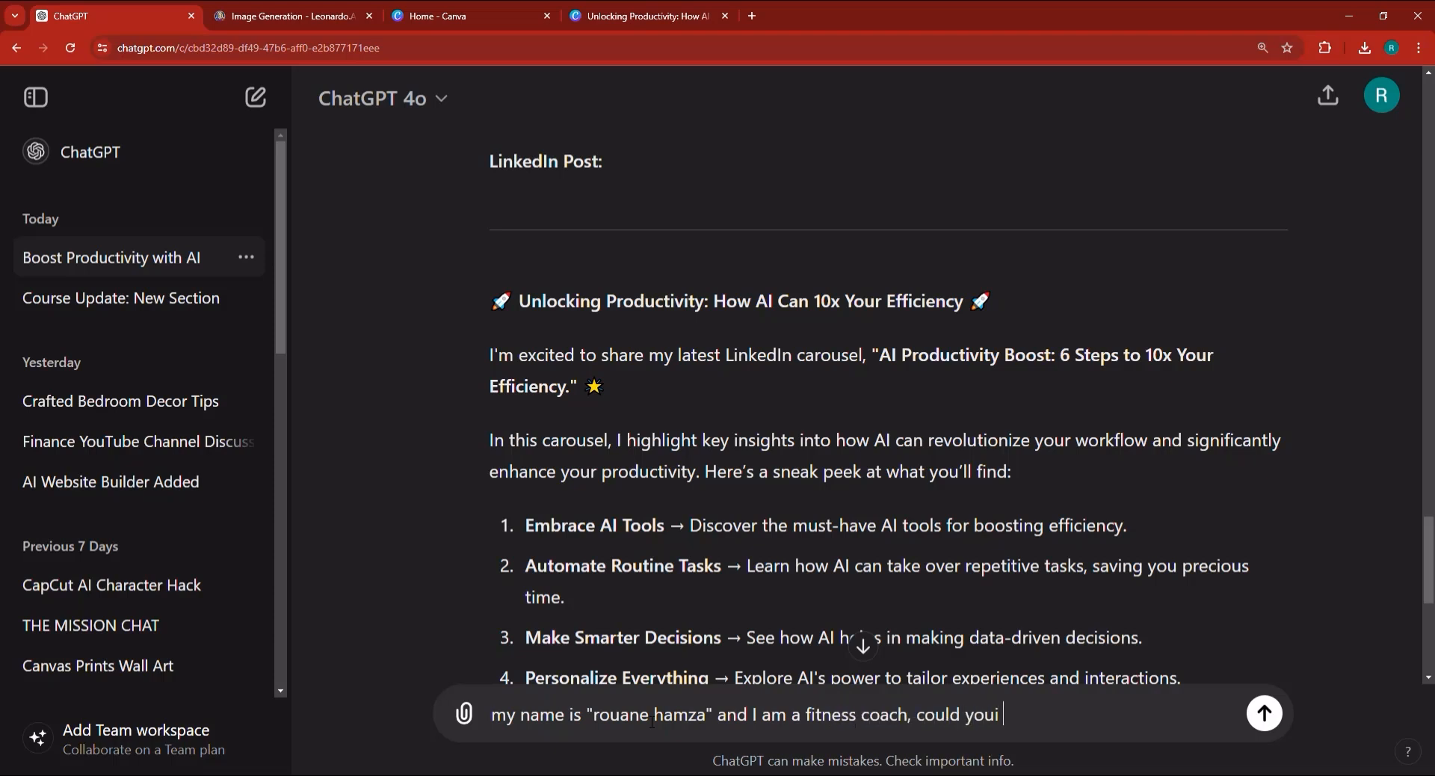
pyautogui.press('BackSpace')
pyautogui.press('BackSpace')
pyautogui.write(' write a short descr')
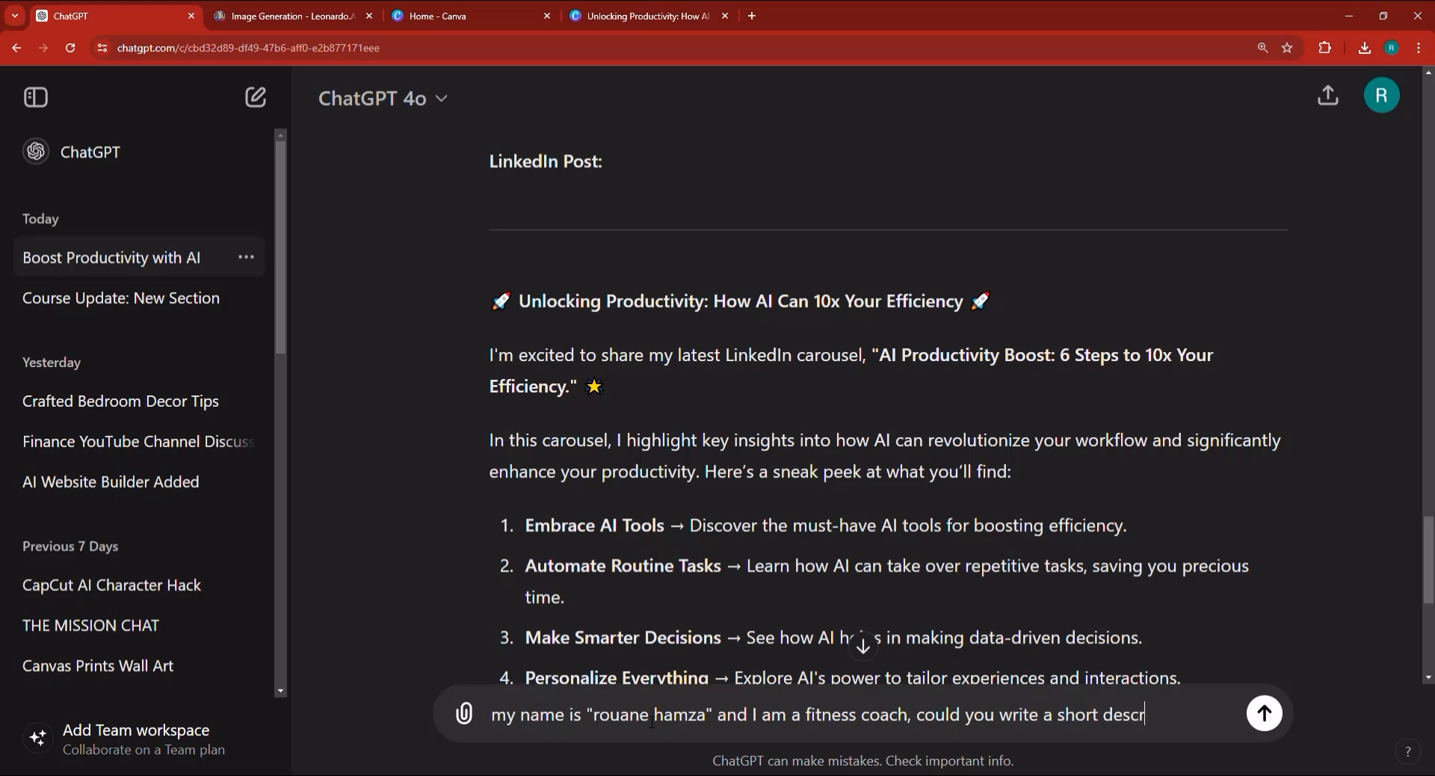
pyautogui.write('iption for the linkedin')
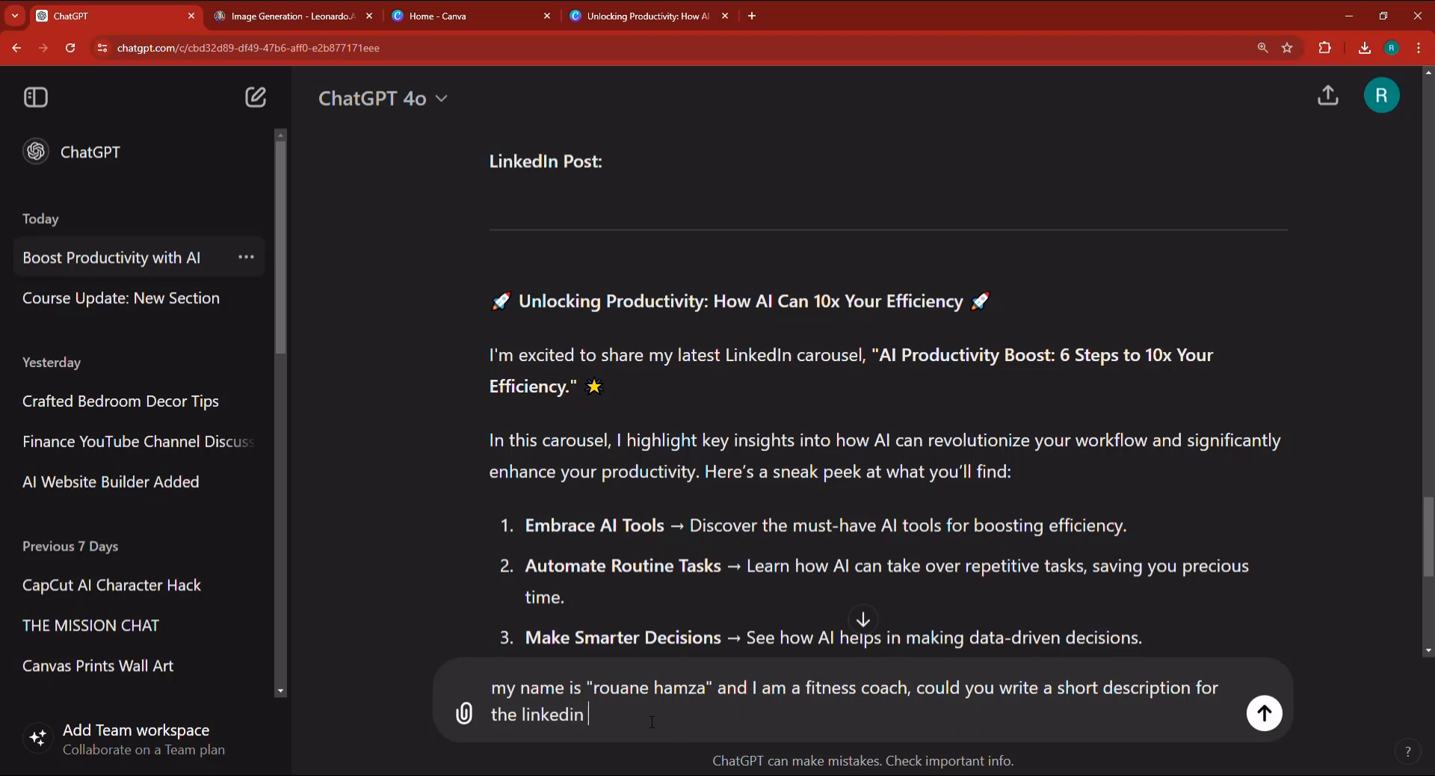
pyautogui.write(' bac')
pyautogui.write('k')
pyautogui.press('BackSpace')
pyautogui.press('BackSpace')
pyautogui.press('BackSpace')
pyautogui.write('anner . also make sure to ')
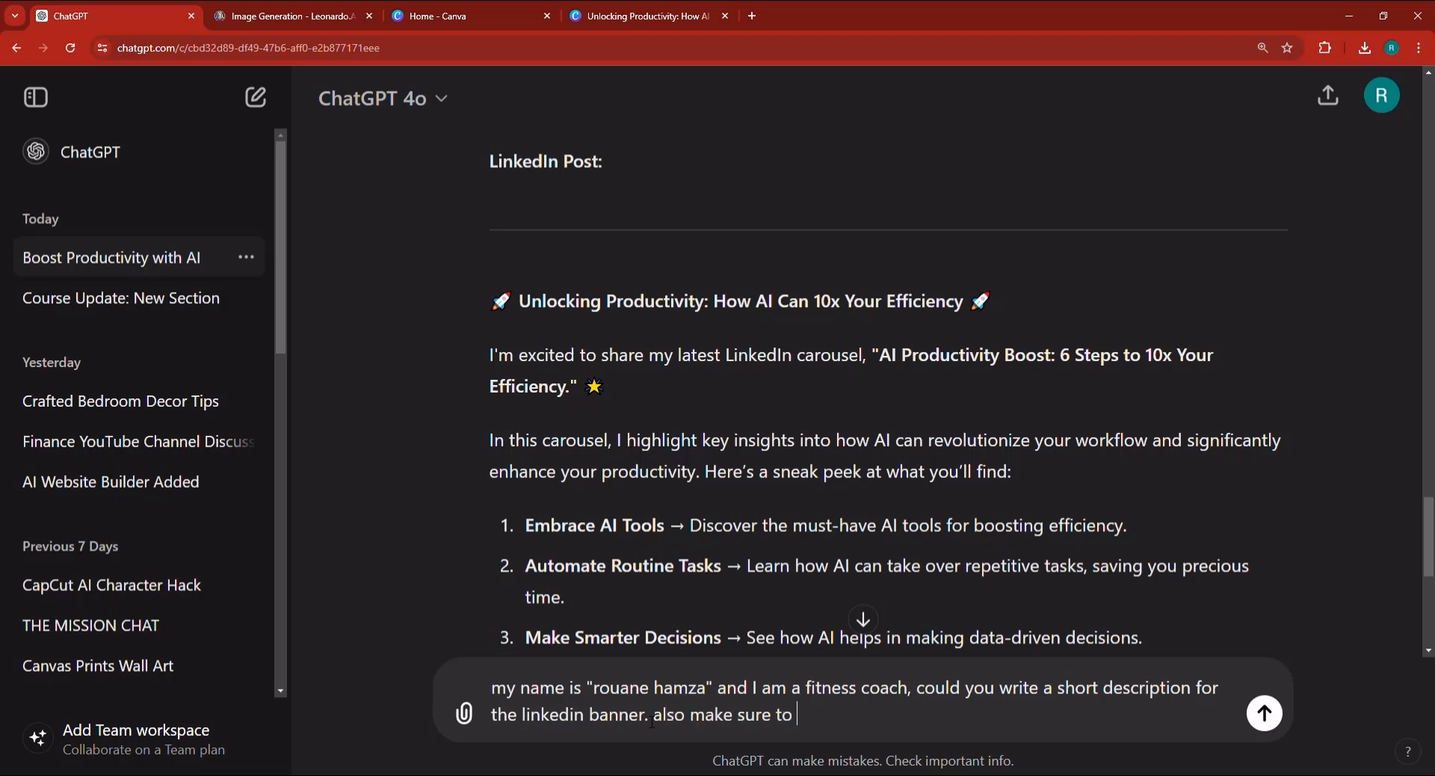
pyautogui.write('keep it short, and ')
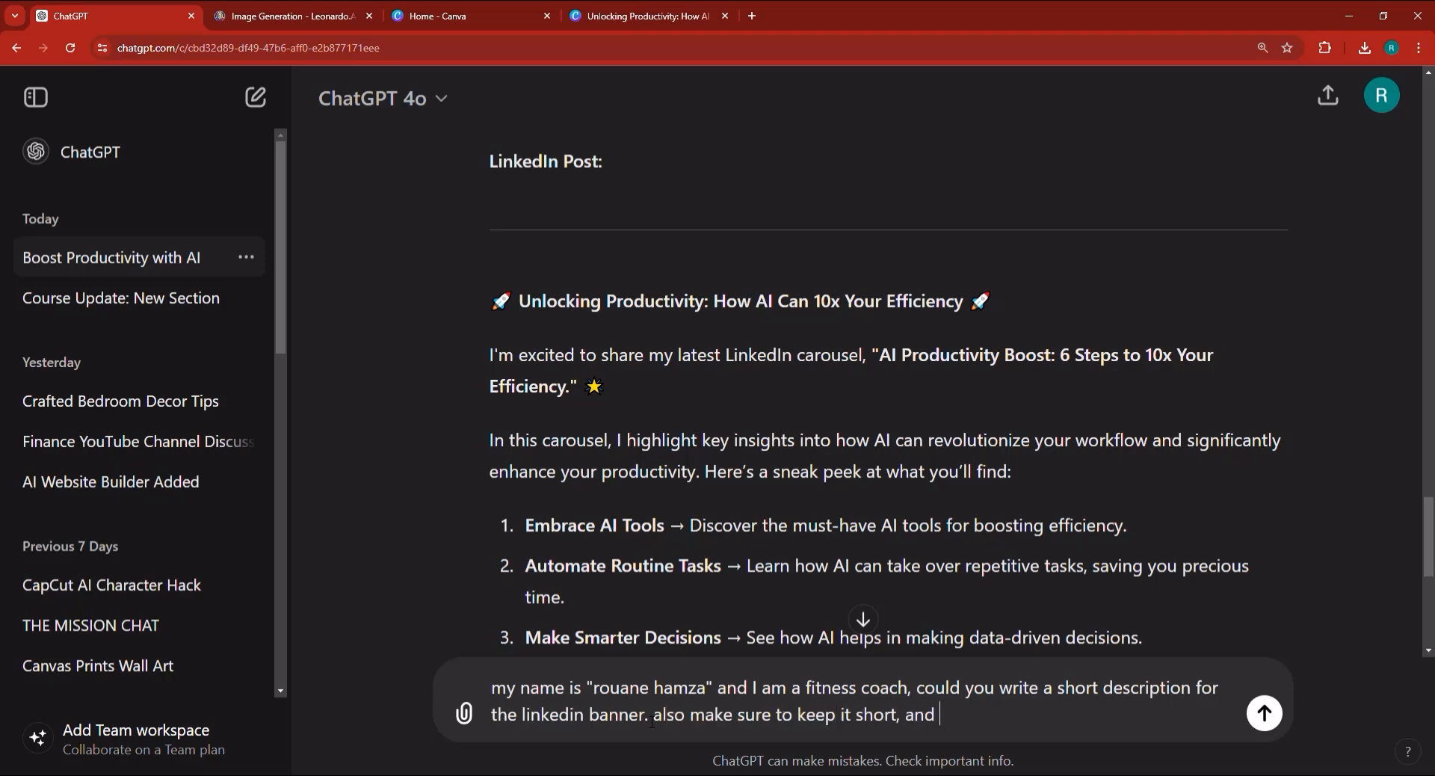
pyautogui.write('professional, vr')
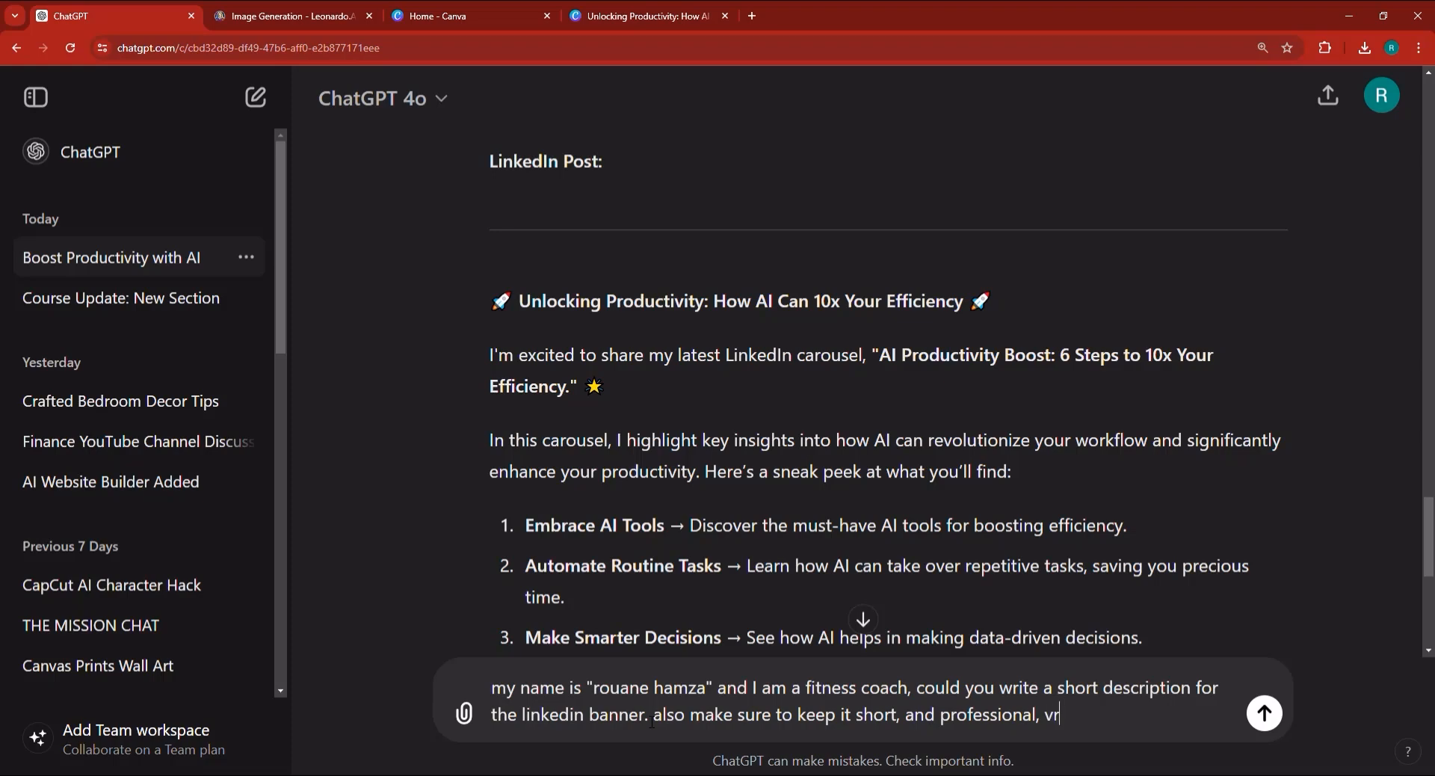
pyautogui.press('BackSpace')
pyautogui.write('ery little text')
pyautogui.press('Return')
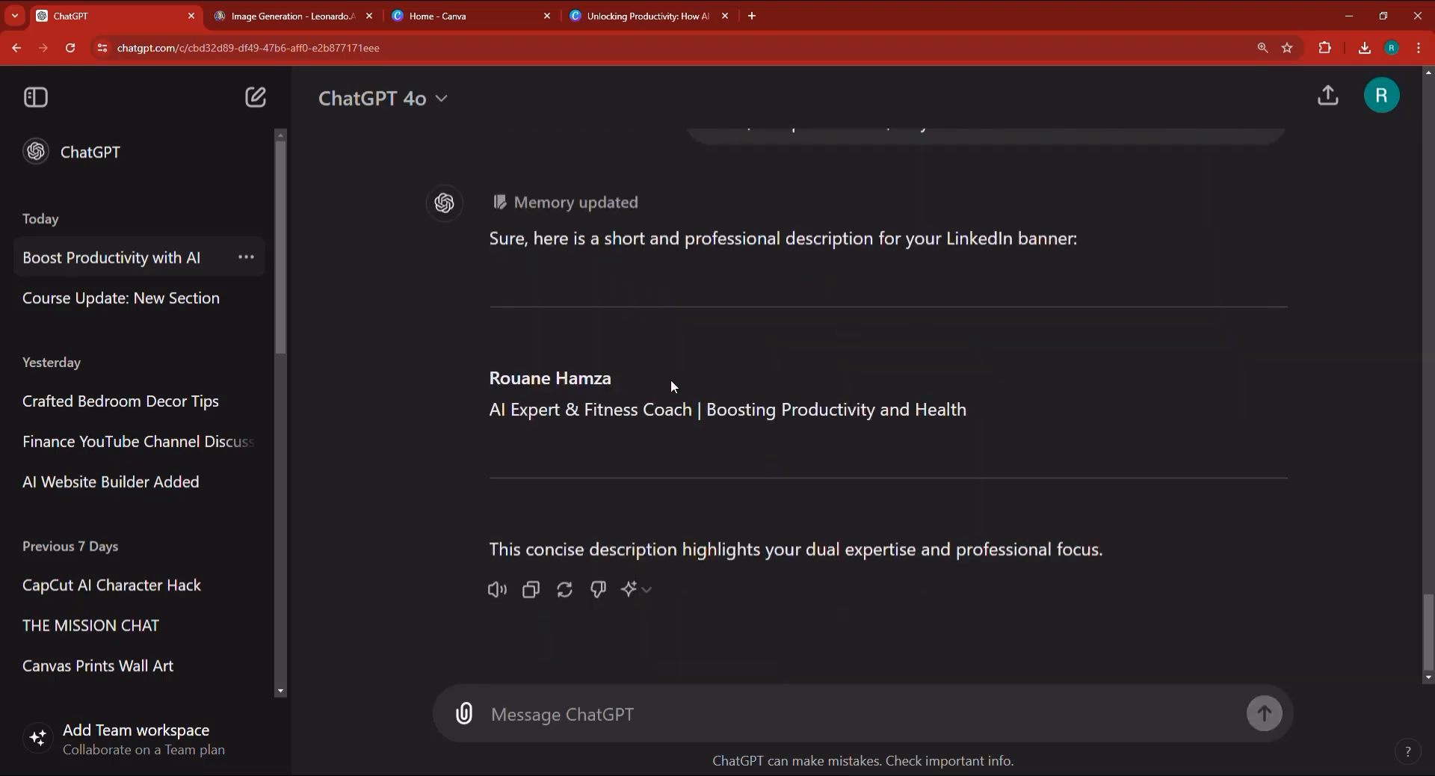
# Copy the reply's name and title lines
pyautogui.tripleClick(778, 409)
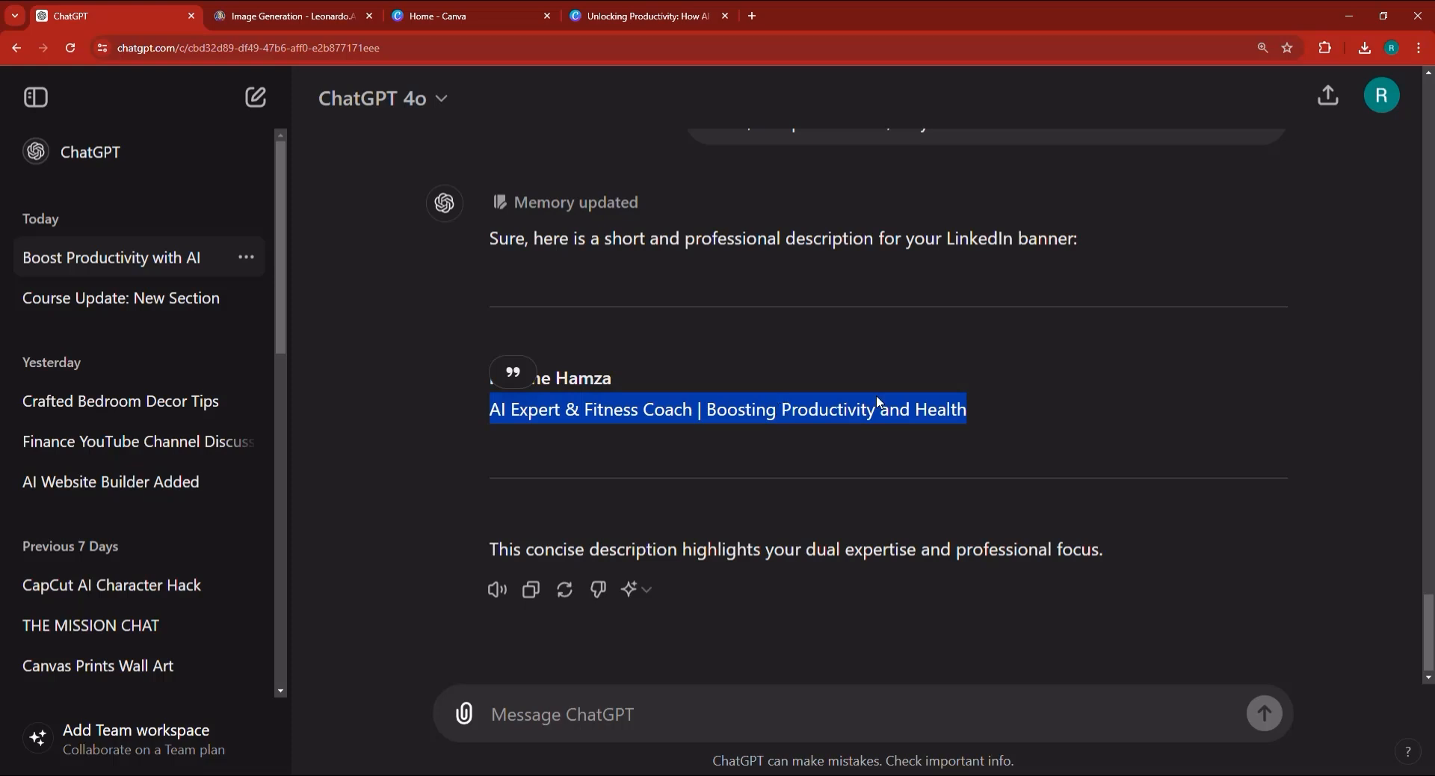
pyautogui.moveTo(964, 420); pyautogui.dragTo(491, 378)
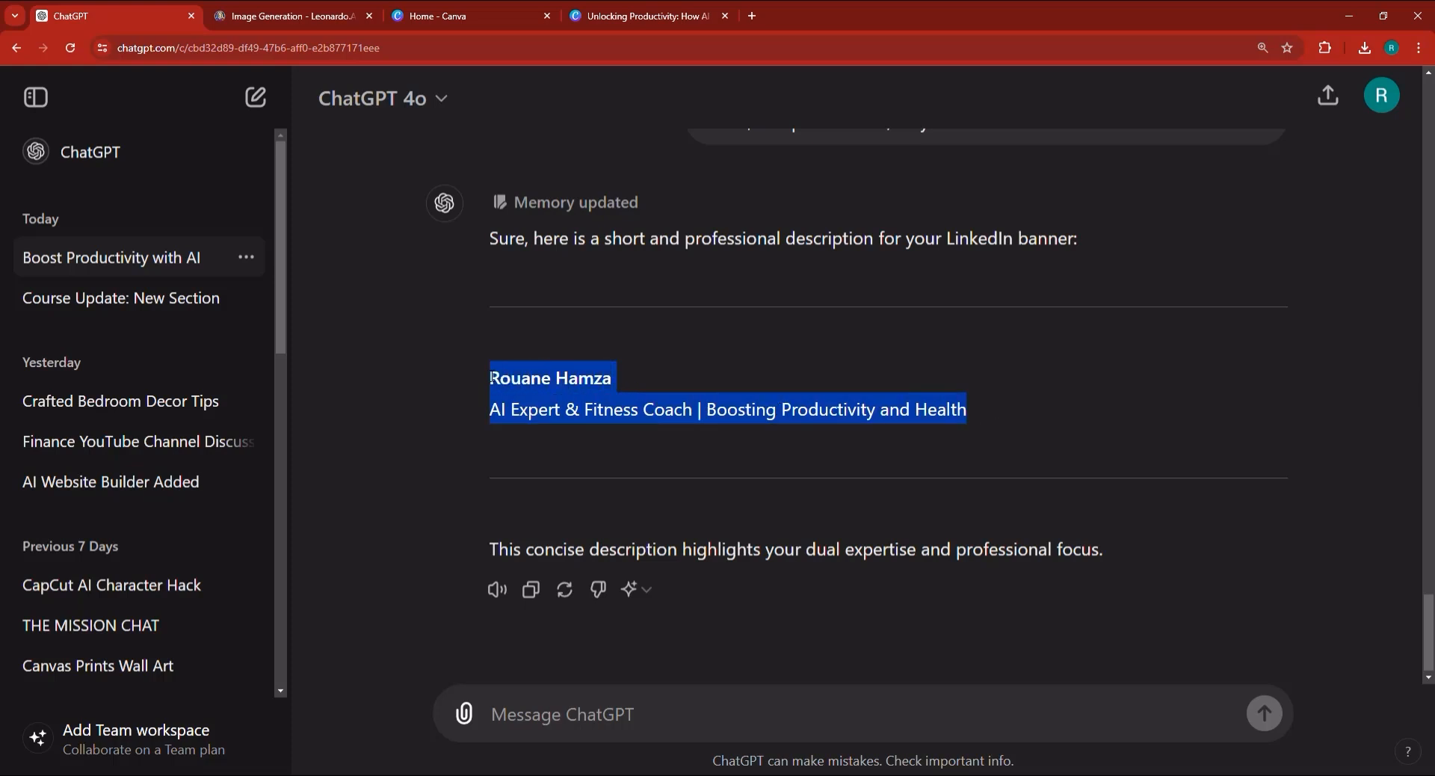
pyautogui.rightClick(492, 378)
pyautogui.click(535, 402)
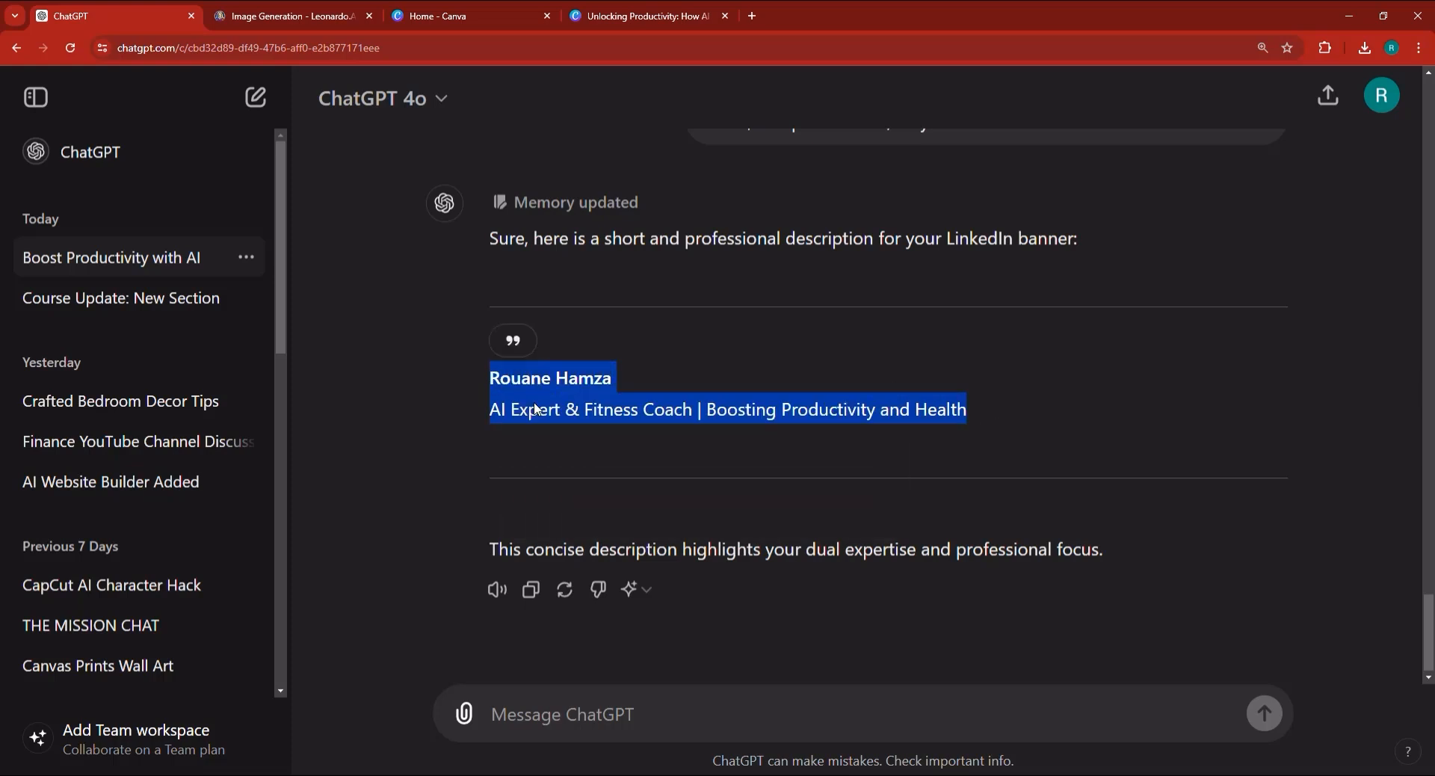
pyautogui.click(301, 7)
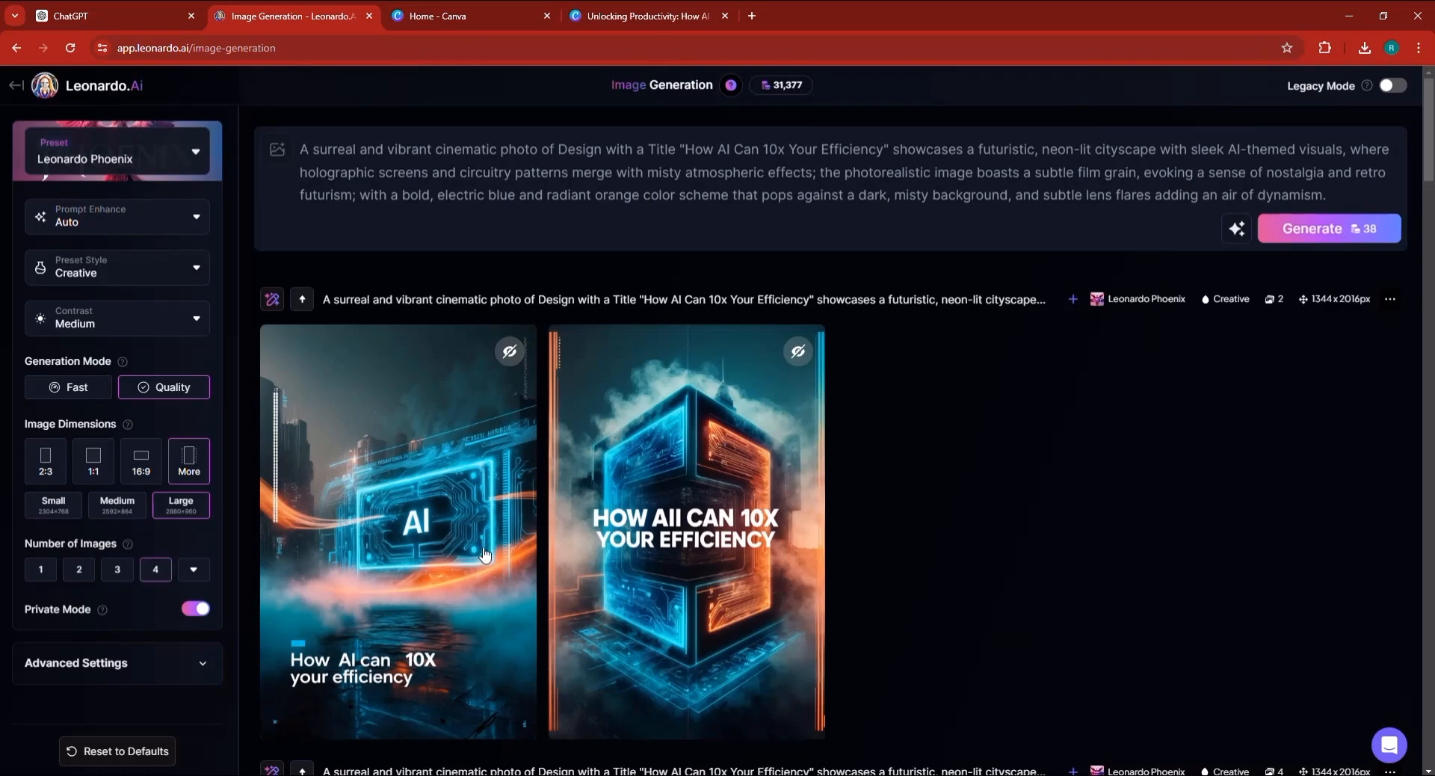
# Replace the old prompt with 'Linkedin Design with text at the middle'
pyautogui.tripleClick(738, 178)
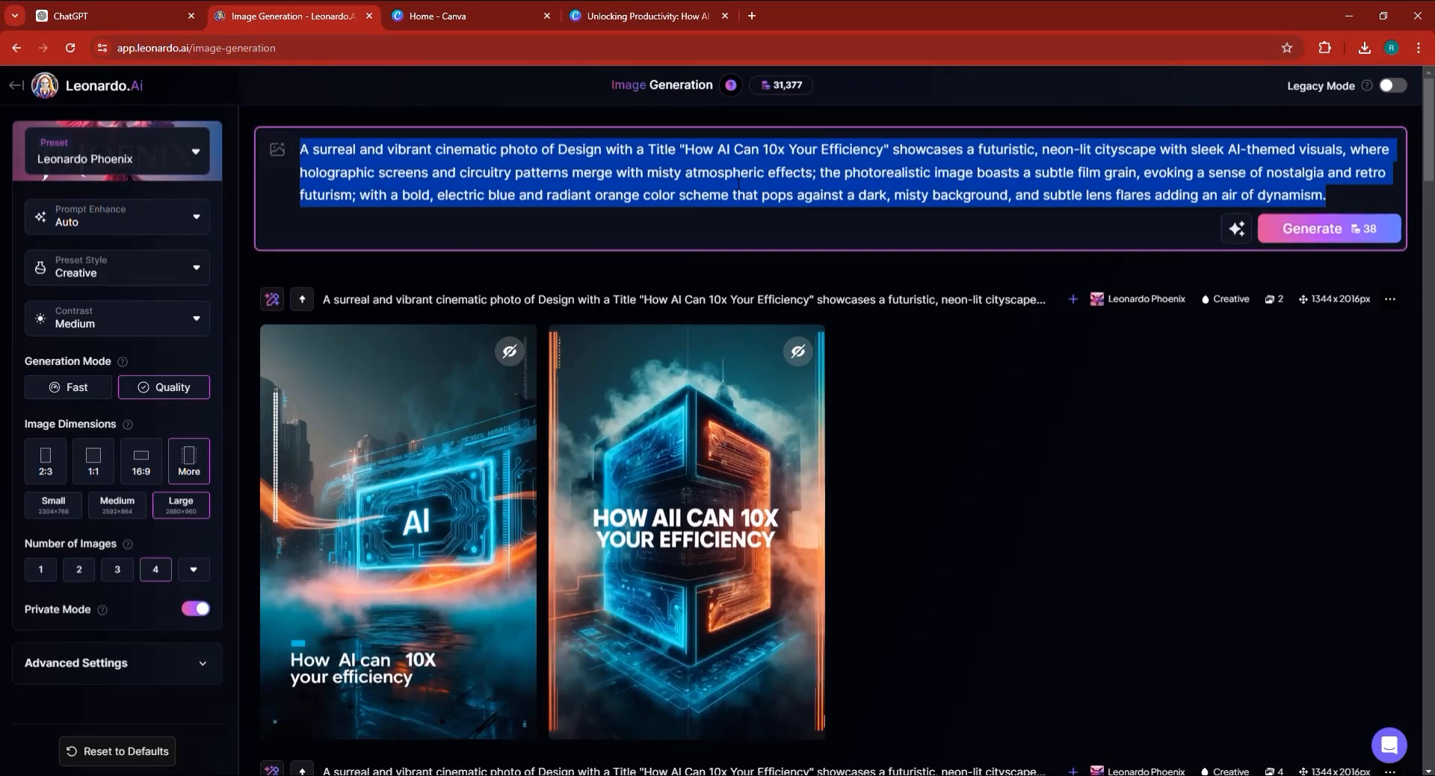
pyautogui.press('BackSpace')
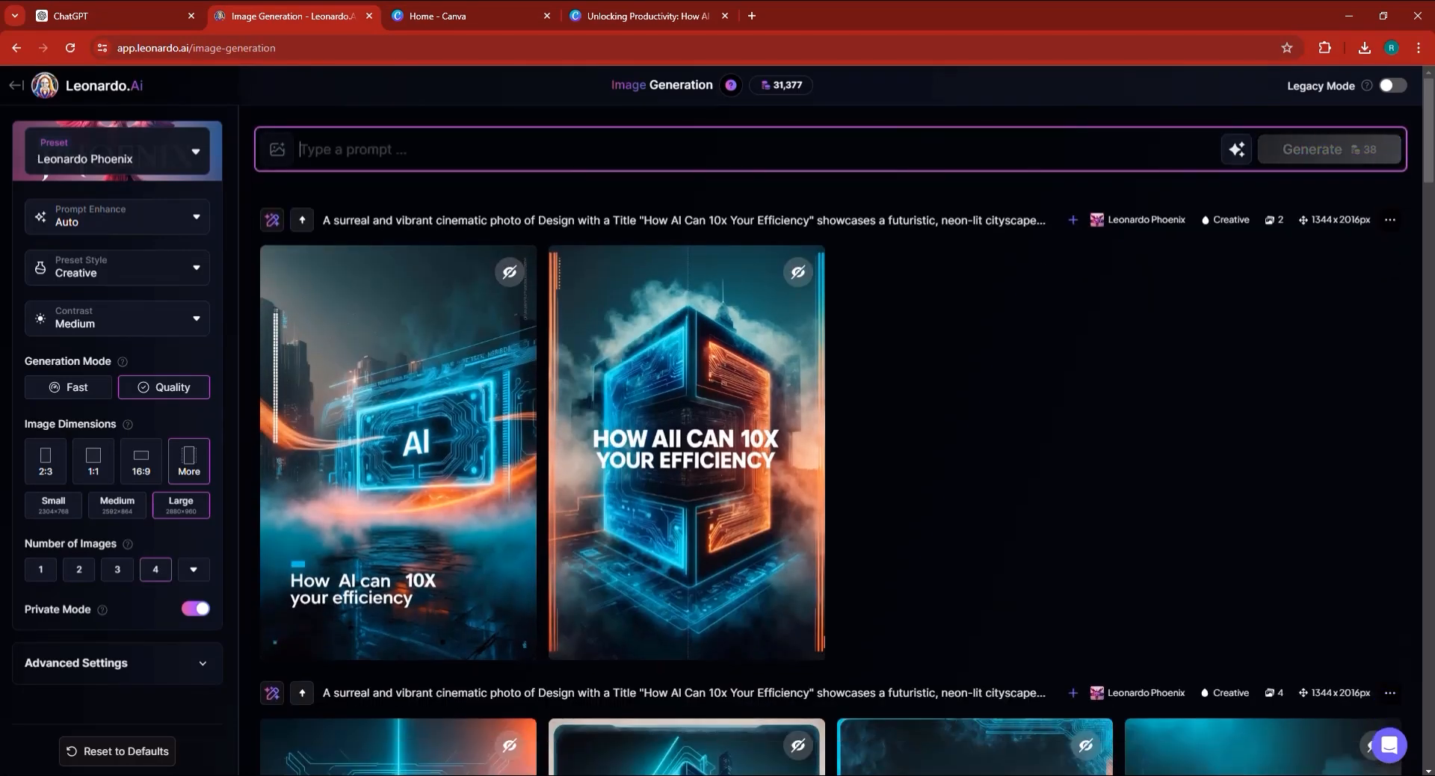
pyautogui.write('B')
pyautogui.press('BackSpace')
pyautogui.write('Linkedin')
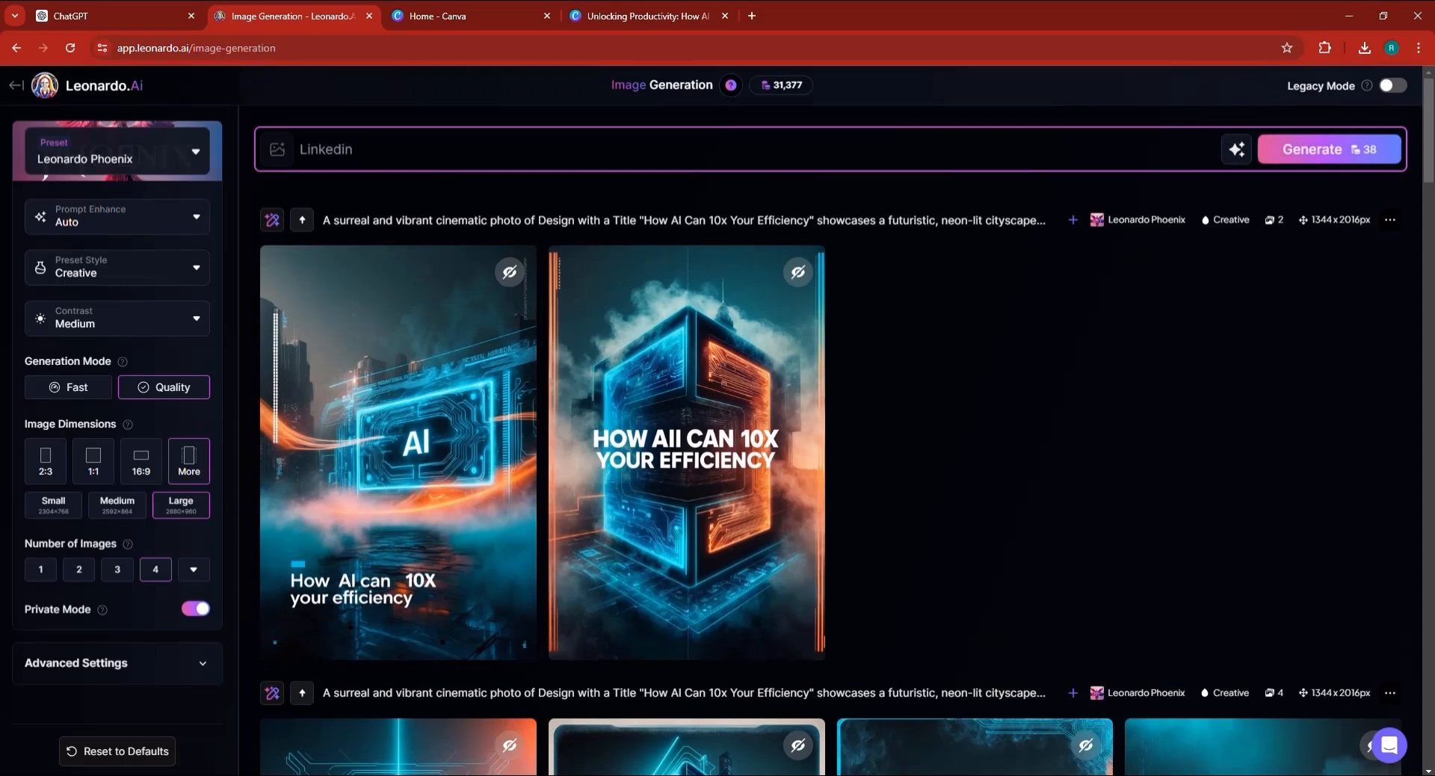
pyautogui.write(' Backg')
pyautogui.press('BackSpace')
pyautogui.press('BackSpace')
pyautogui.press('BackSpace')
pyautogui.write('Desi')
pyautogui.write('gn with')
pyautogui.write(' te')
pyautogui.write('xt at th')
pyautogui.write('e middle')
# Change 'at' to 'in', add 'left corner that says "' and paste the banner description
pyautogui.doubleClick(449, 148)
pyautogui.write('in')
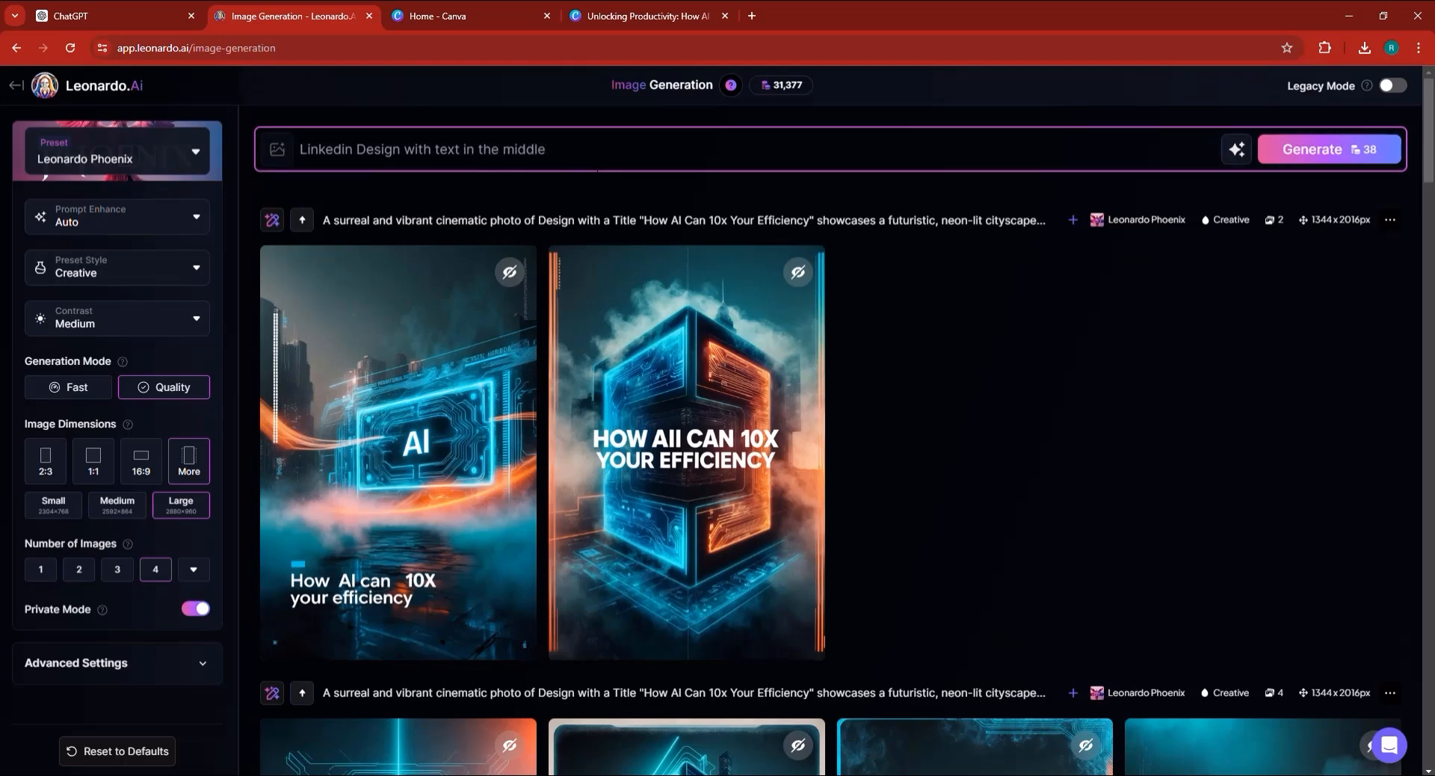
pyautogui.click(590, 155)
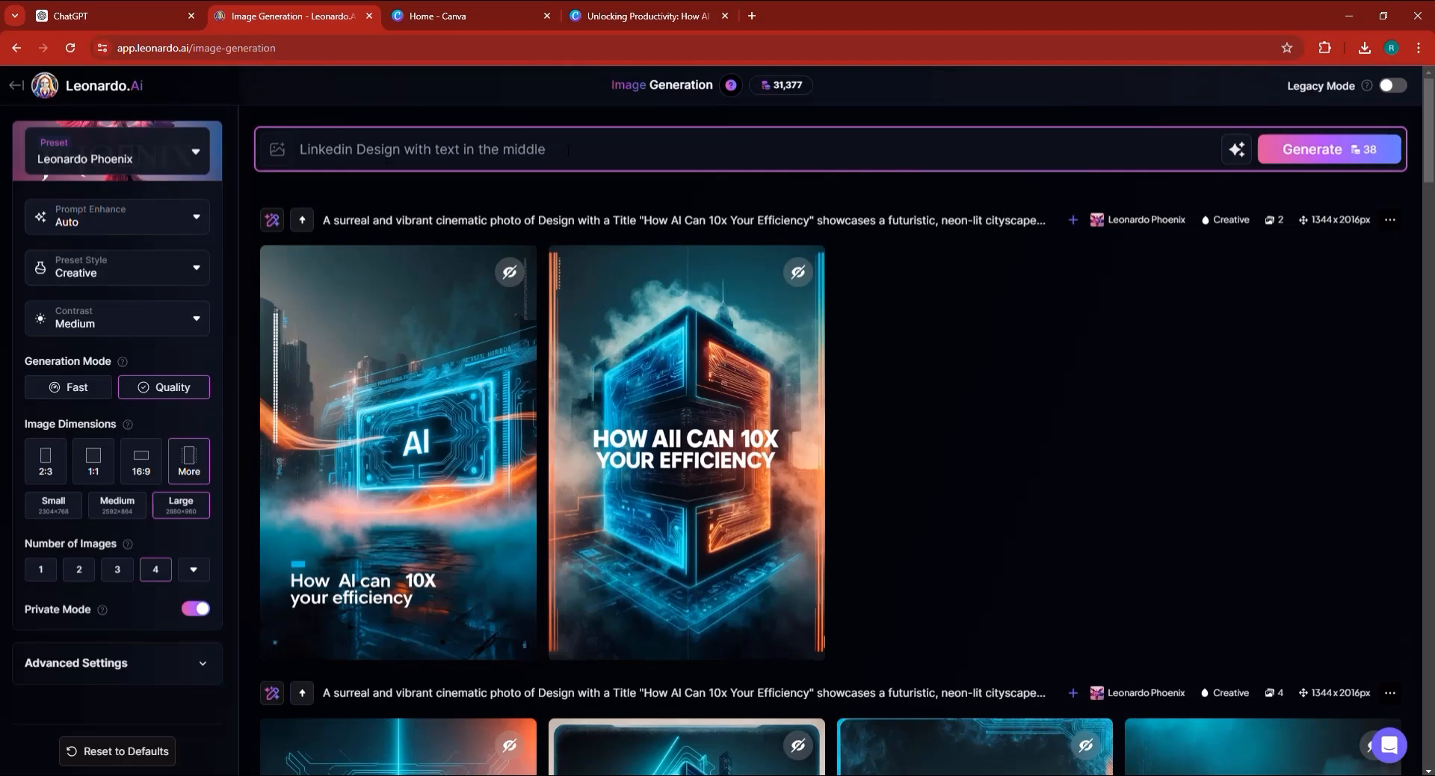
pyautogui.write('left corner that says "')
pyautogui.hotkey('ctrl', 'v')
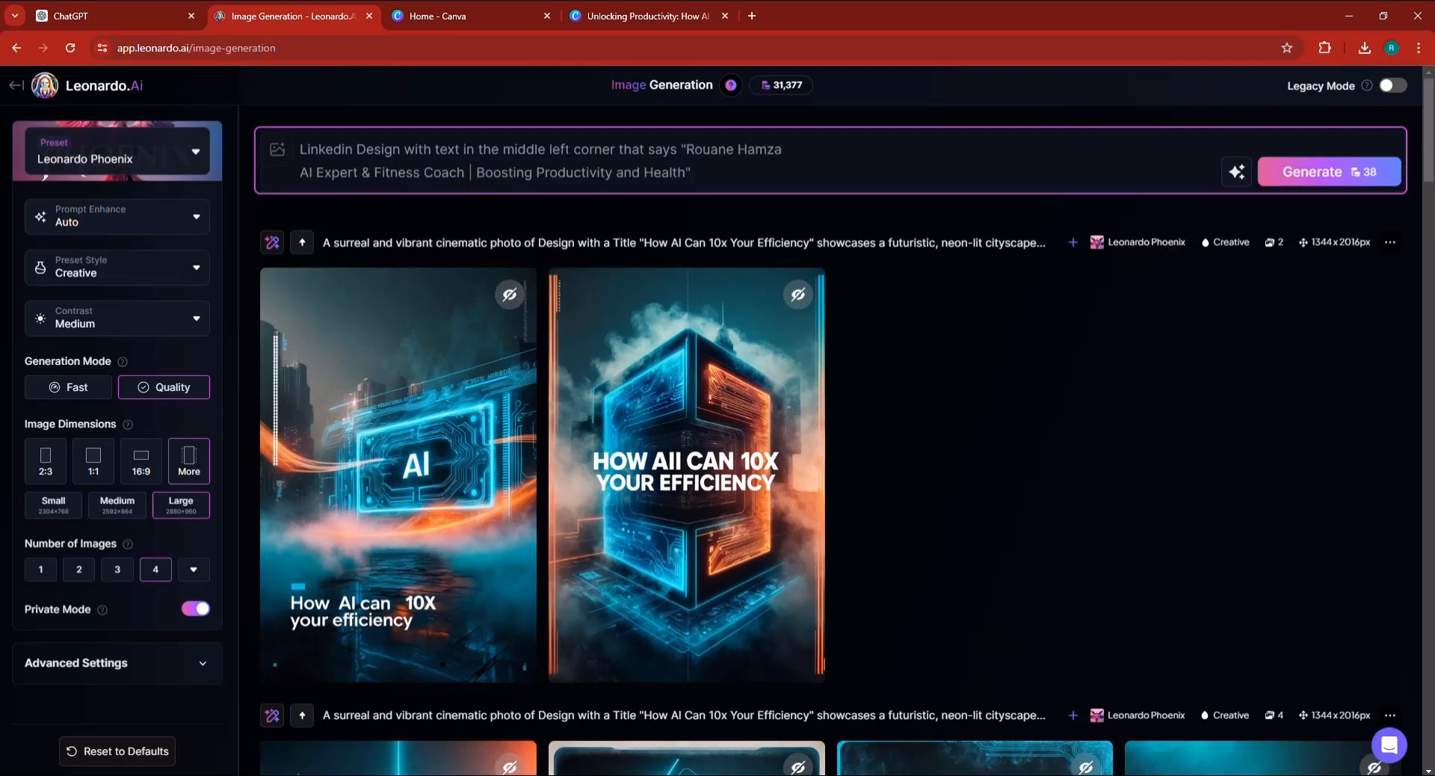
# Generate four 2880x960 banners and view the bottom-right one enlarged
pyautogui.click(1343, 180)
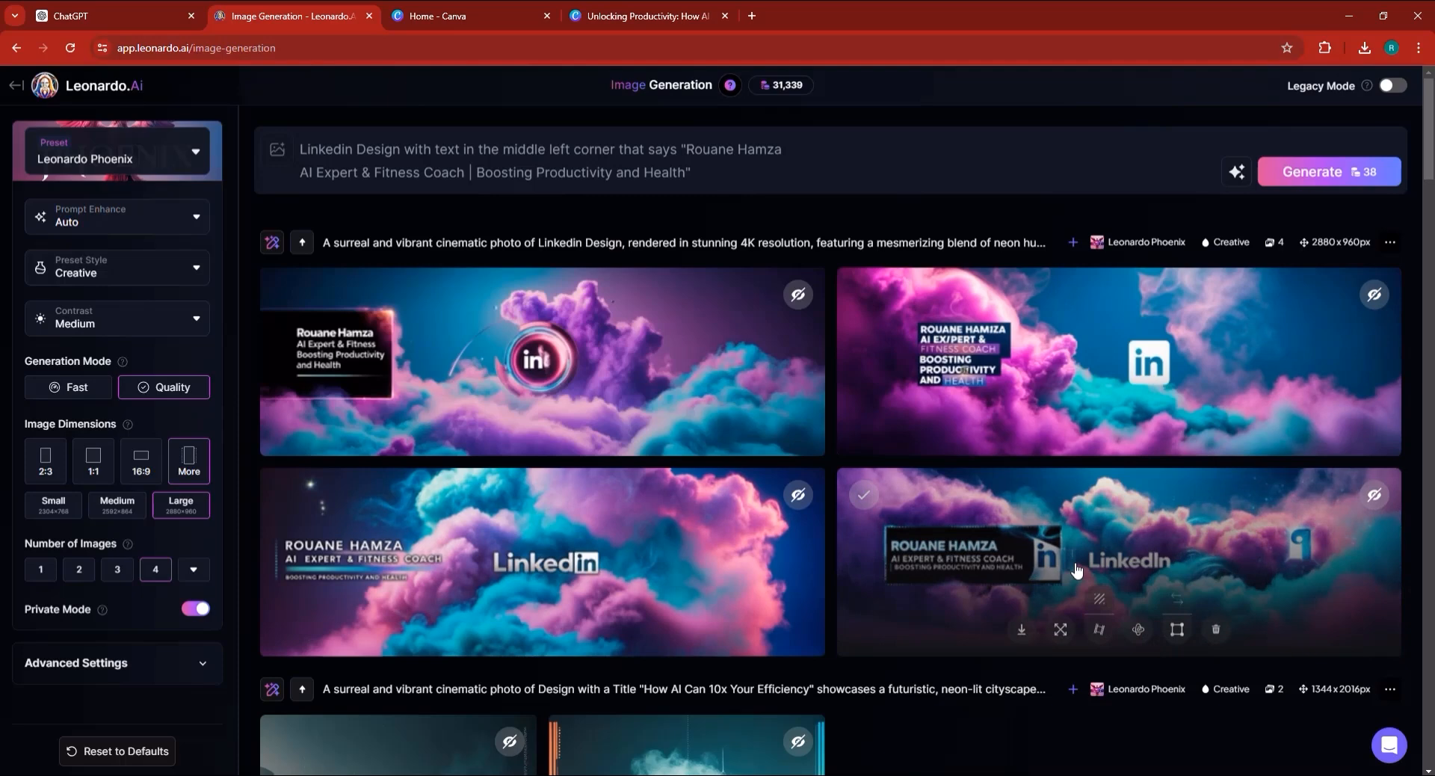
pyautogui.click(1077, 570)
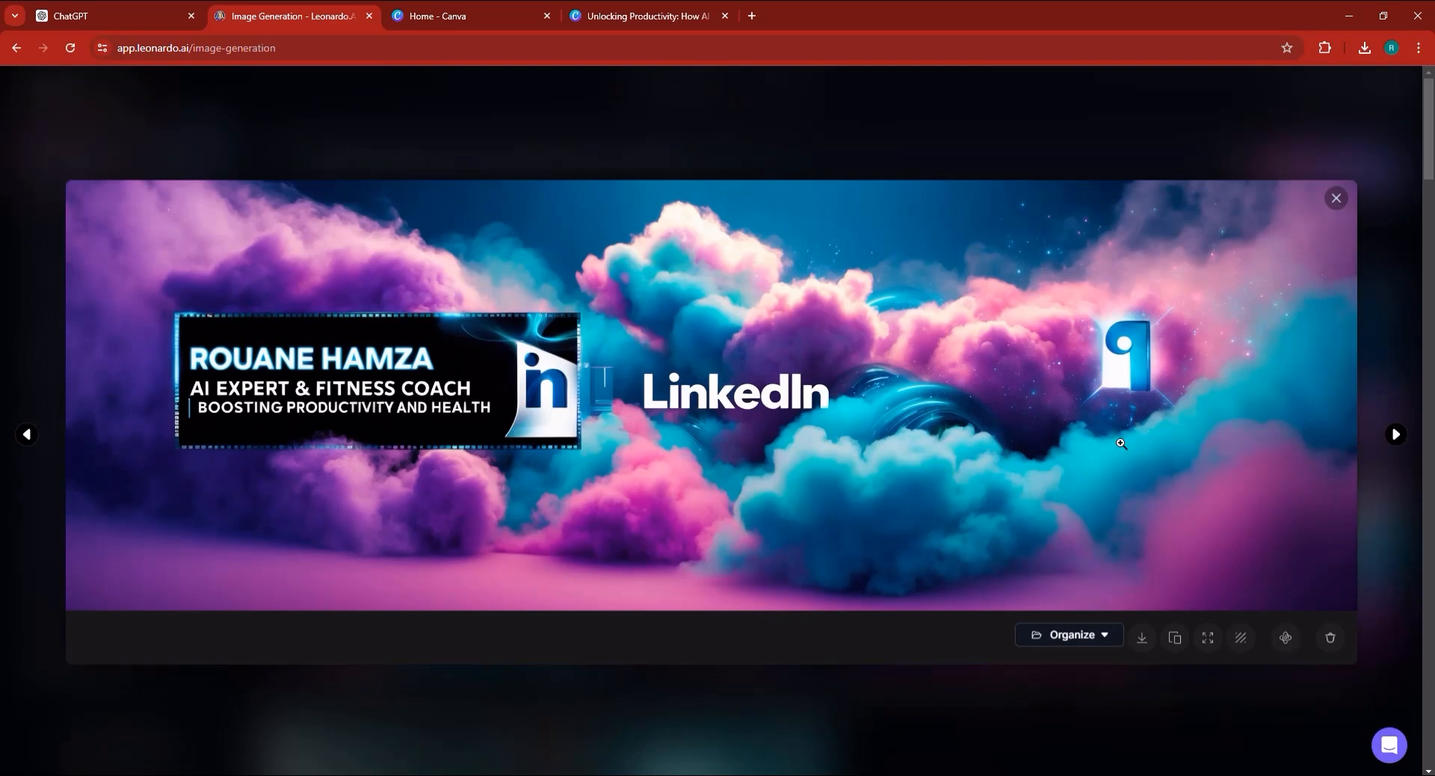
pyautogui.click(1334, 205)
pyautogui.click(88, 8)
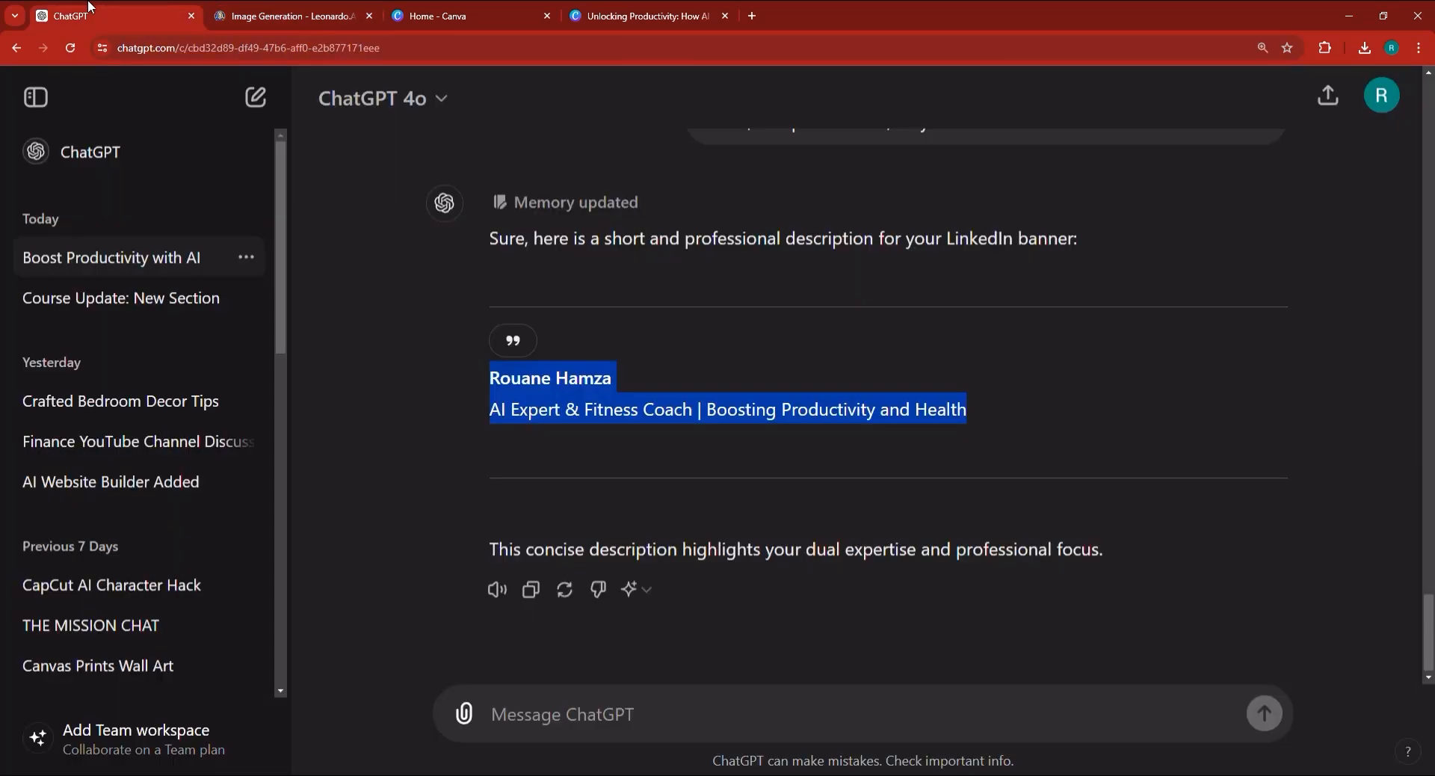
# Rewrite the earlier message as 'What's new and trending in the AI and tech field today related to passive income' and resubmit
pyautogui.click(570, 731)
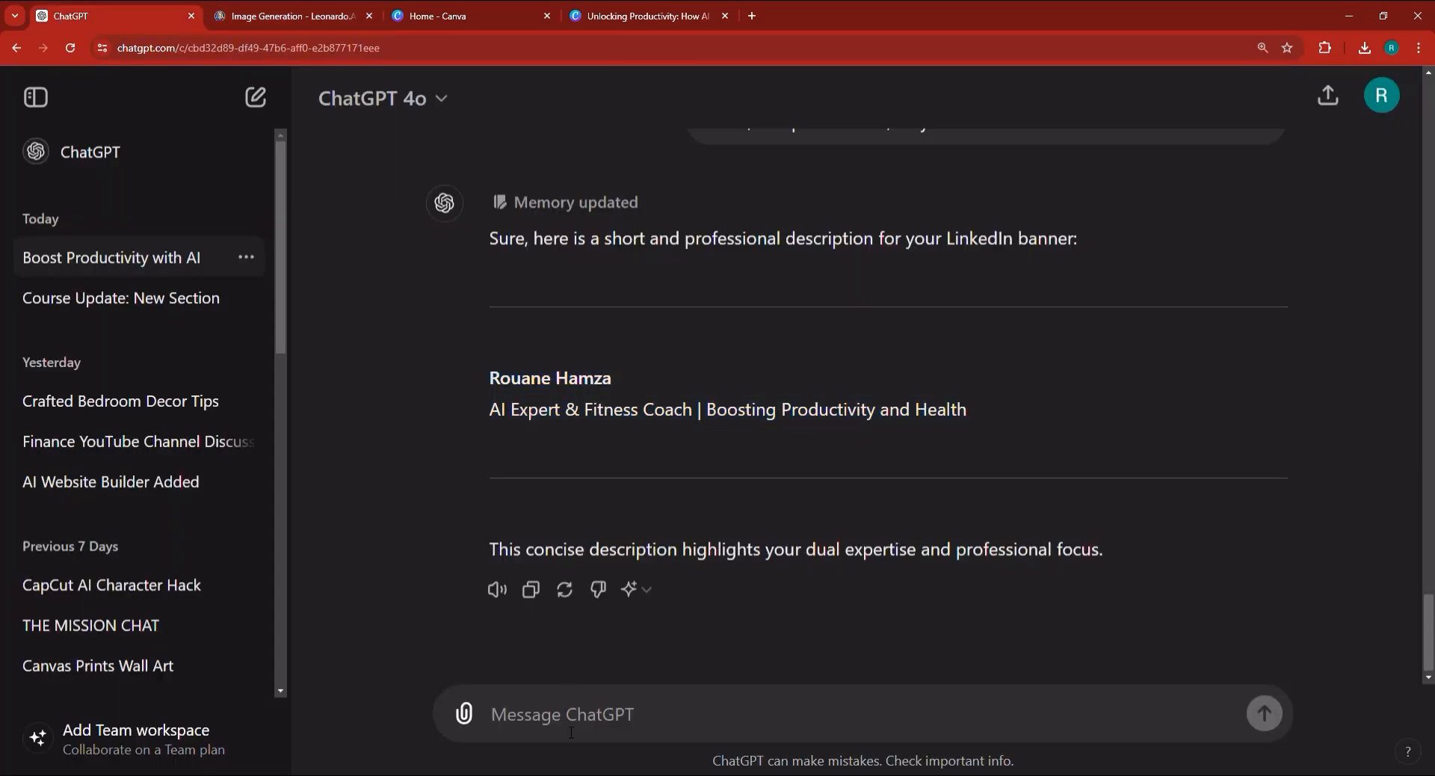
pyautogui.scroll(6, 663, 540)
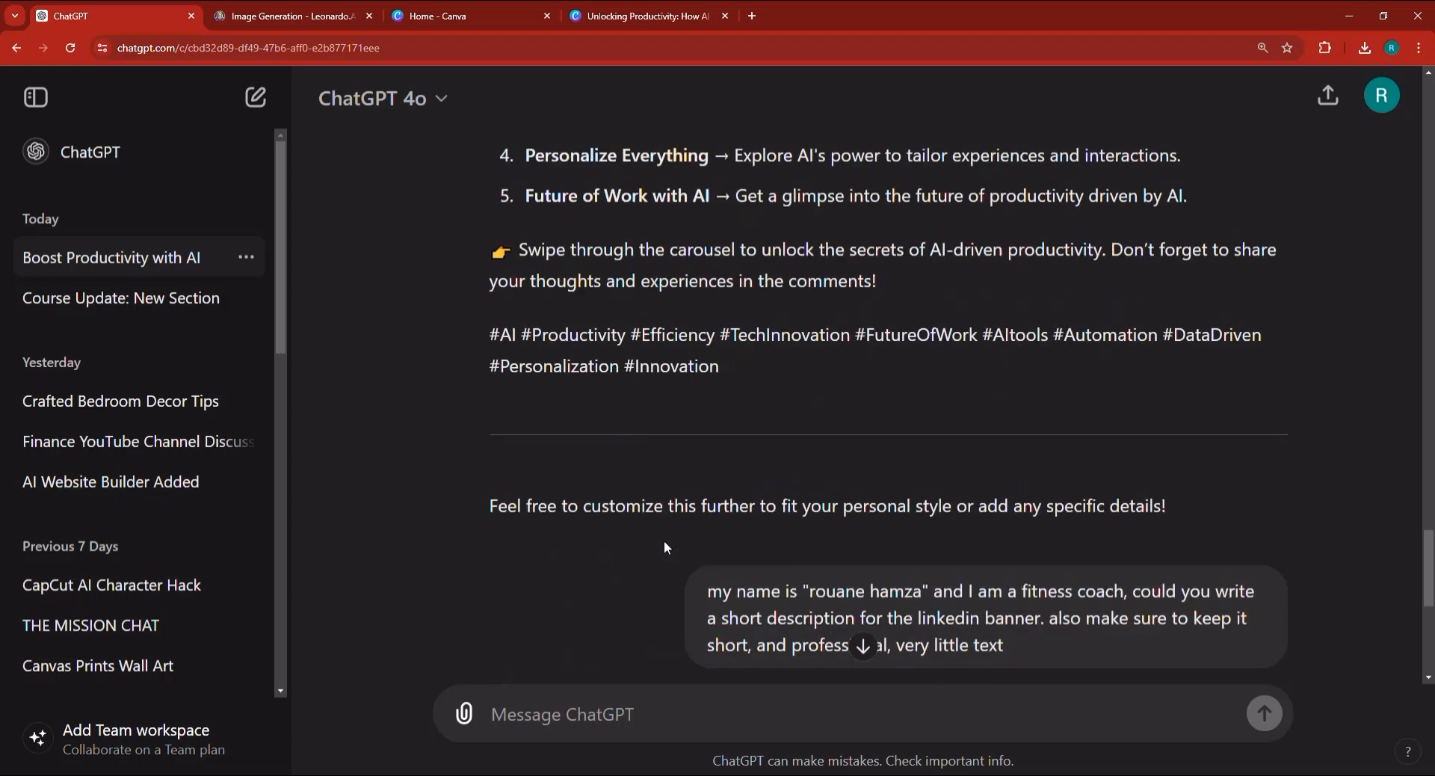
pyautogui.click(659, 592)
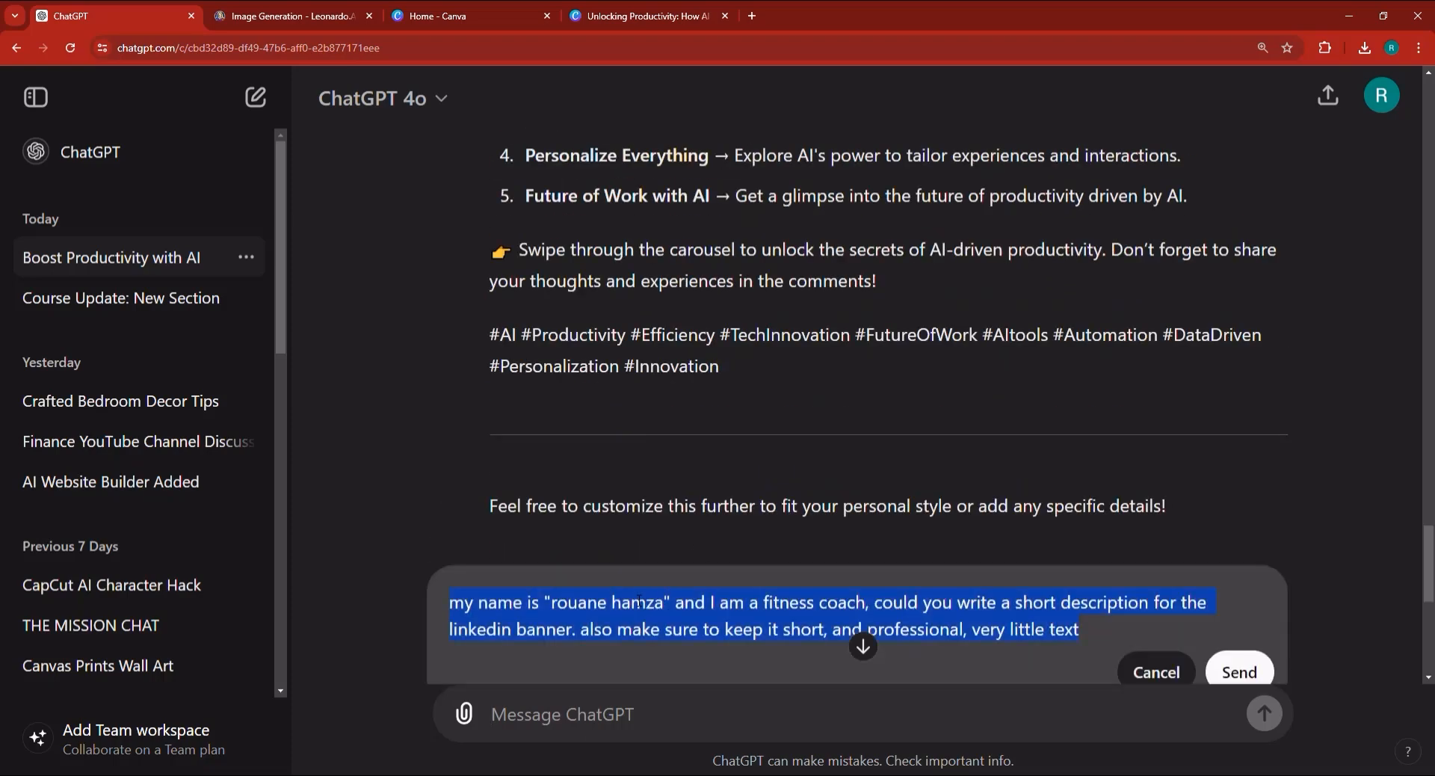
pyautogui.write("What'")
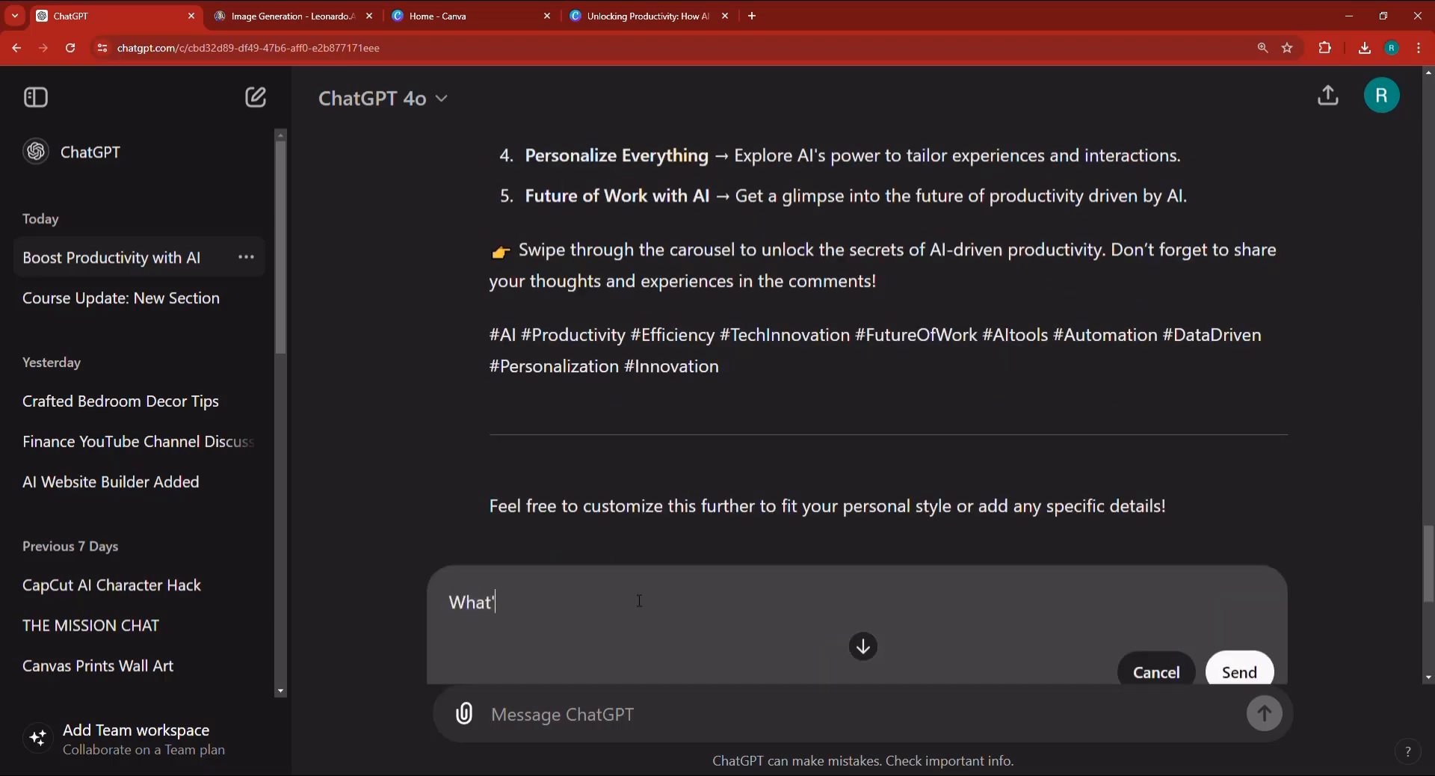
pyautogui.write('s new and trendi')
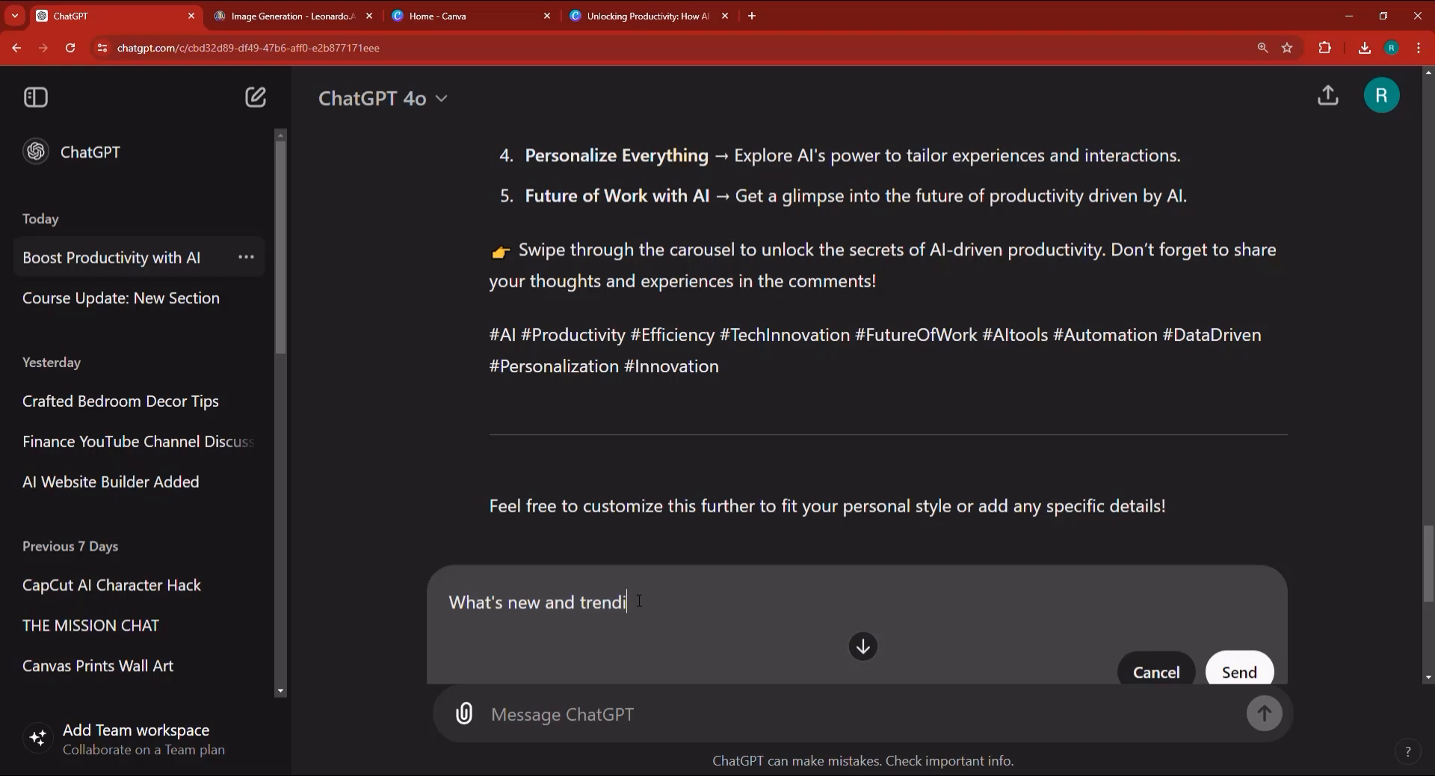
pyautogui.write('ng in aithe ai and tech fi')
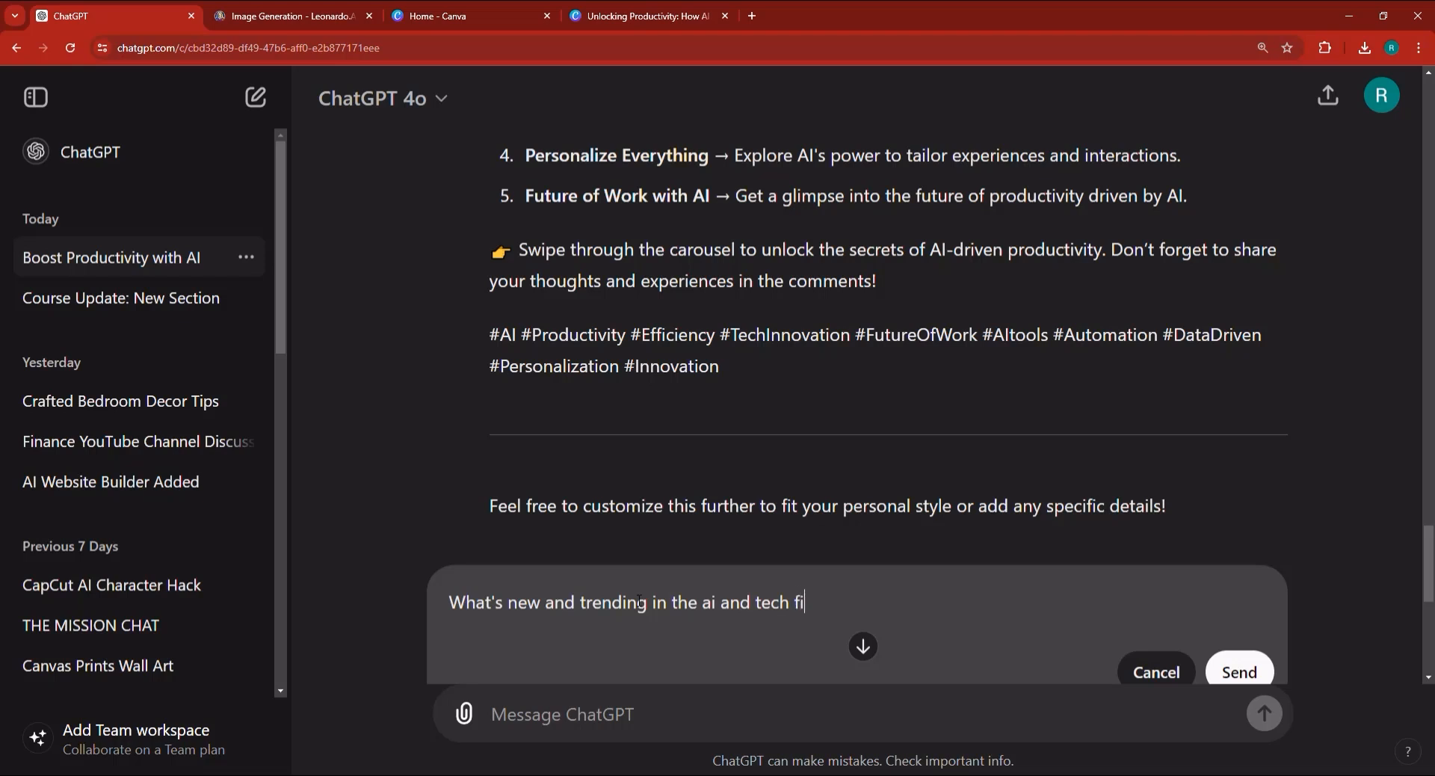
pyautogui.write('eld today relma')
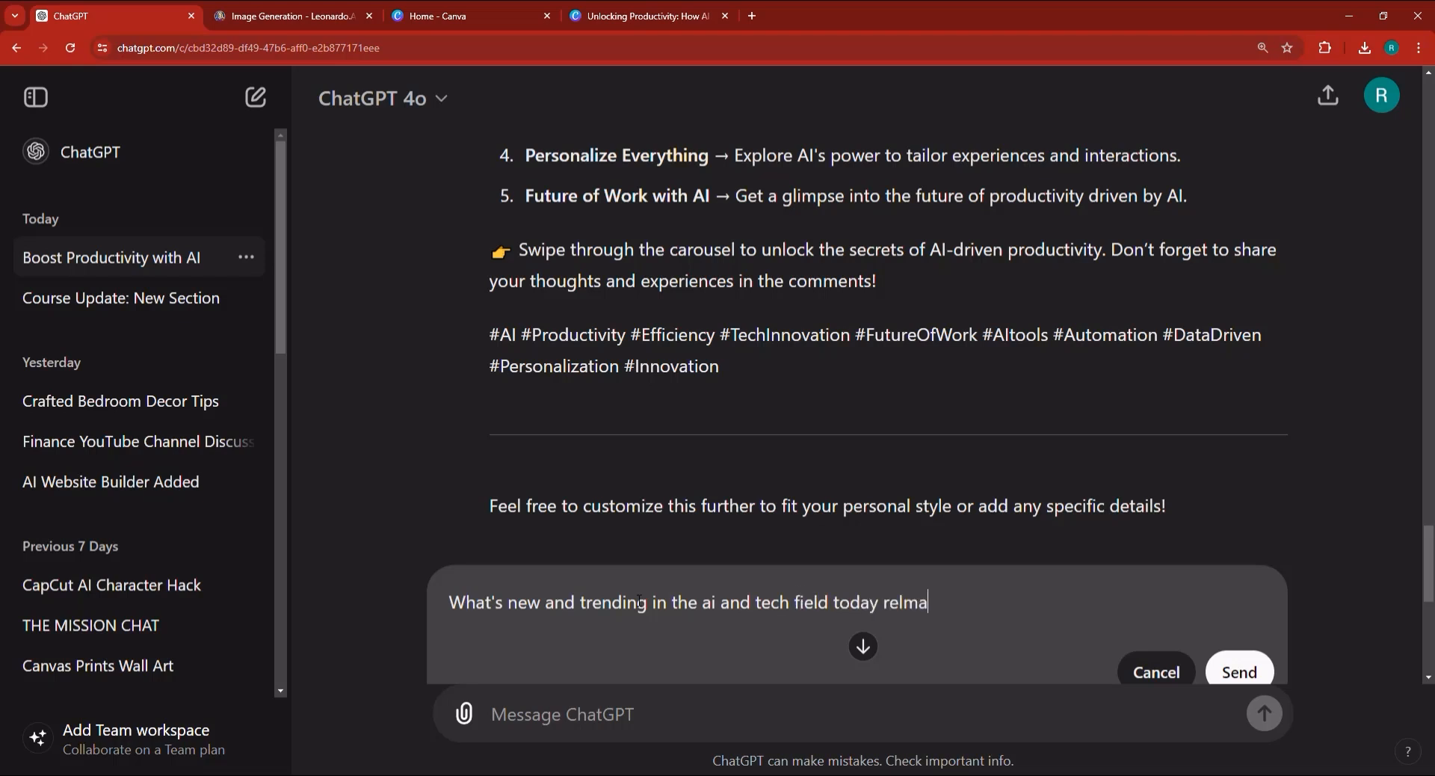
pyautogui.press('BackSpace')
pyautogui.press('BackSpace')
pyautogui.write('ated to pa')
pyautogui.write('sis')
pyautogui.press('BackSpace')
pyautogui.write('ssive i')
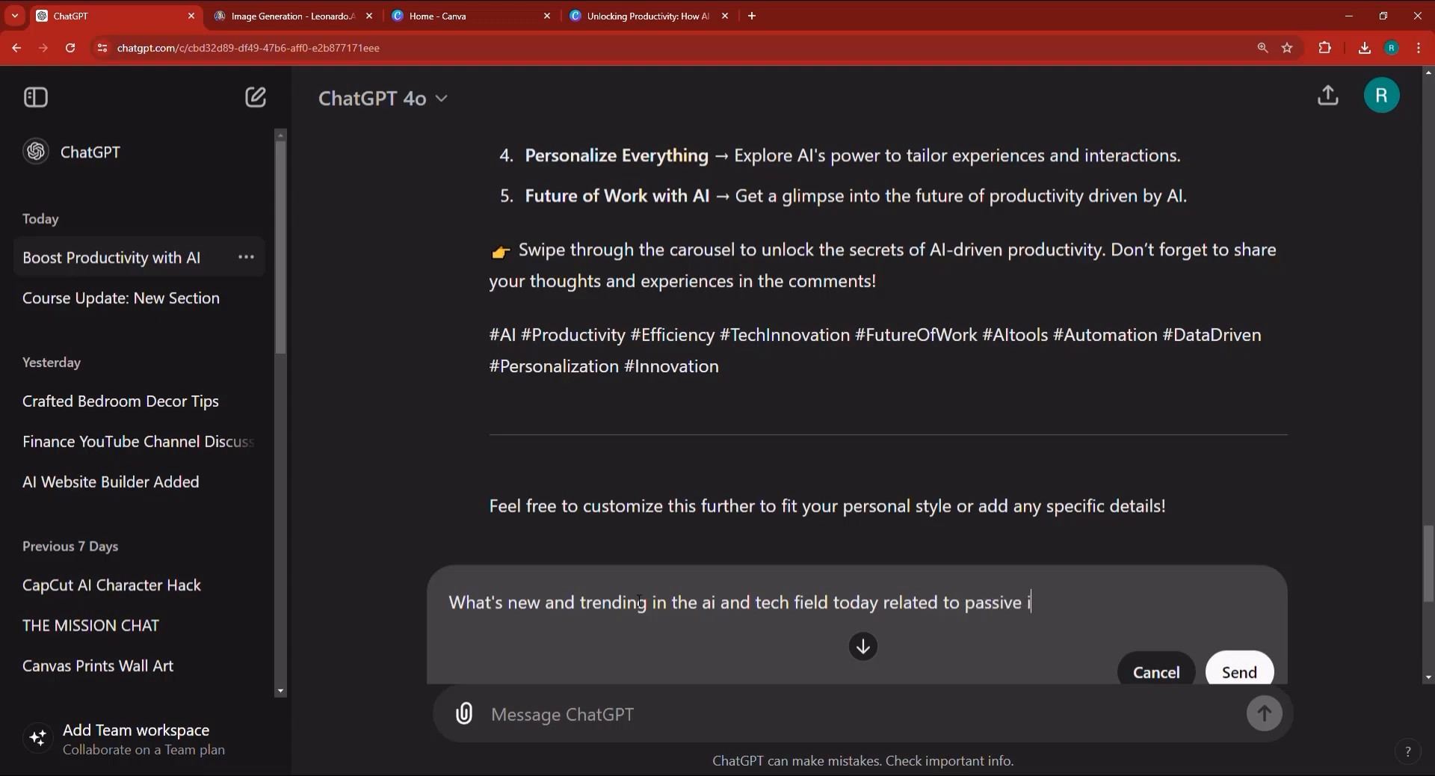
pyautogui.write('ncome.')
pyautogui.scroll(-3, 1307, 580)
pyautogui.click(1240, 447)
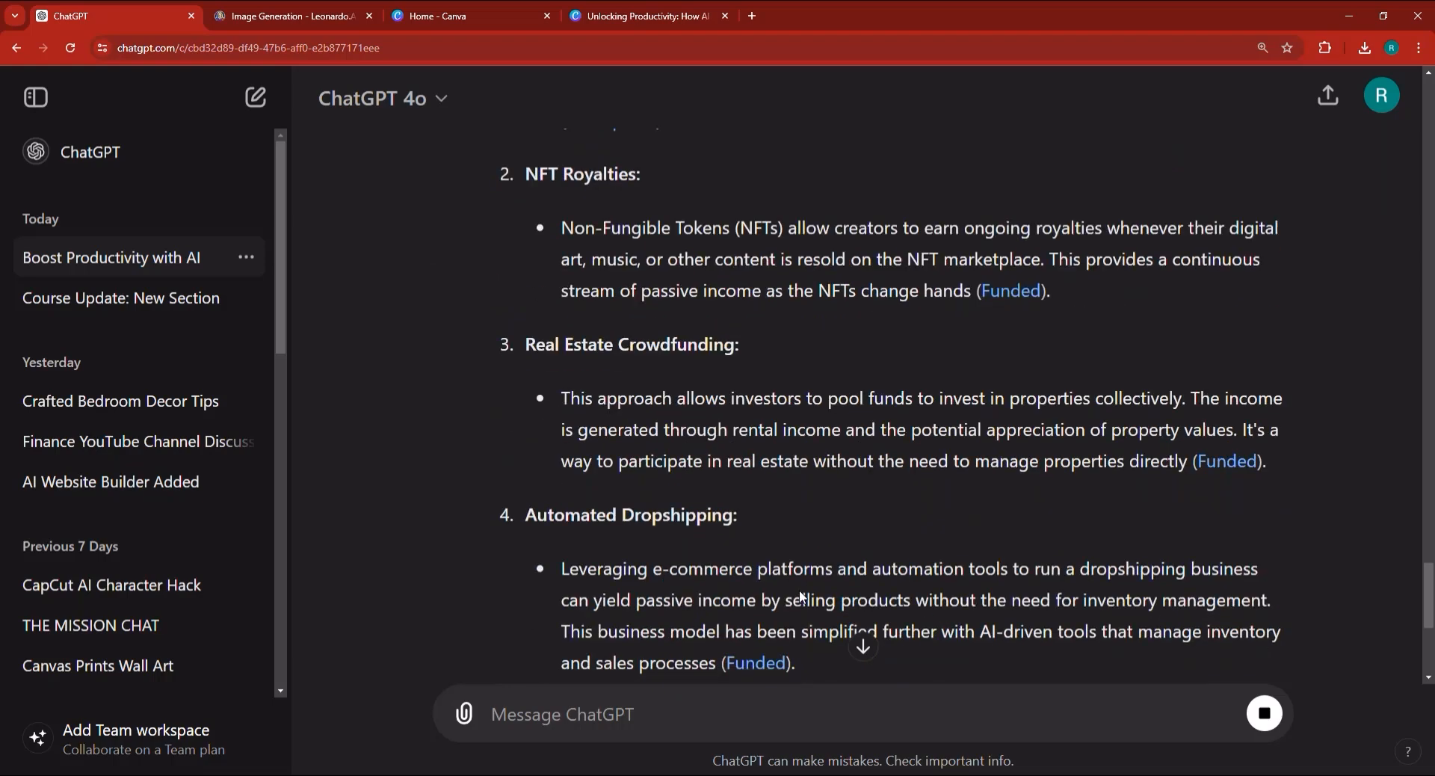
# Scroll through the finished trends list, including AI trading bots and content monetization
pyautogui.scroll(-2, 802, 591)
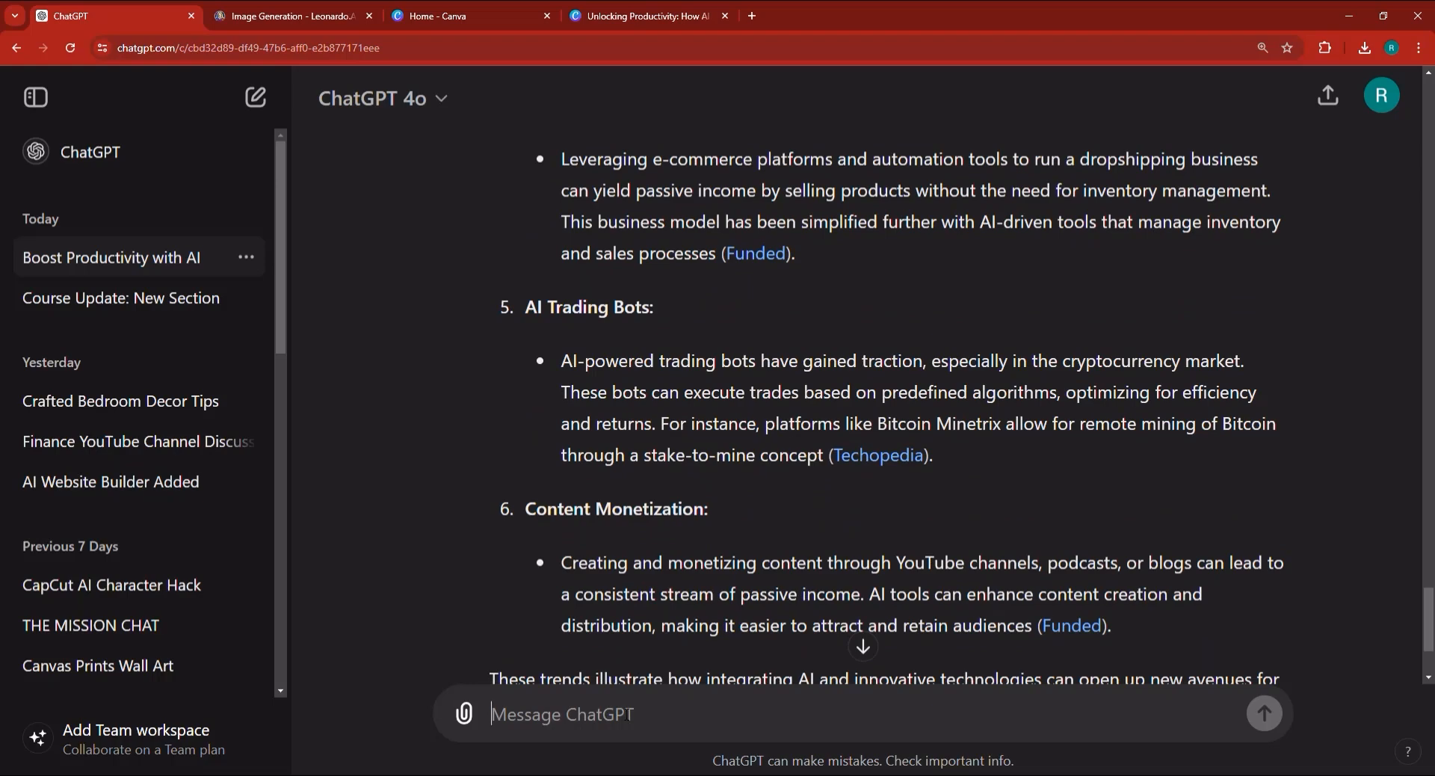
# Start the prompt asking for a human-like, emotional, storytelling article on AI trading bots
pyautogui.write('now I ')
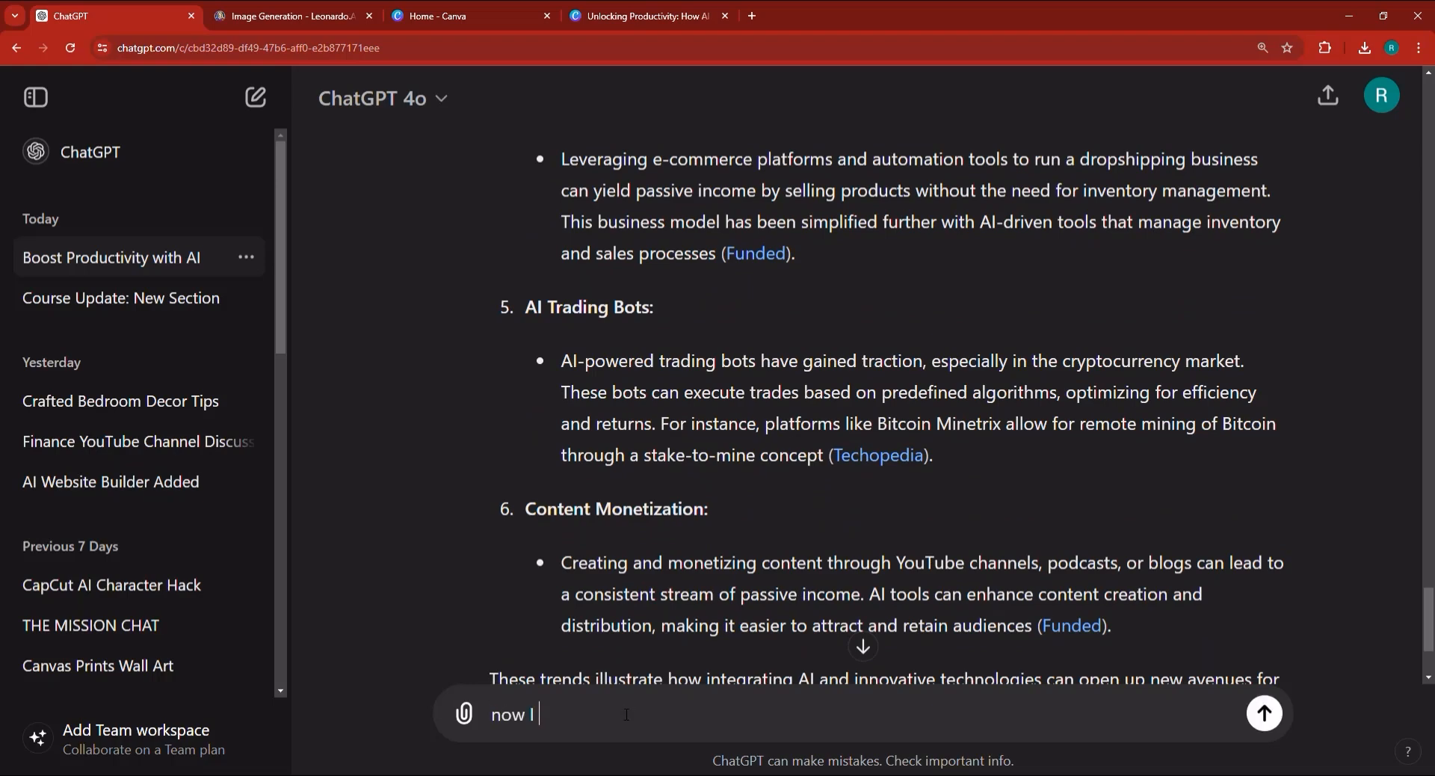
pyautogui.write('would like to w')
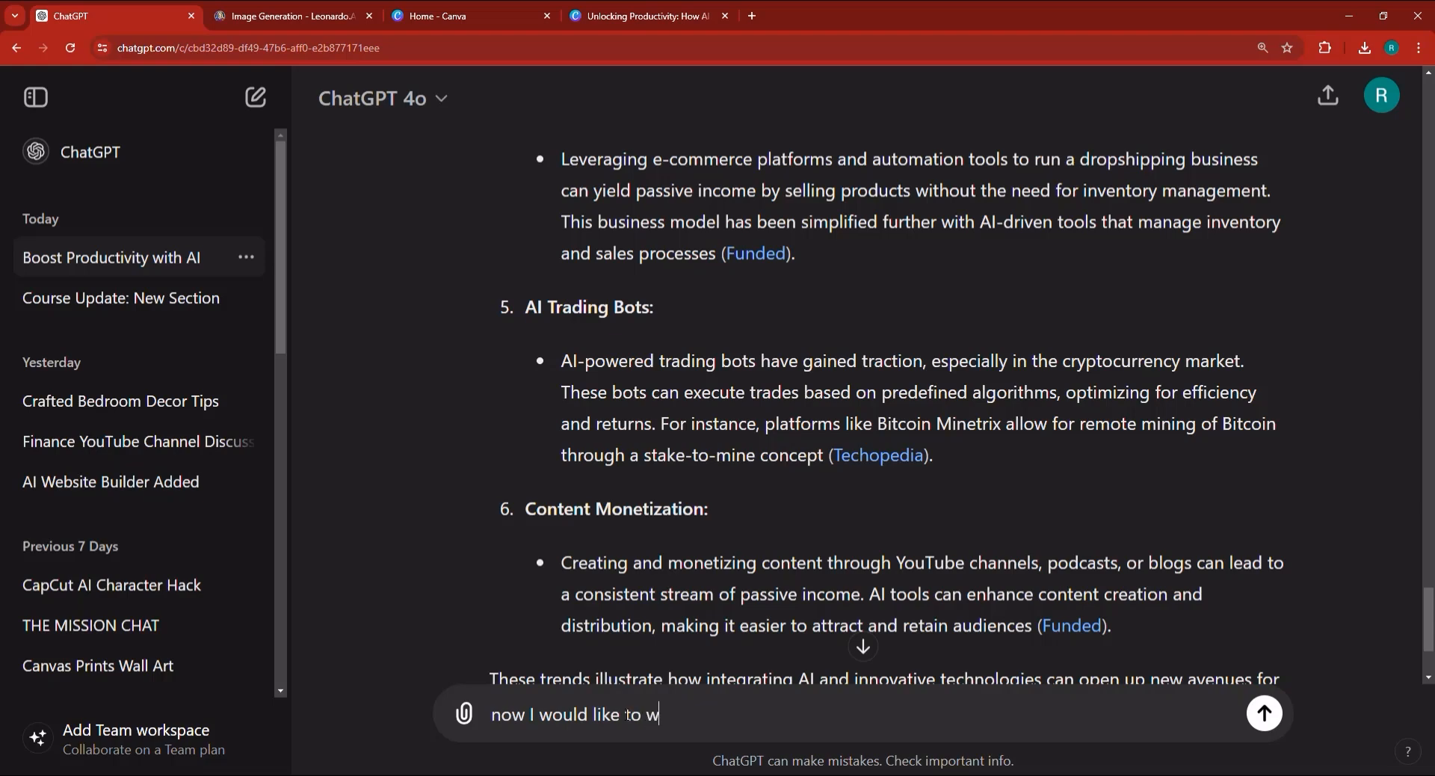
pyautogui.write('rite a n article about ai ')
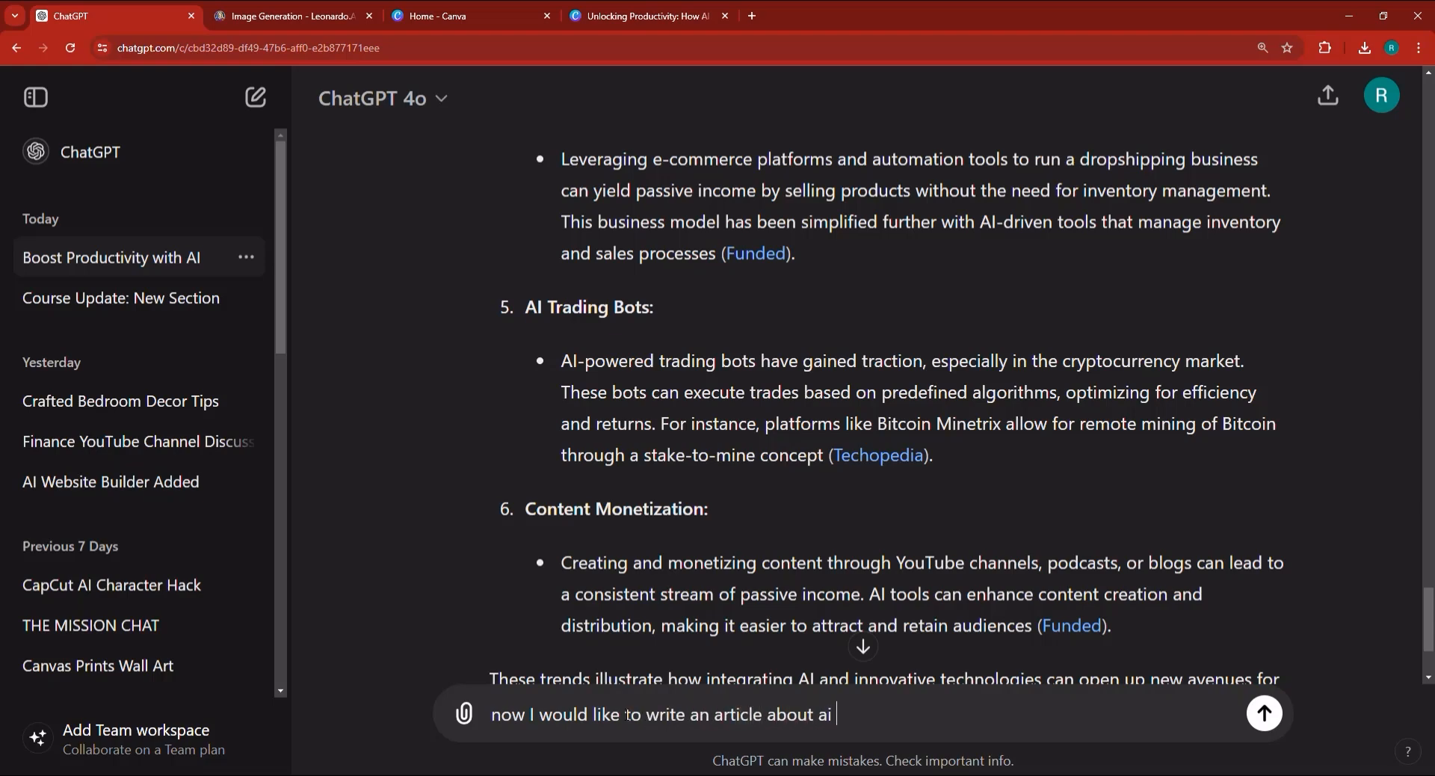
pyautogui.write('trading bots.')
pyautogui.write('MAKE IT')
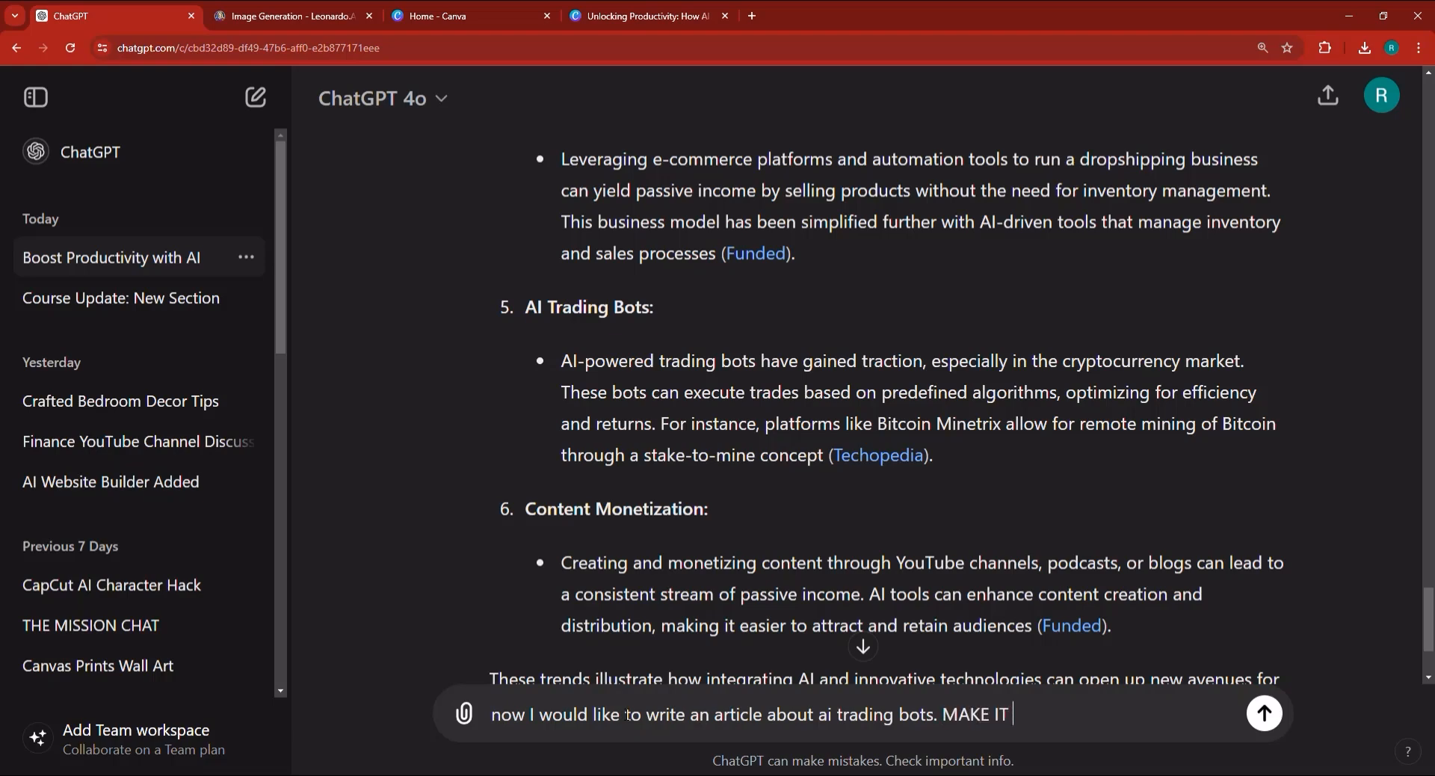
pyautogui.write(' HUMAN LIKE, not robto')
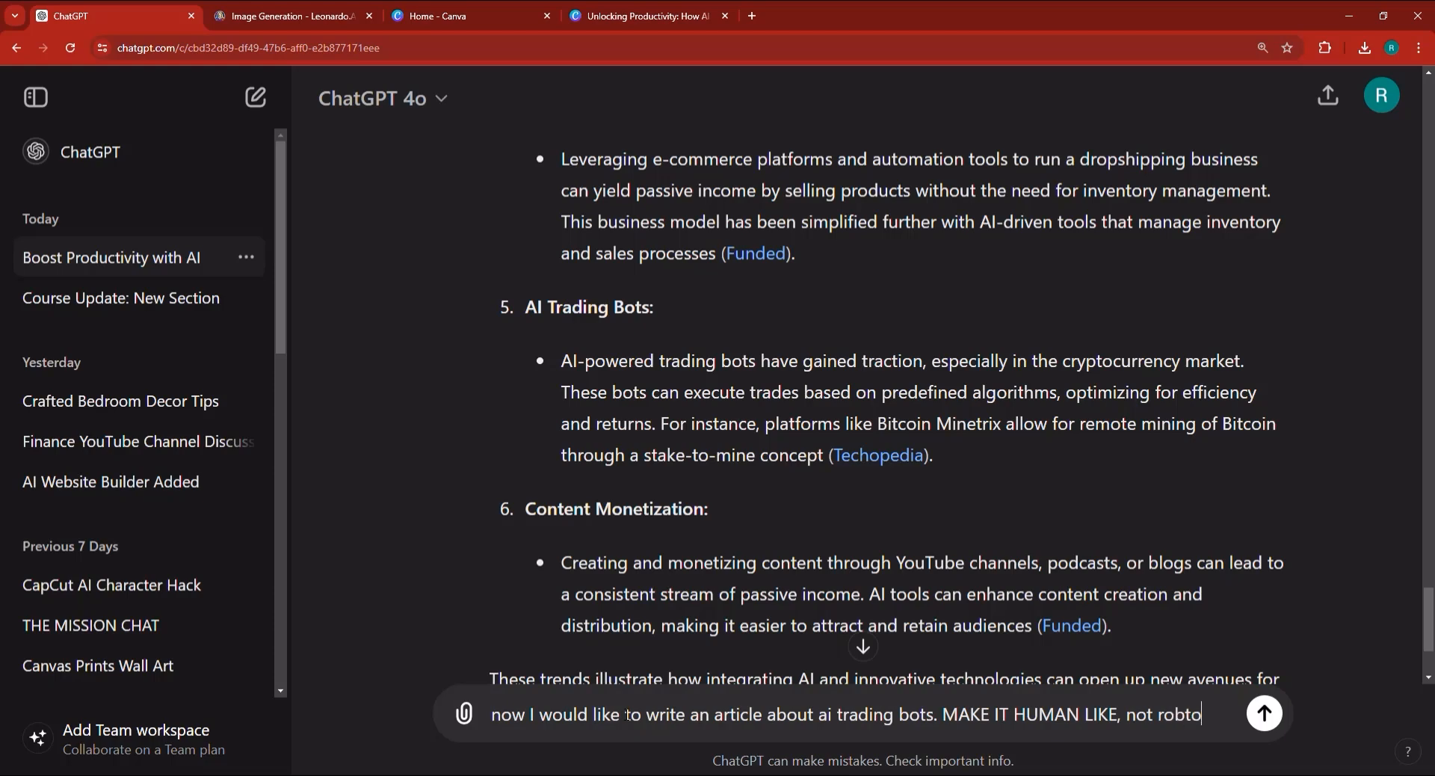
pyautogui.press('BackSpace')
pyautogui.press('BackSpace')
pyautogui.write('otic, add ')
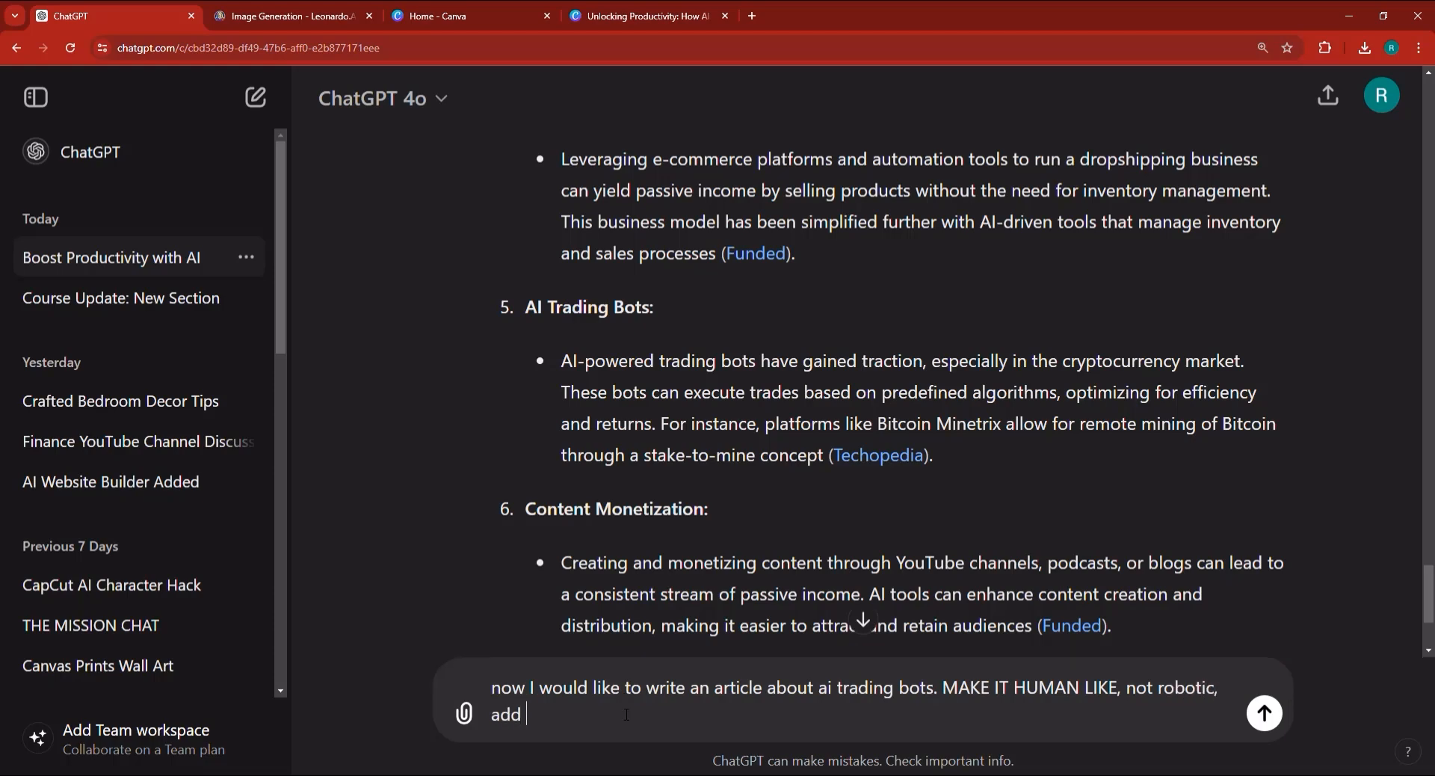
pyautogui.write('emotion,')
pyautogui.press('BackSpace')
pyautogui.write('to it, exite p')
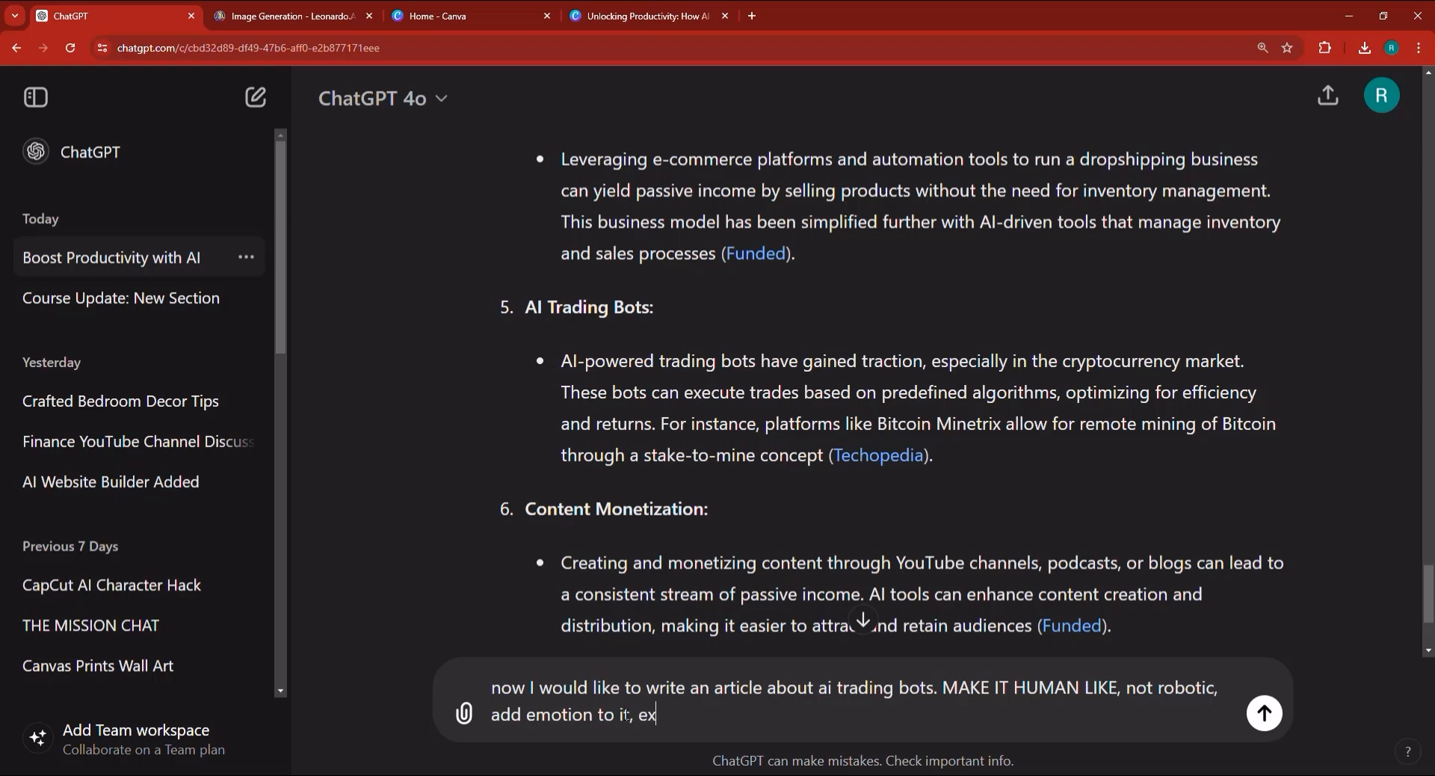
pyautogui.write('e, engage them')
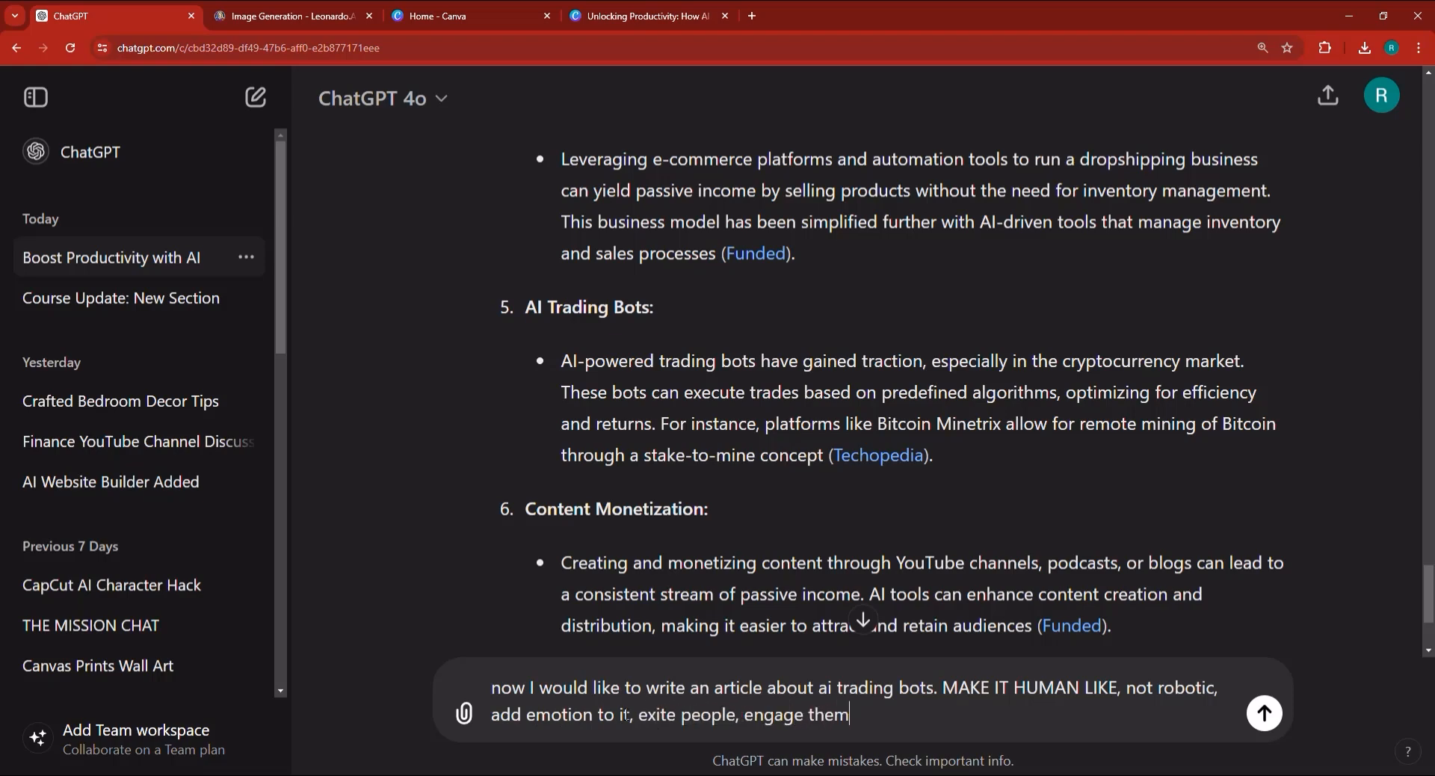
pyautogui.write(', hook them, use storytelling, and us')
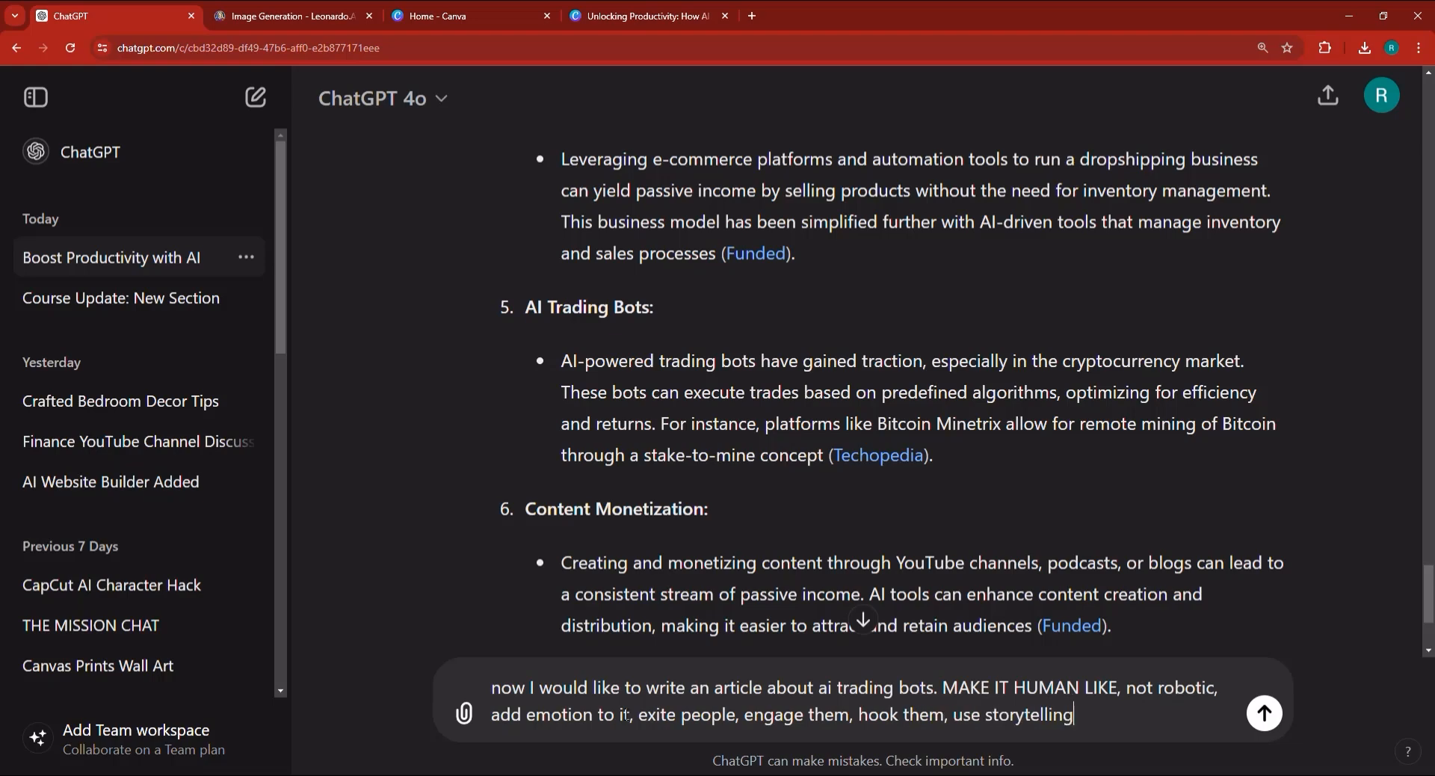
# Add requirements for emojis, text effects, headlines, subheadlines, FAQs and a conclusion
pyautogui.press('BackSpace')
pyautogui.press('BackSpace')
pyautogui.press('BackSpace')
pyautogui.press('BackSpace')
pyautogui.write('use emojis')
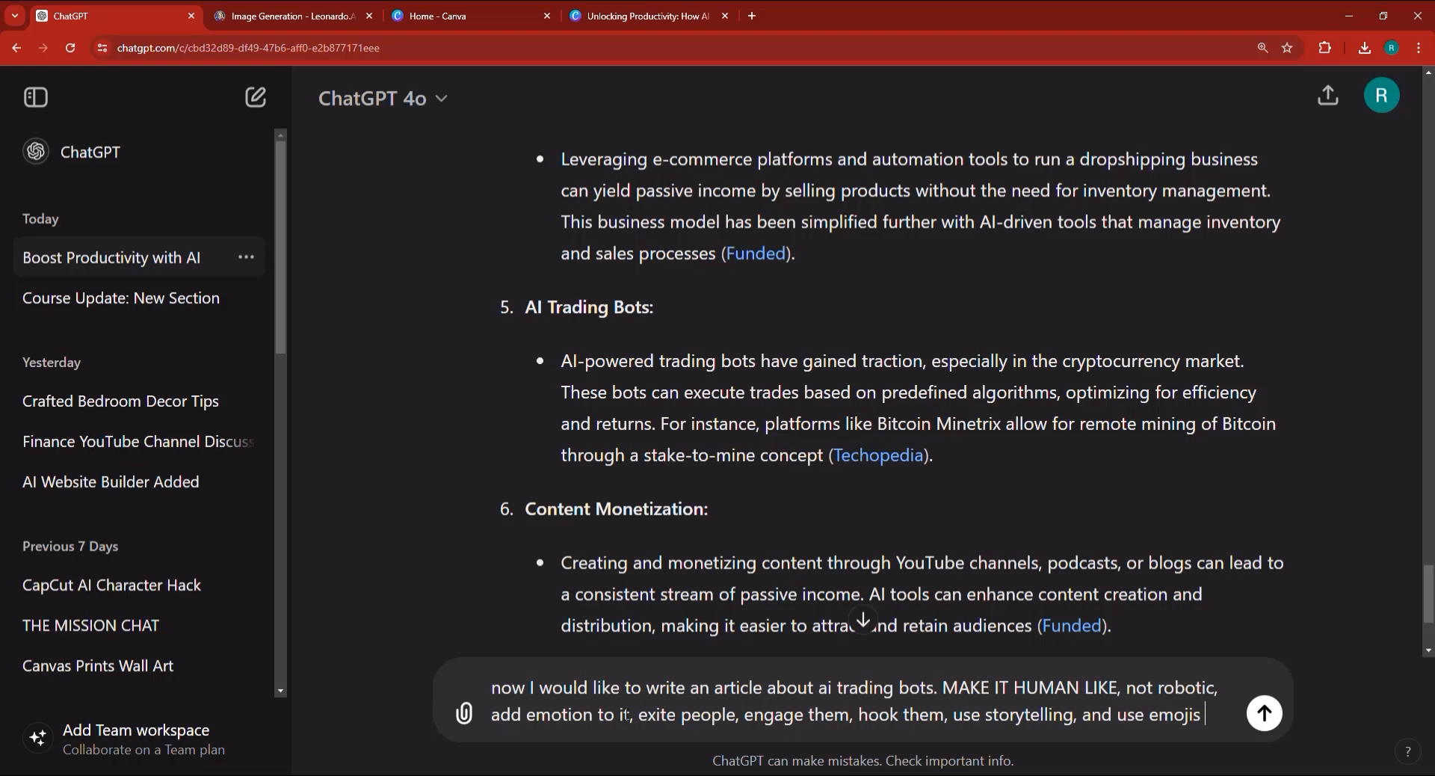
pyautogui.write(', upper')
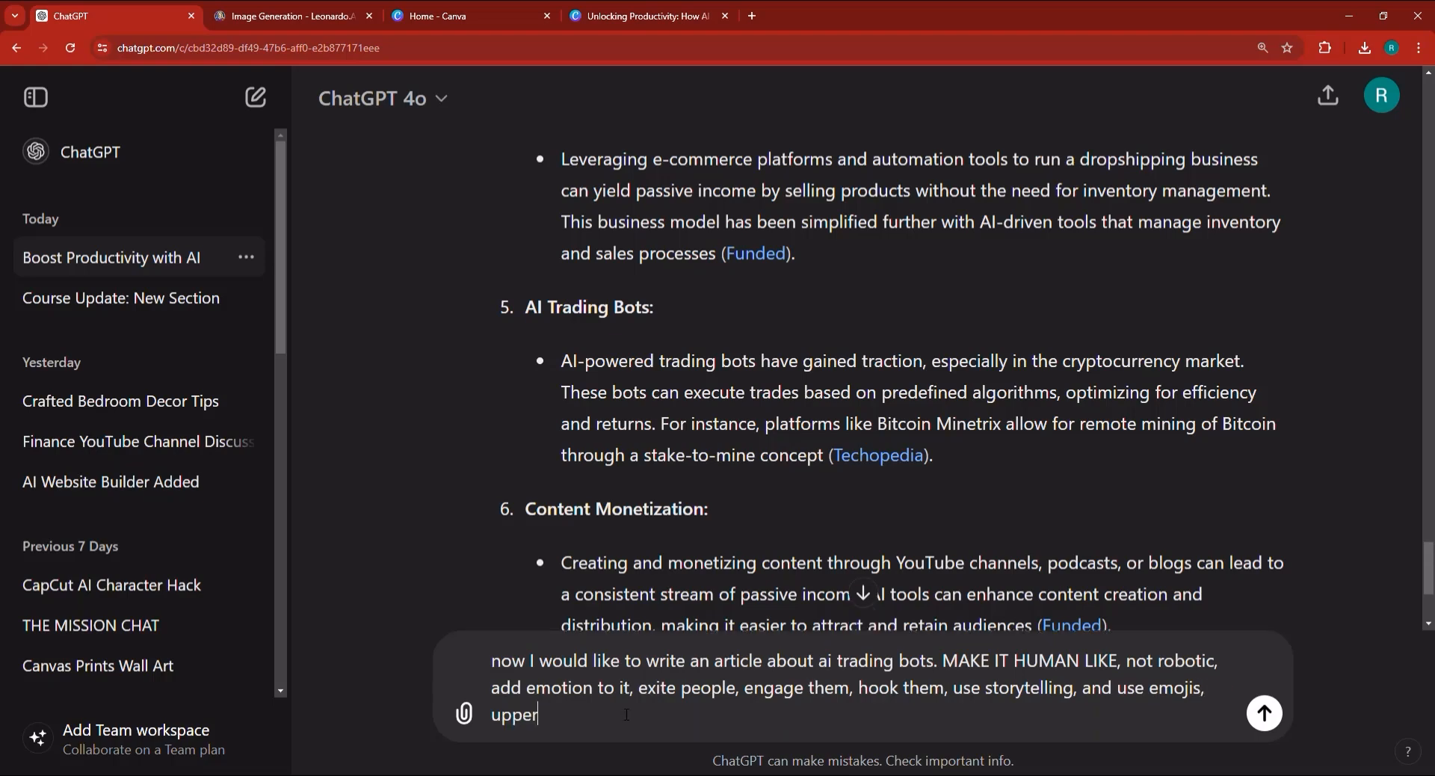
pyautogui.write('case, lowercase, capitalz')
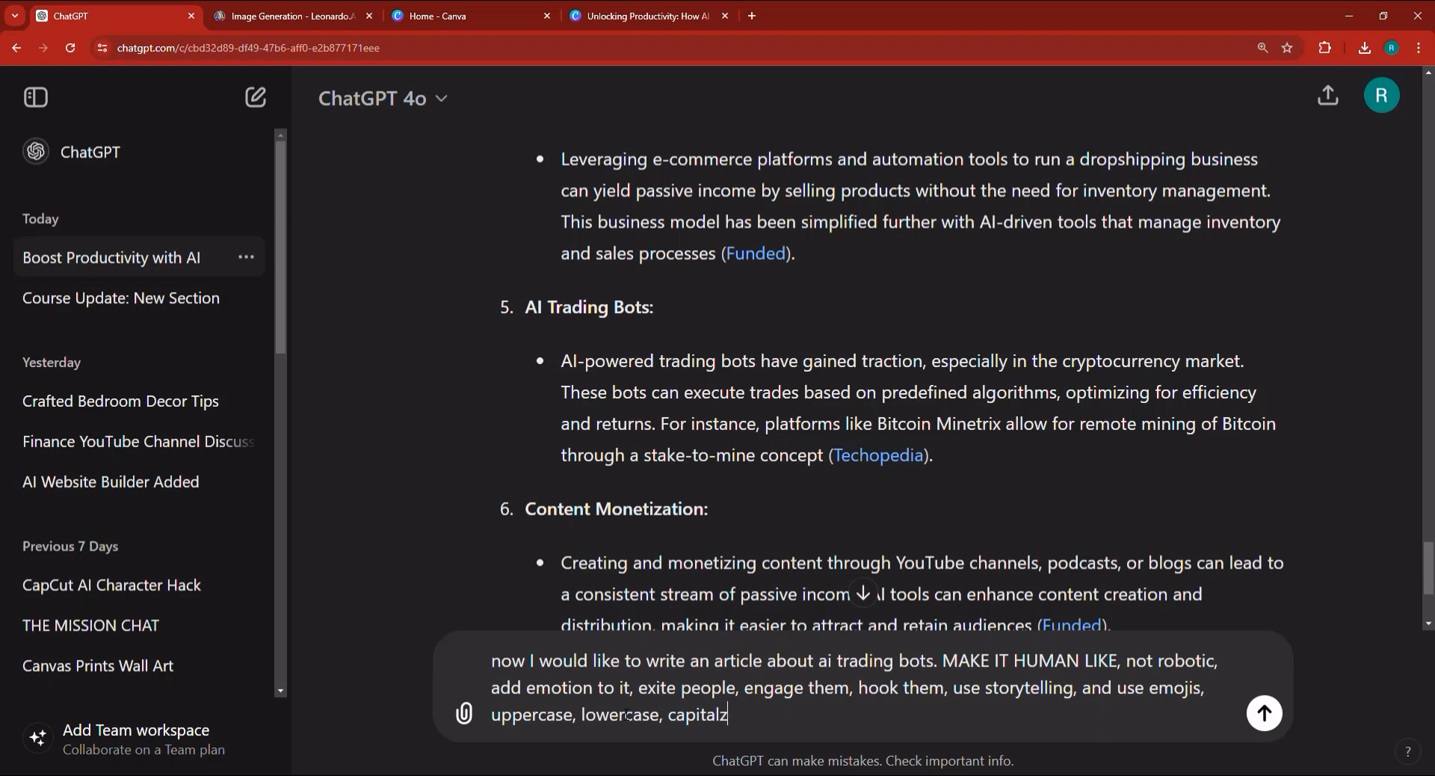
pyautogui.press('BackSpace')
pyautogui.write('ize, italics, bold effe')
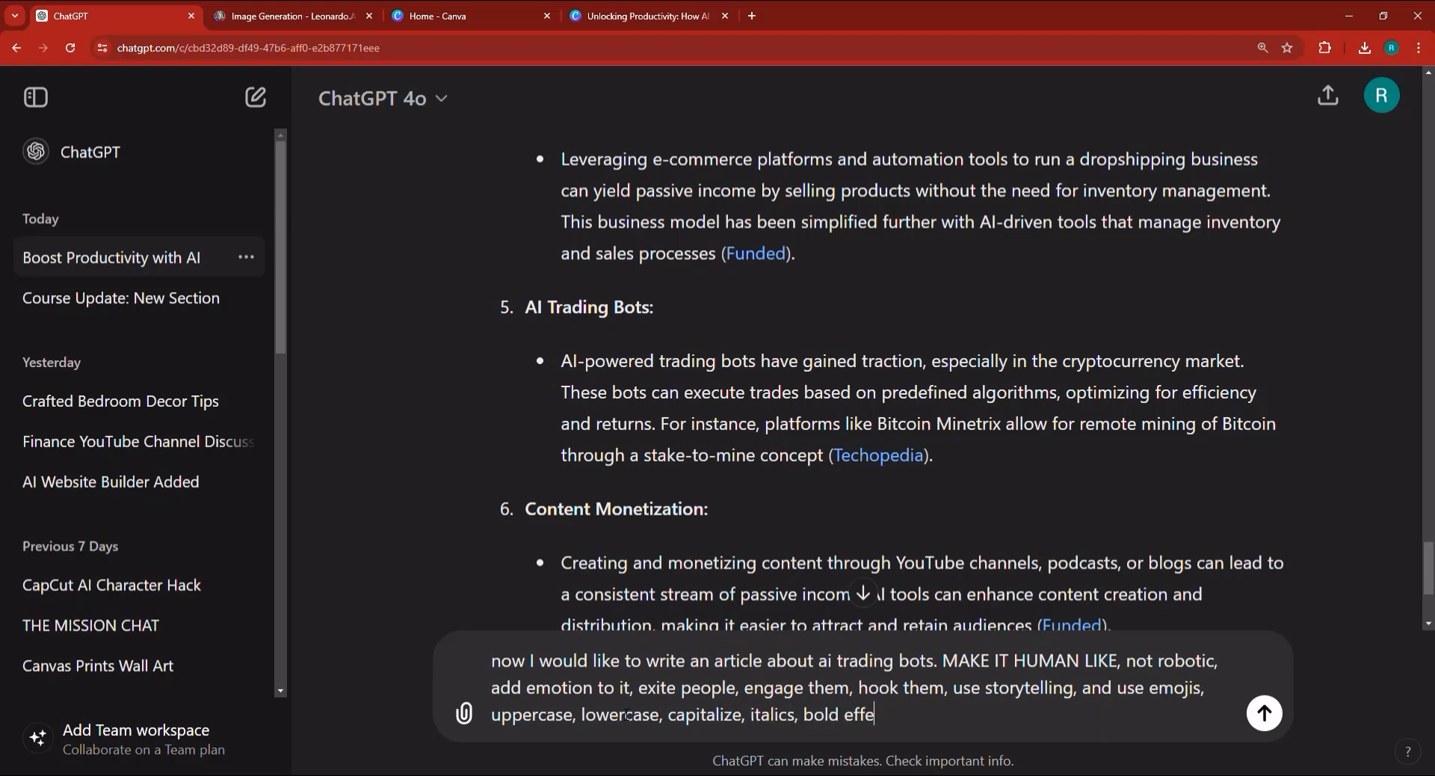
pyautogui.write('cts, and so on and so forth,')
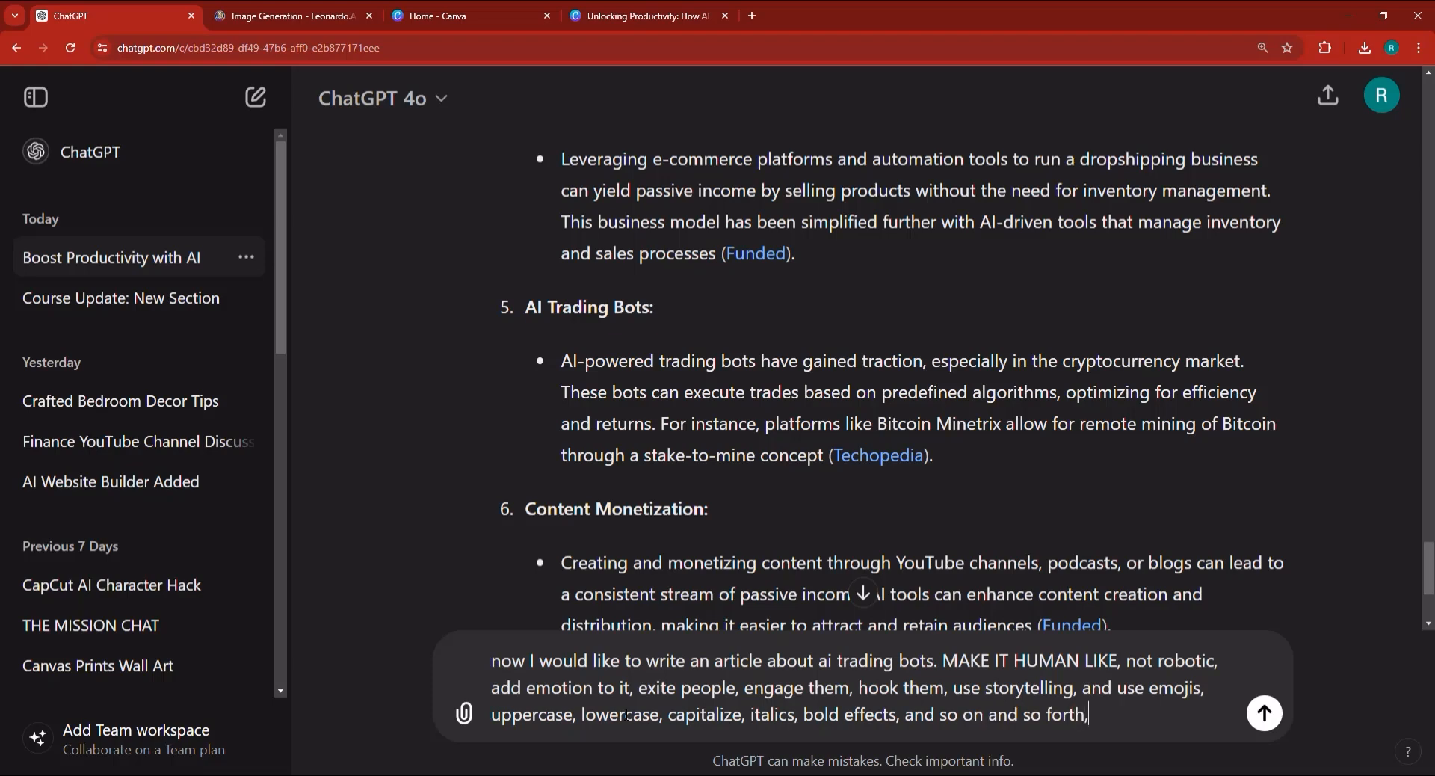
pyautogui.write(' and make this ')
pyautogui.write('po')
pyautogui.press('BackSpace')
pyautogui.press('BackSpace')
pyautogui.write('a')
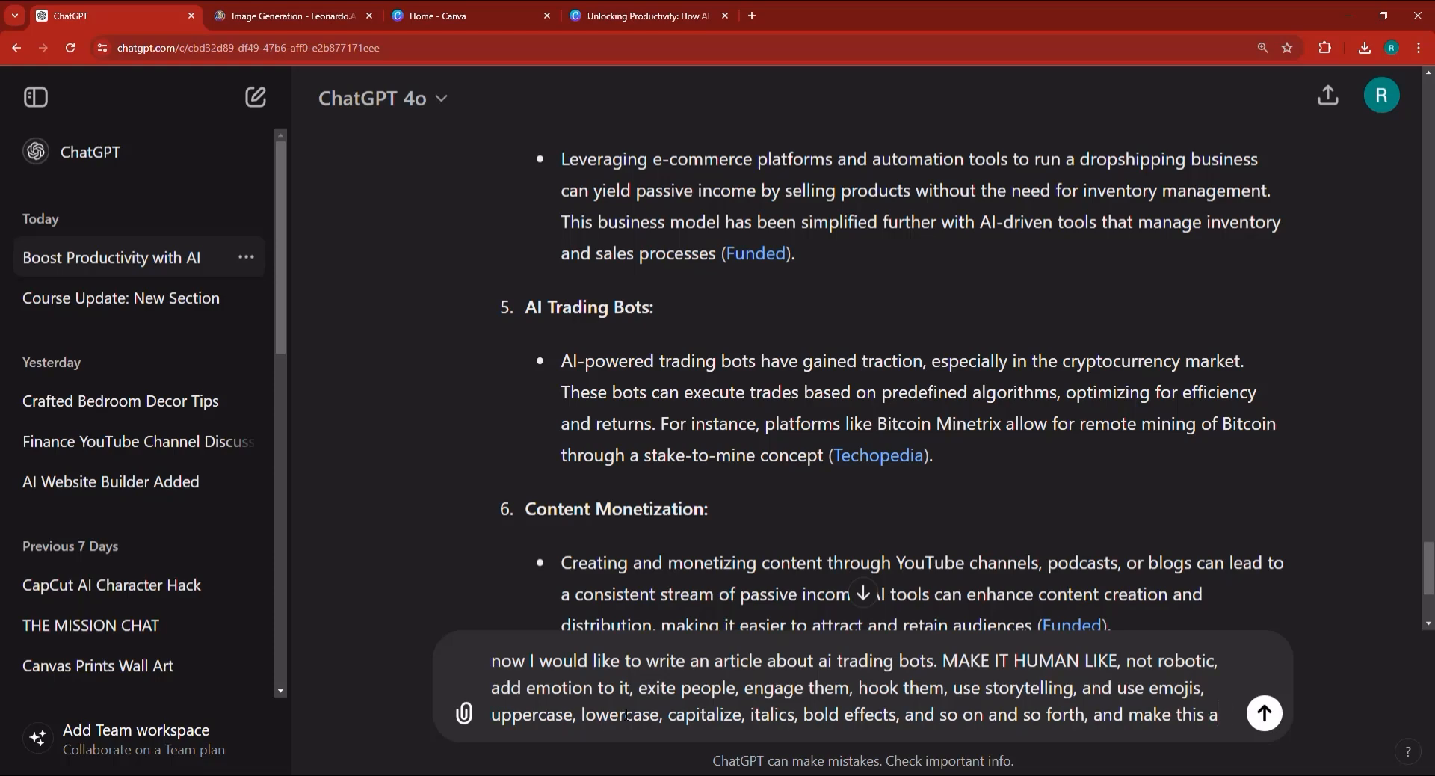
pyautogui.write('rticle grea')
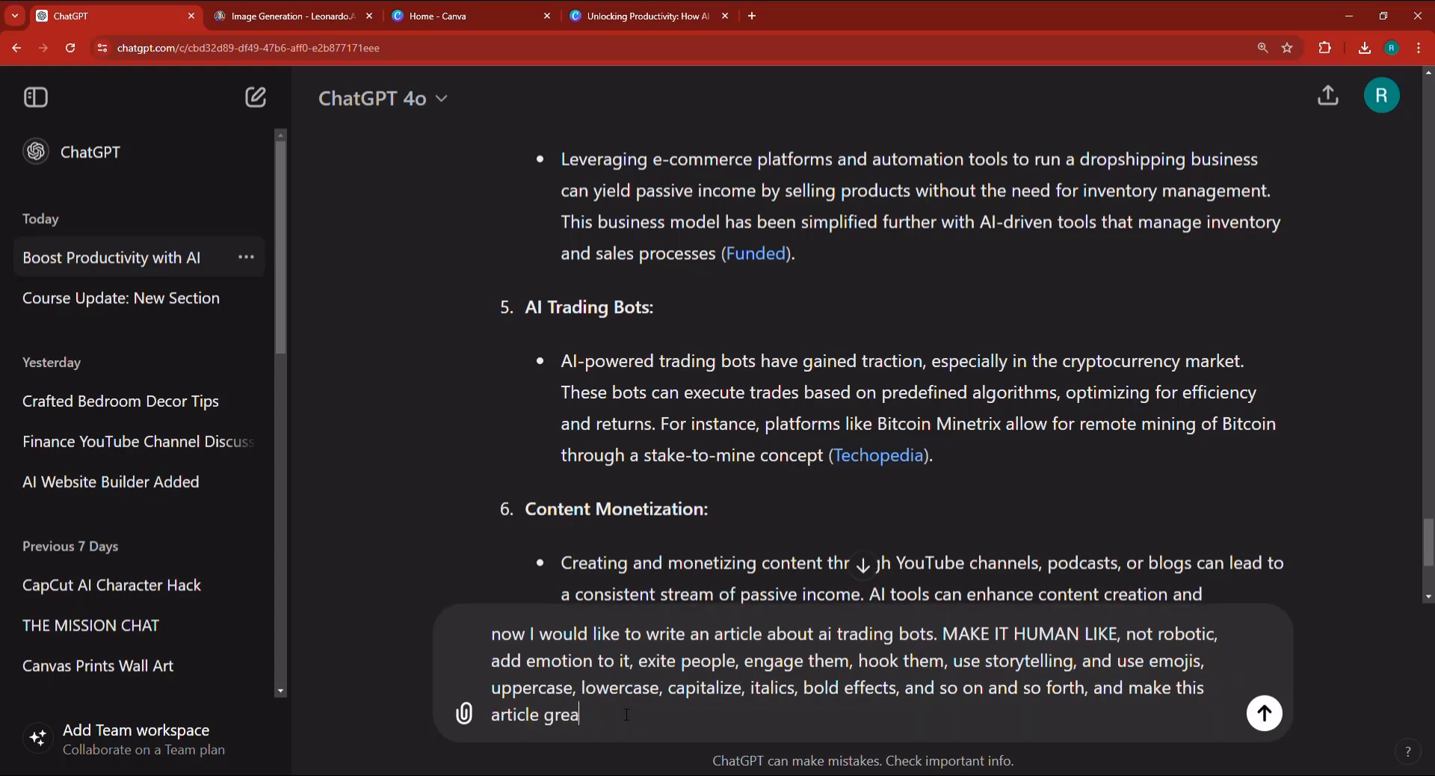
pyautogui.write('t, and use head')
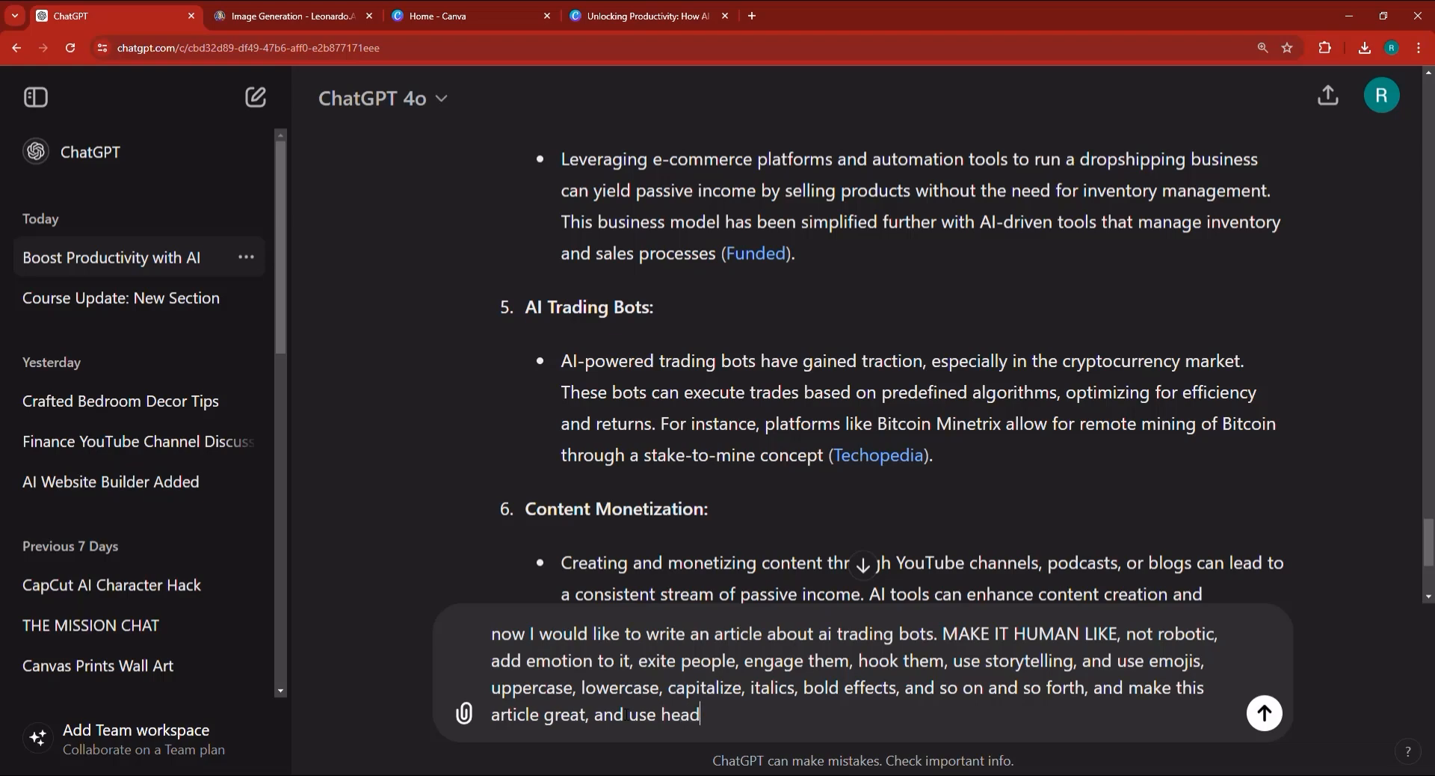
pyautogui.write('lines, subheadlne')
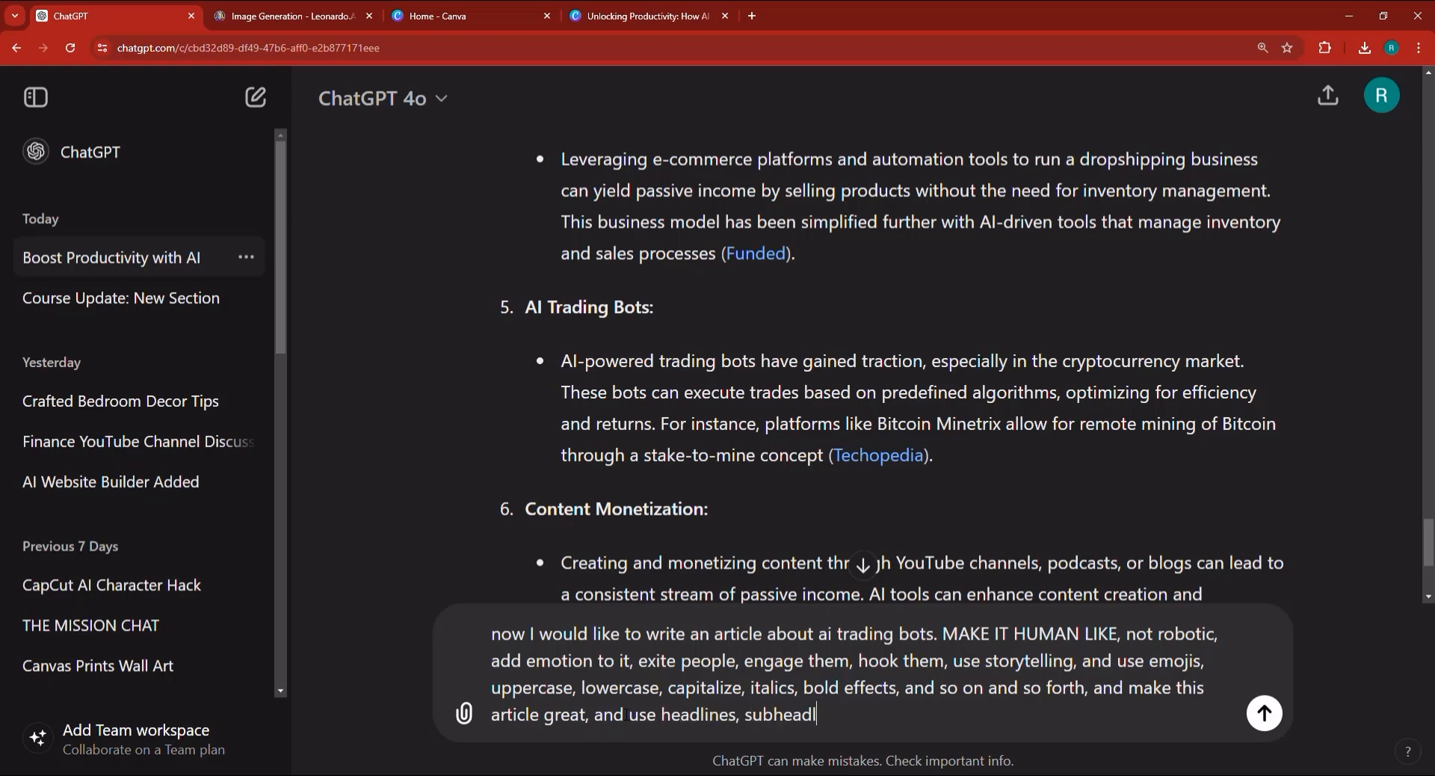
pyautogui.press('BackSpace')
pyautogui.press('BackSpace')
pyautogui.write('ines, add an')
pyautogui.write(' faqs')
pyautogui.write(' and ')
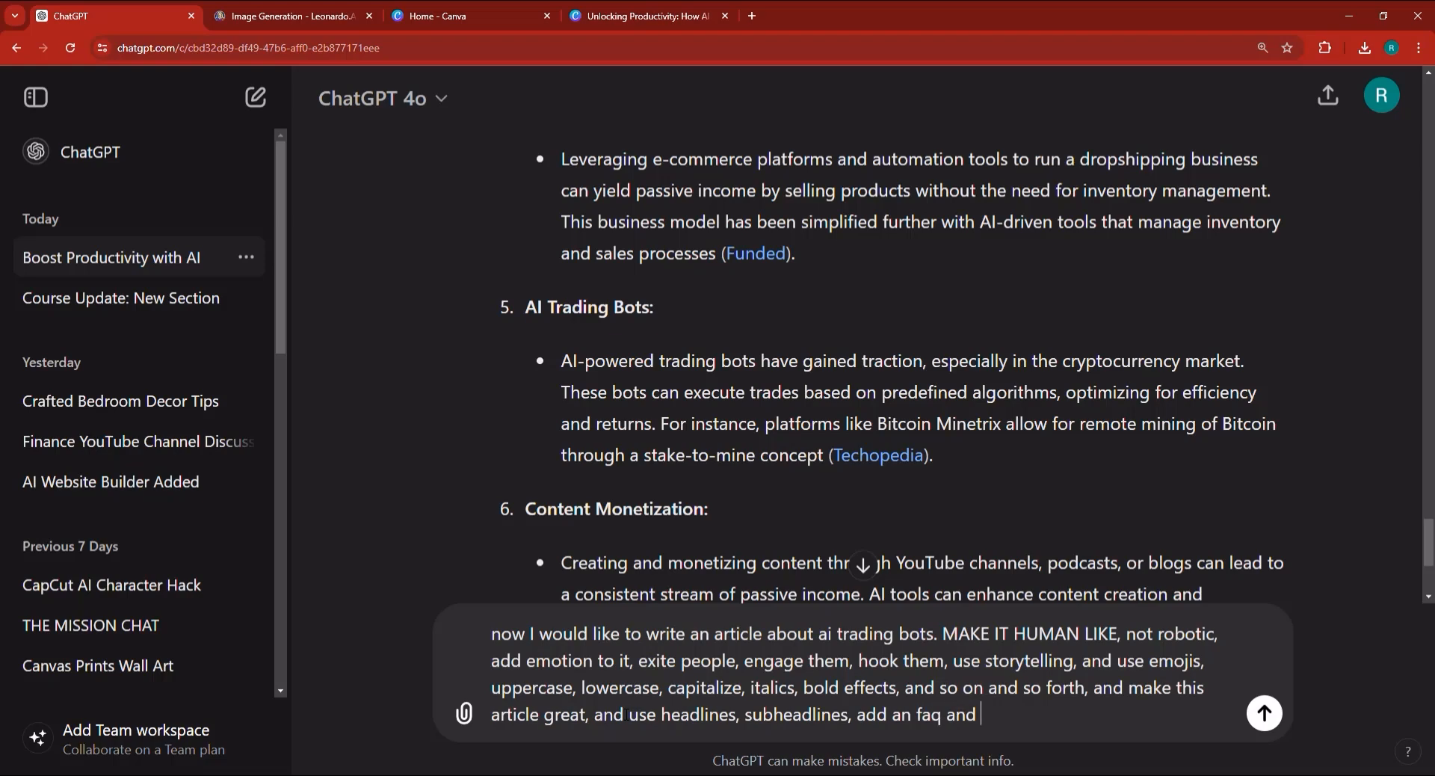
pyautogui.write('write a conclusion.')
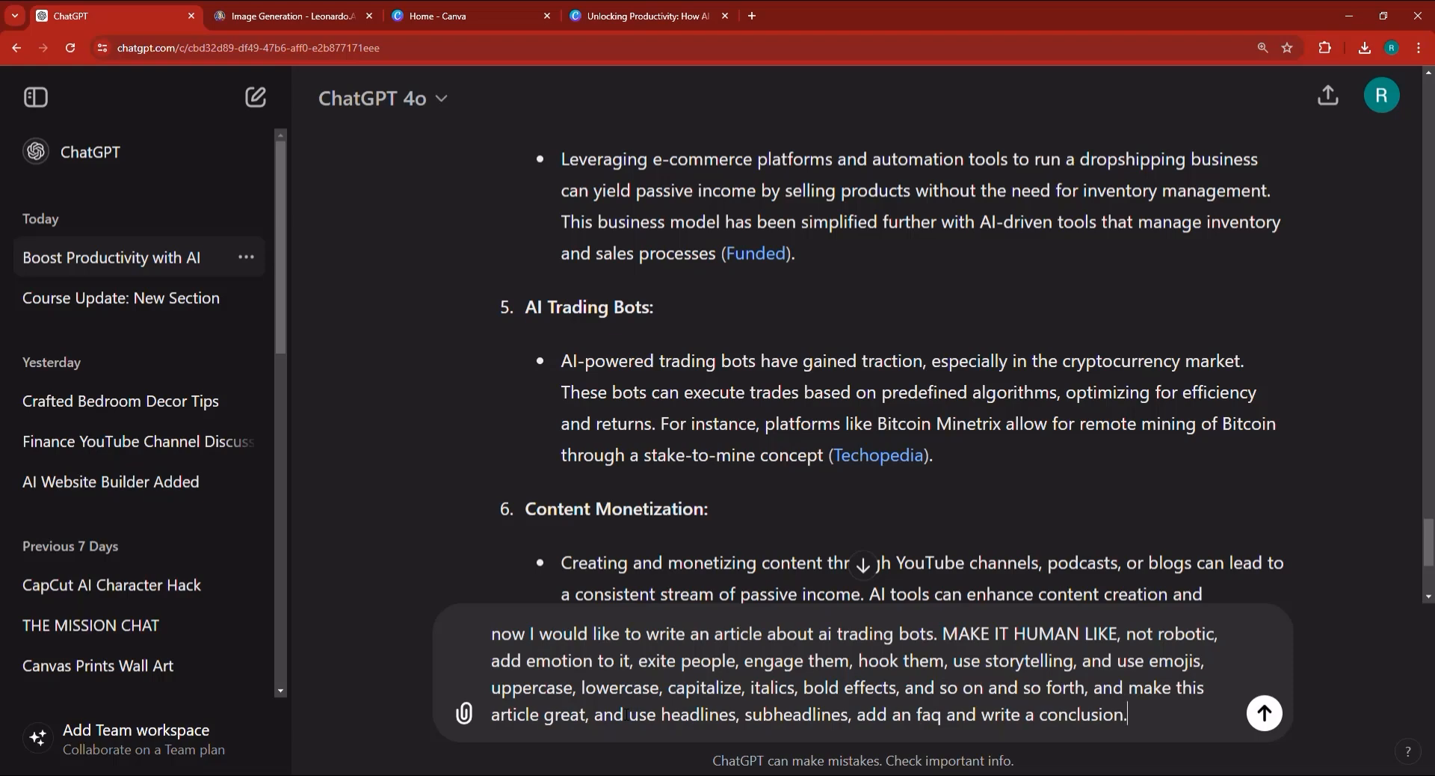
# Send the AI trading bots article request and look over the generated article
pyautogui.press('Return')
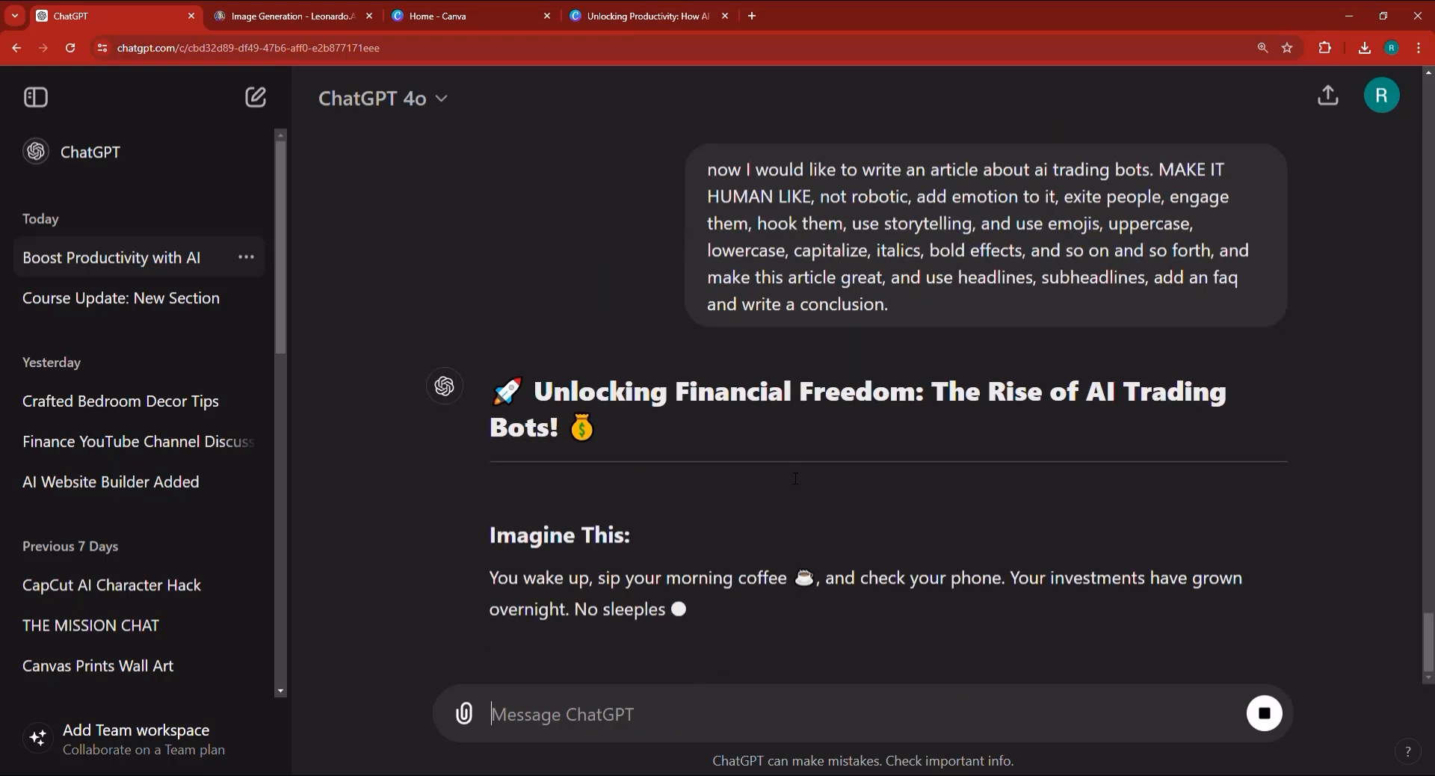
pyautogui.scroll(3, 729, 385)
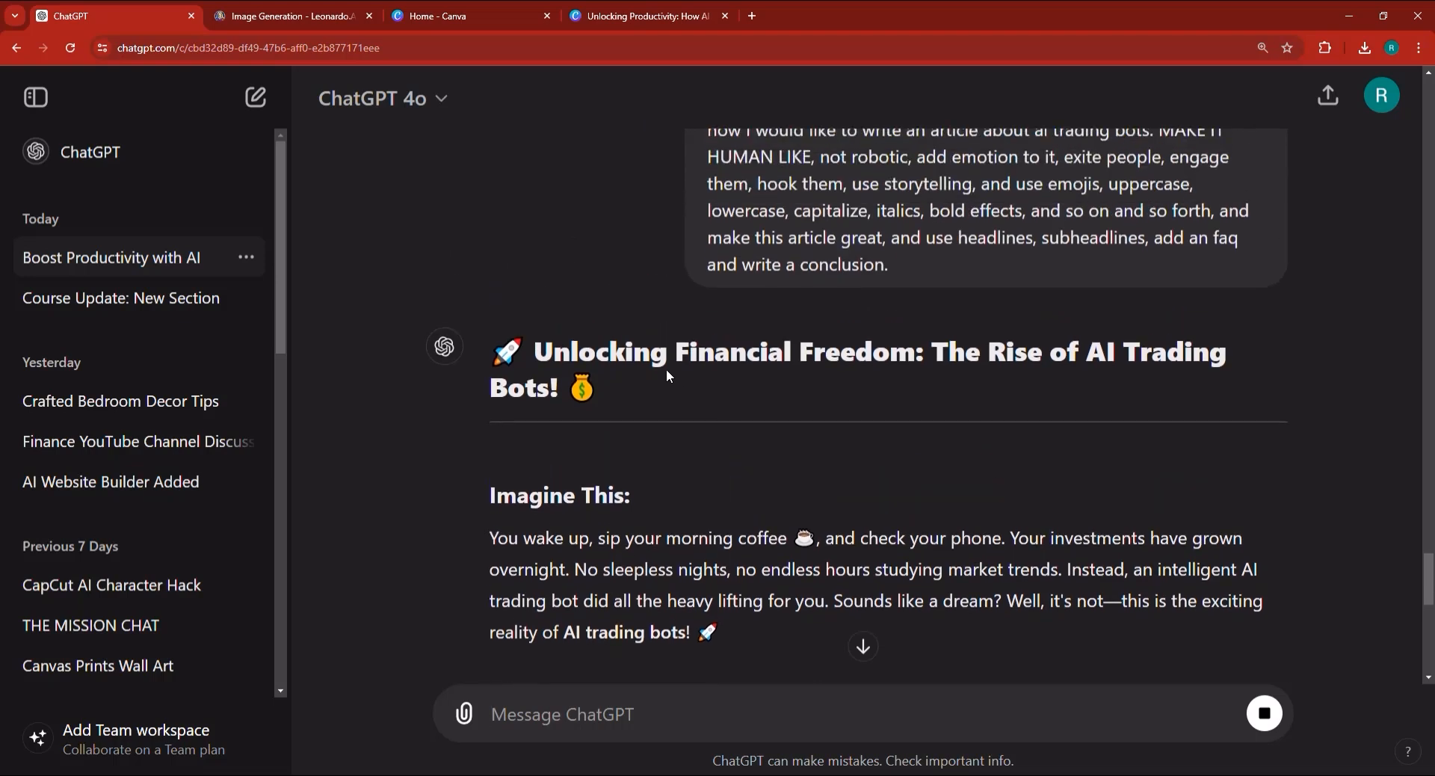
pyautogui.tripleClick(724, 356)
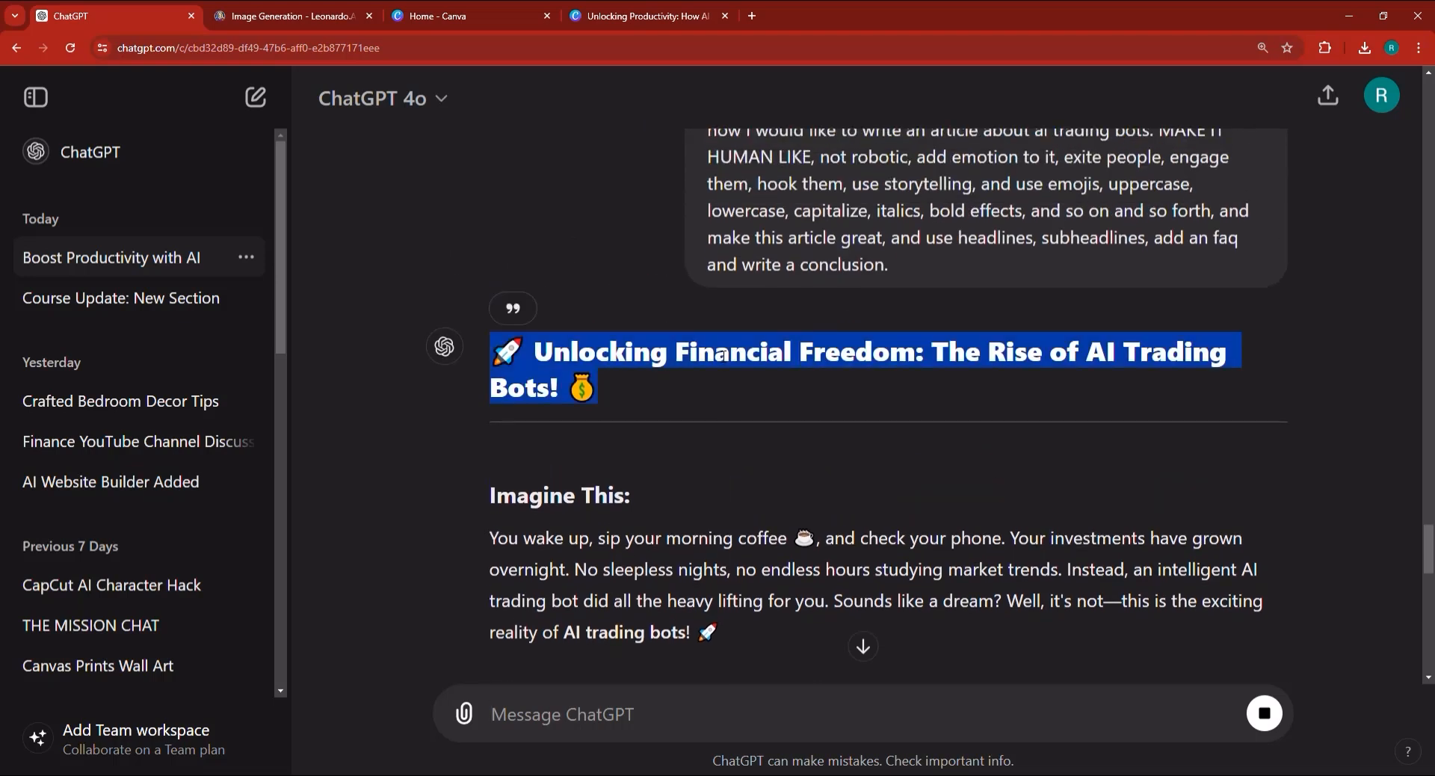
pyautogui.rightClick(722, 355)
pyautogui.click(705, 637)
pyautogui.scroll(-1, 654, 565)
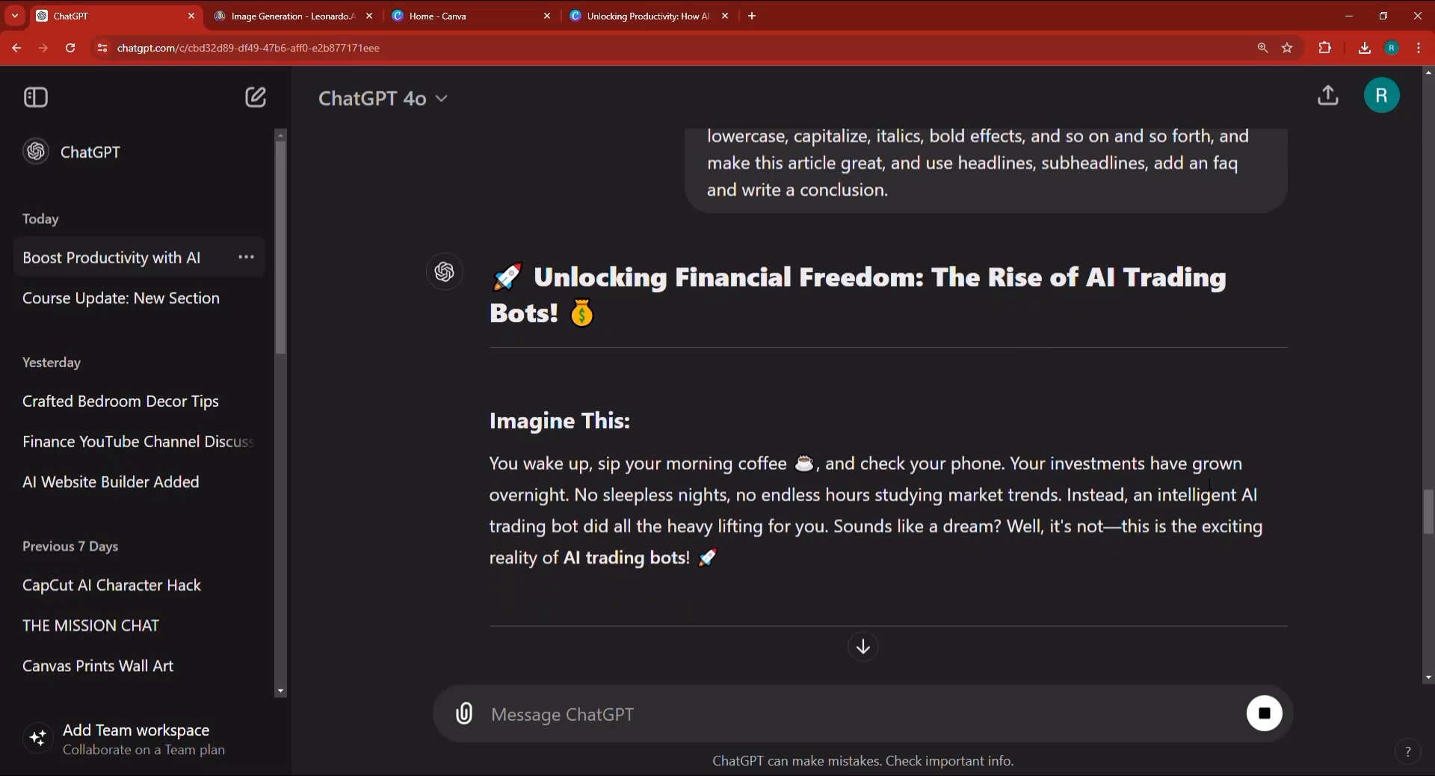
pyautogui.scroll(-12, 878, 490)
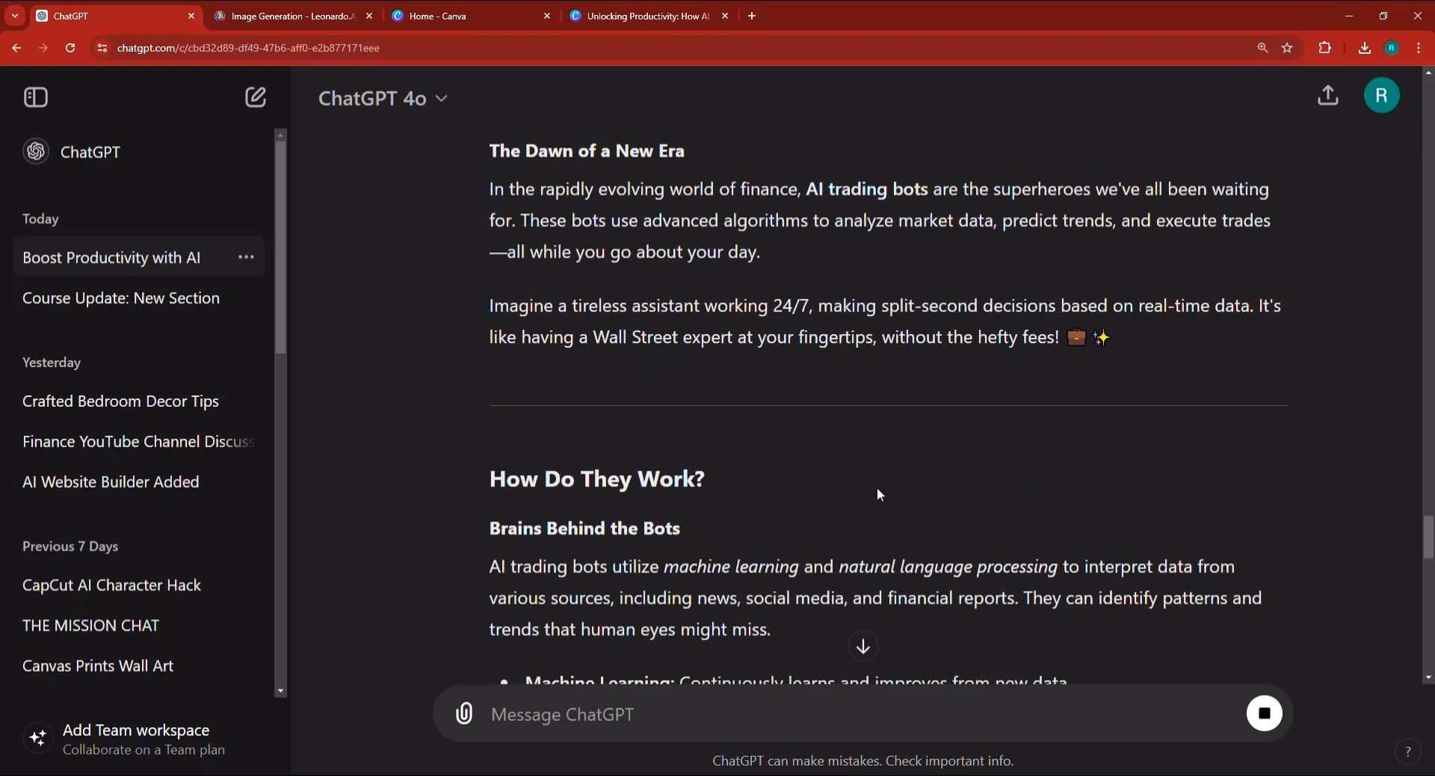
pyautogui.scroll(-6, 879, 489)
pyautogui.scroll(16, 887, 479)
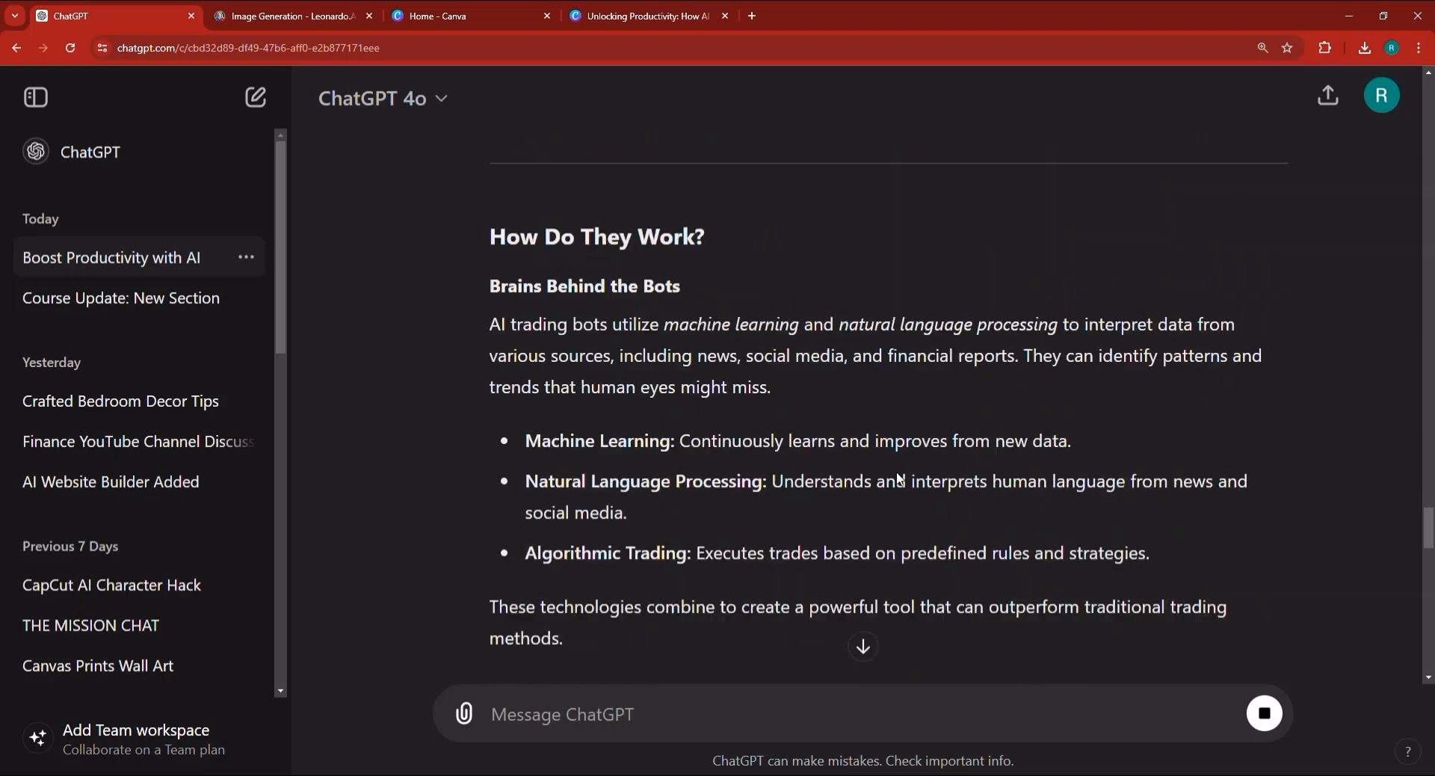
pyautogui.scroll(6, 808, 448)
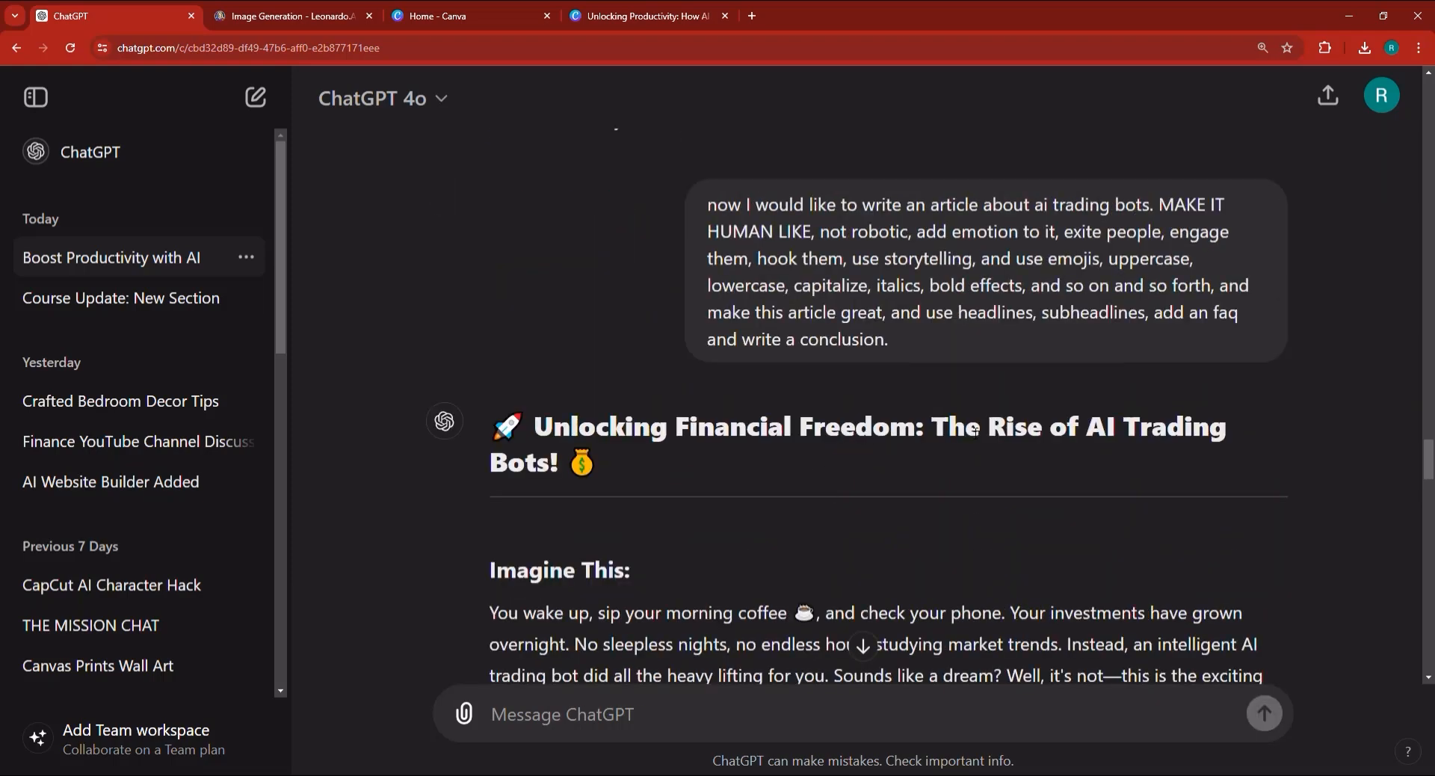
# Copy the heading phrase 'The Rise of AI Trading Bots! 💰'
pyautogui.moveTo(933, 424); pyautogui.dragTo(1002, 458)
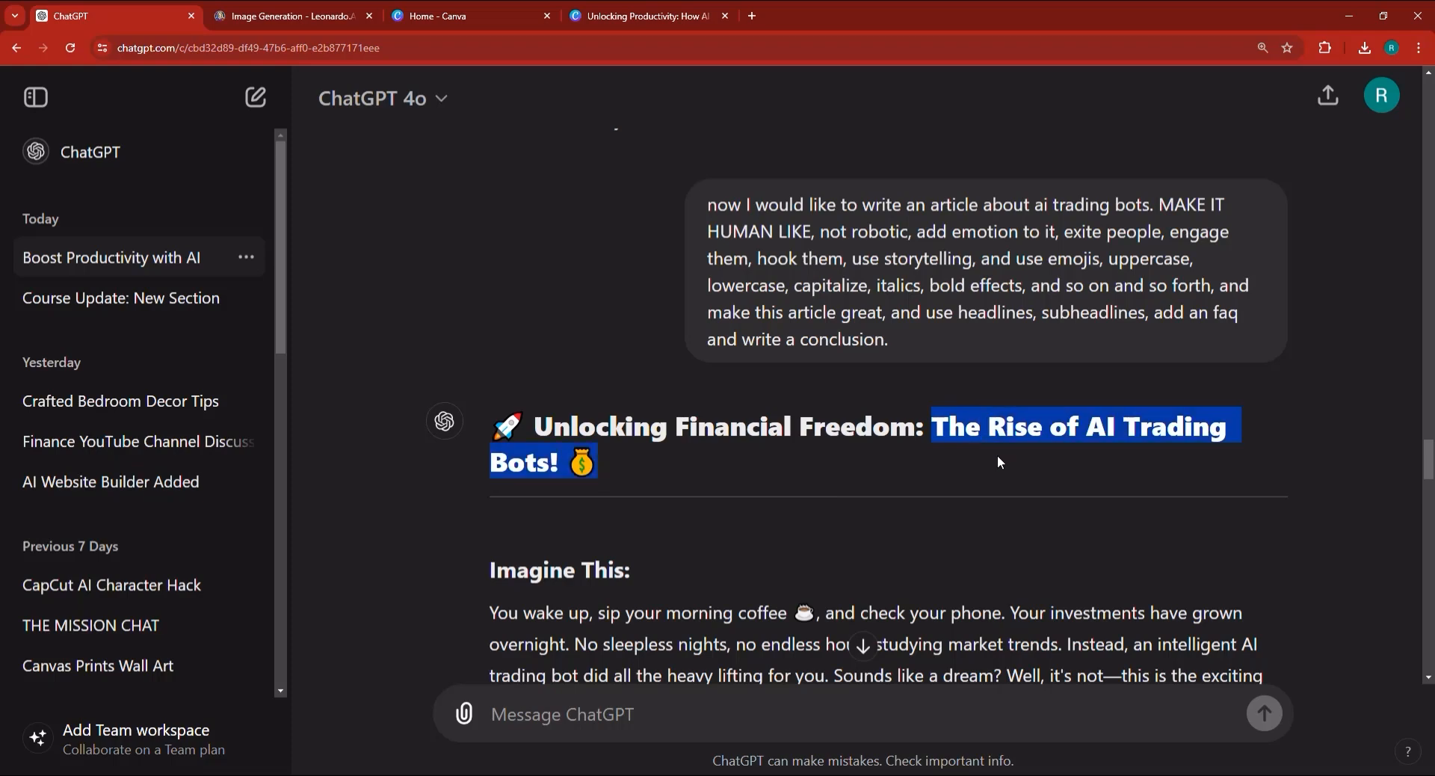
pyautogui.rightClick(981, 436)
pyautogui.click(996, 451)
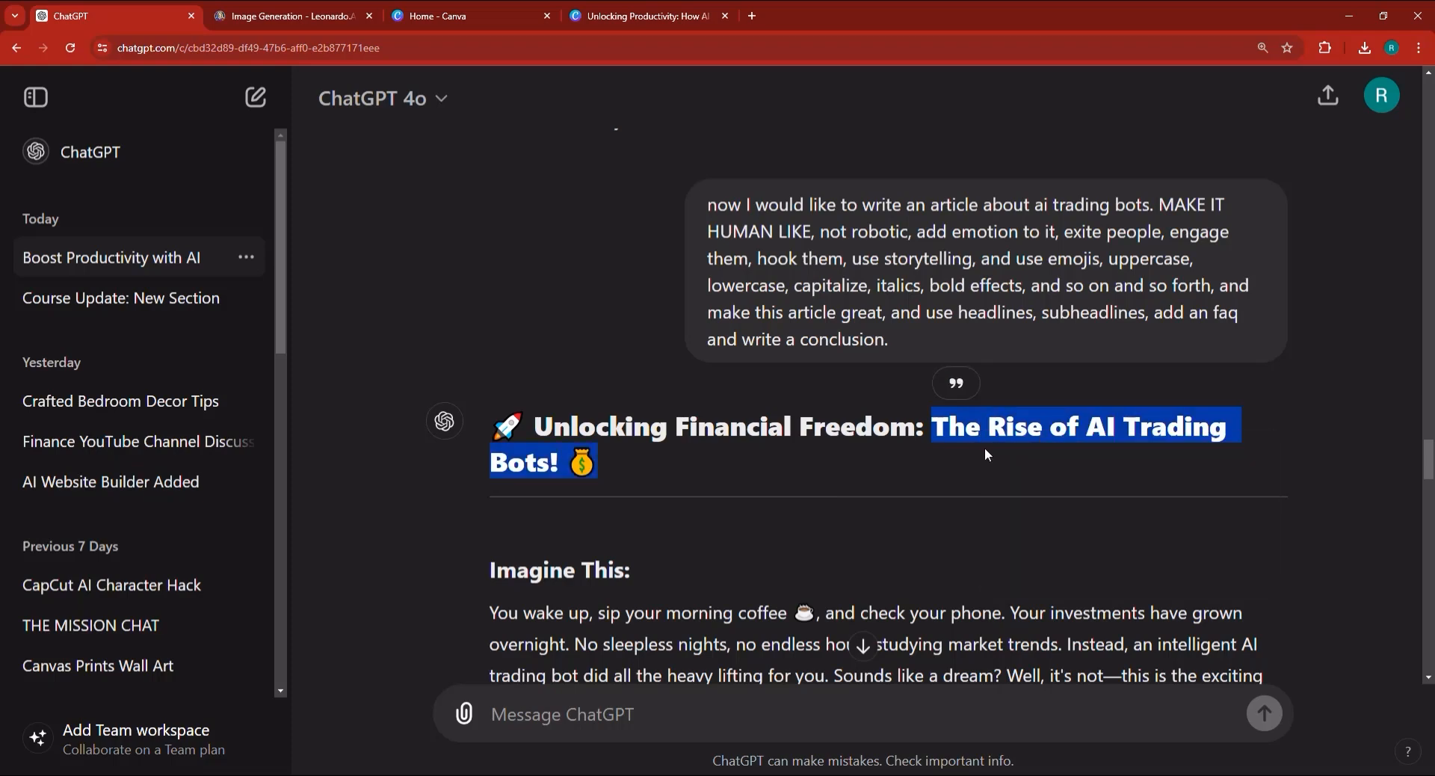
pyautogui.click(256, 10)
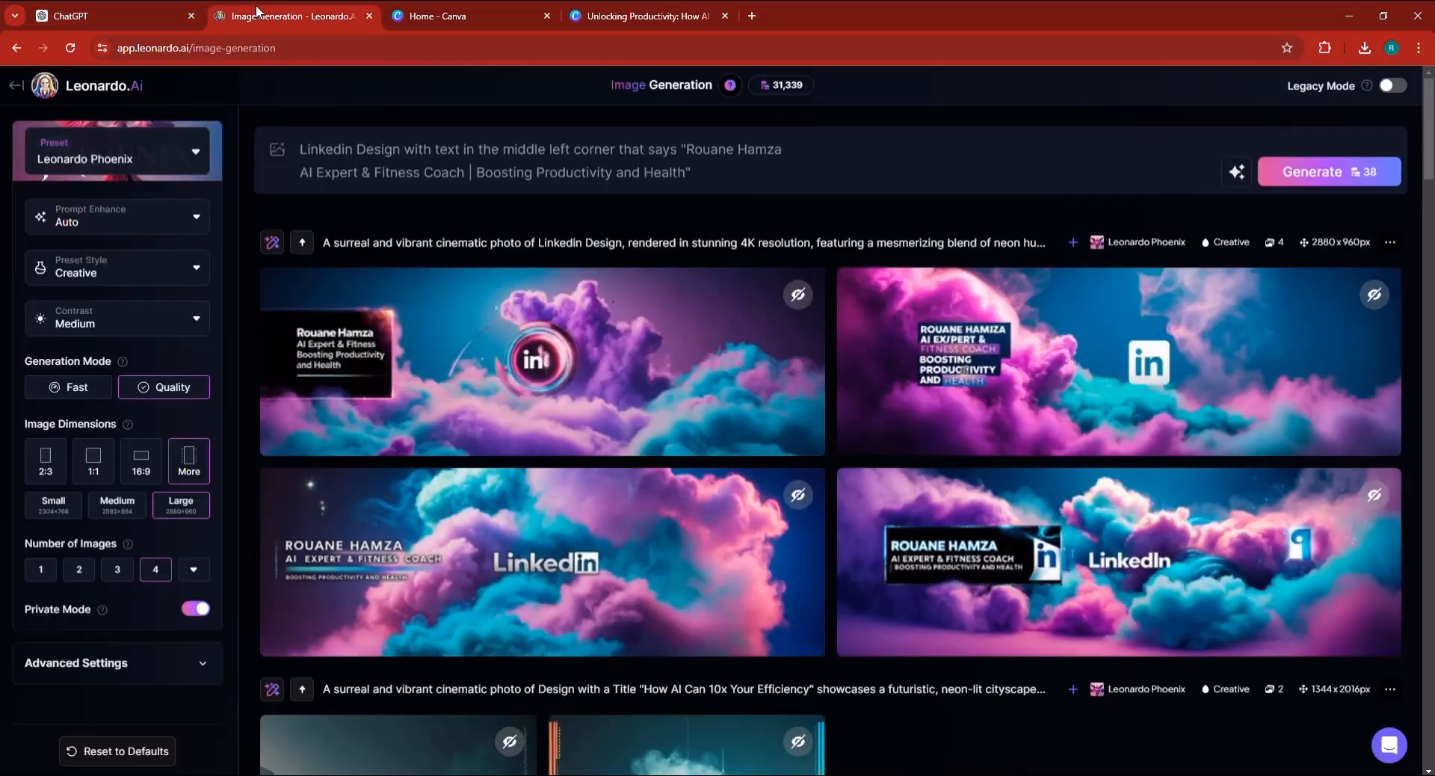
# Generate two 16:9 'Perfectly designed' thumbnails showing 'The Rise of AI Trading Bots! 💰' in a great font
pyautogui.click(142, 461)
pyautogui.tripleClick(419, 168)
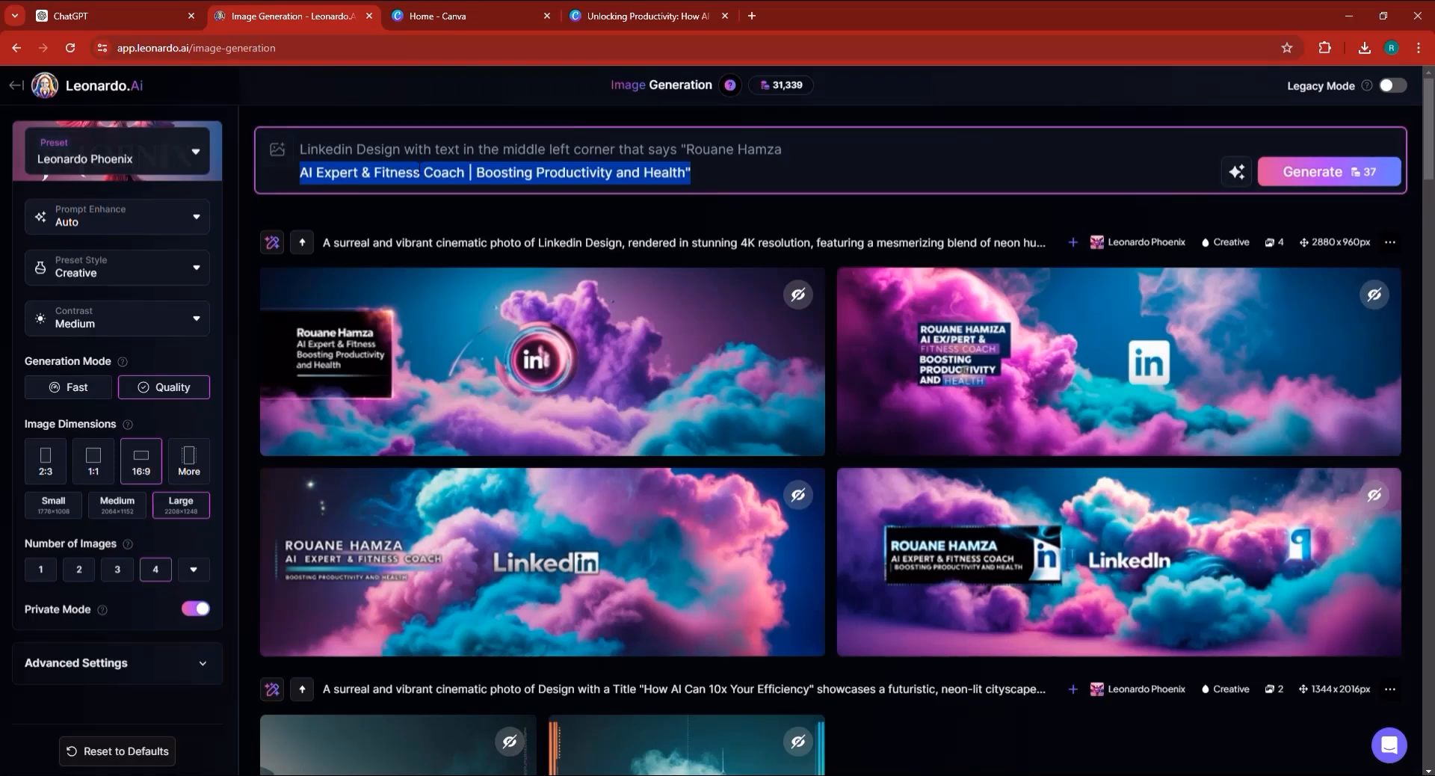
pyautogui.moveTo(705, 176); pyautogui.dragTo(170, 121)
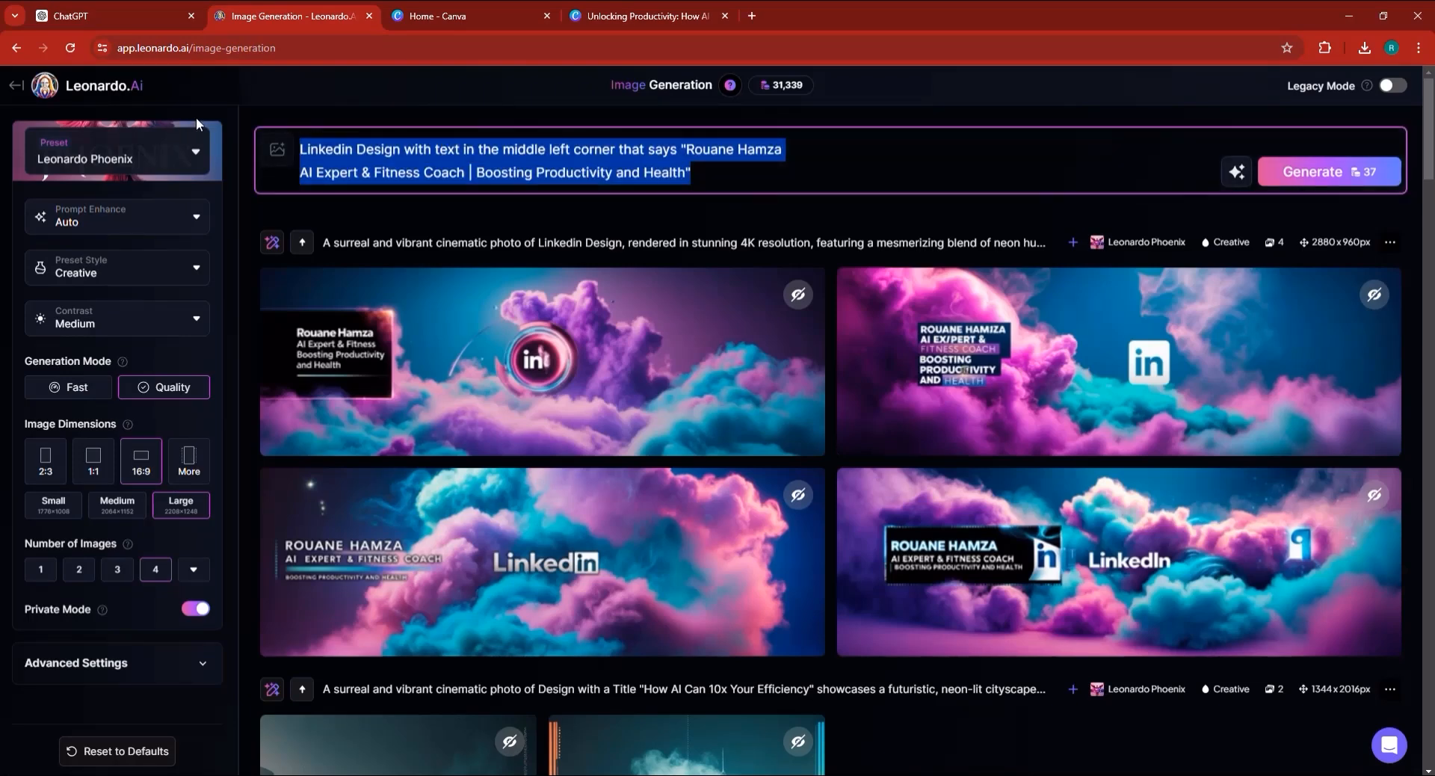
pyautogui.write('Thumbnail ')
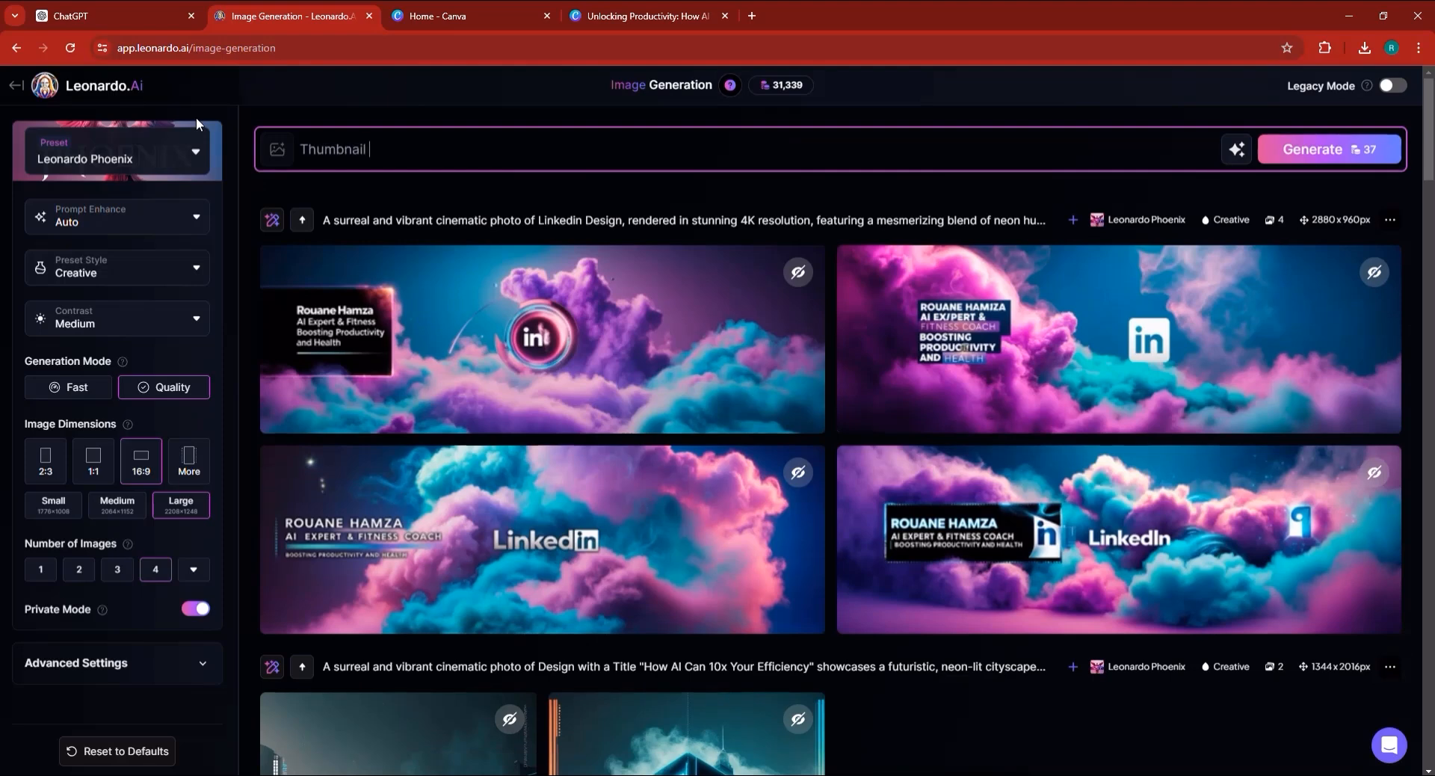
pyautogui.write('with text that says "')
pyautogui.hotkey('ctrl', 'v')
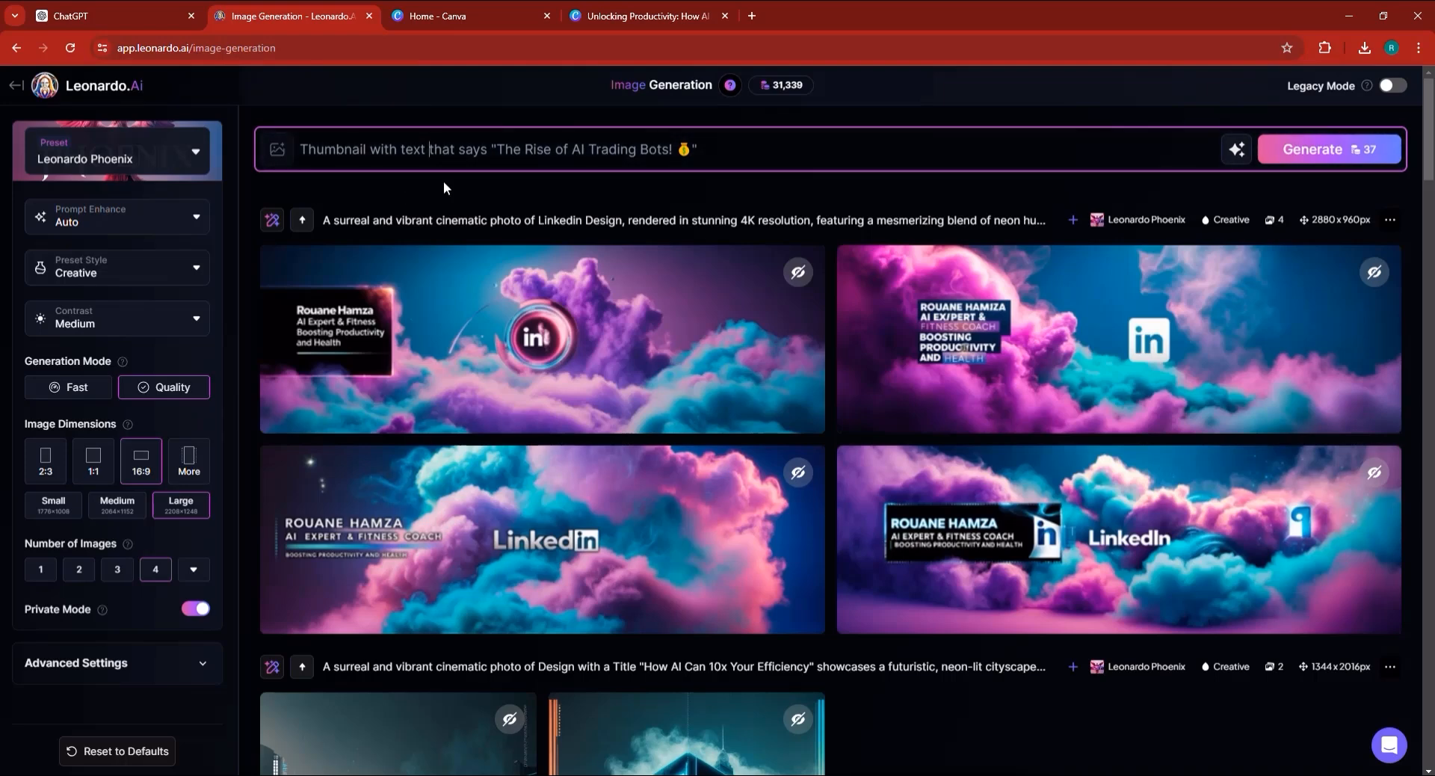
pyautogui.write('in a great font ')
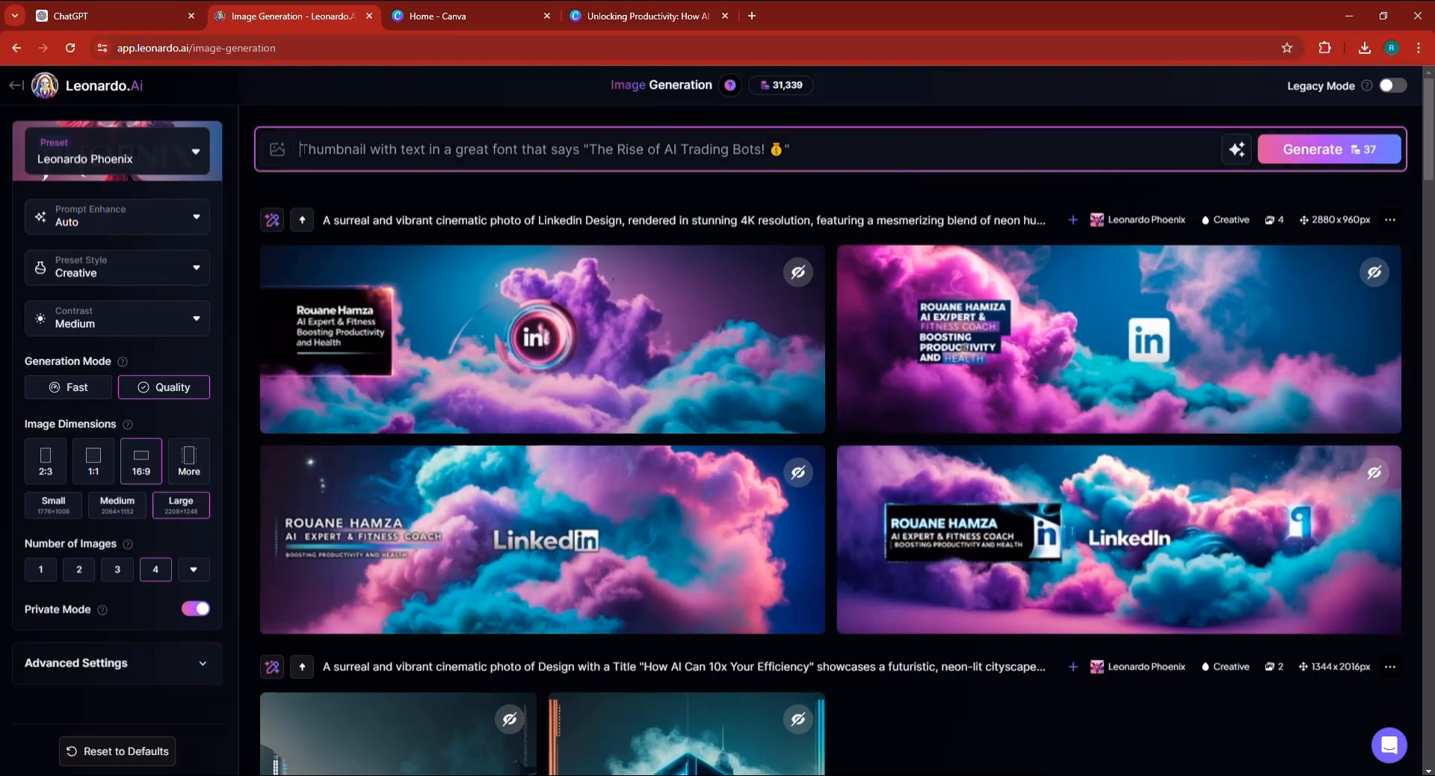
pyautogui.write('Gre')
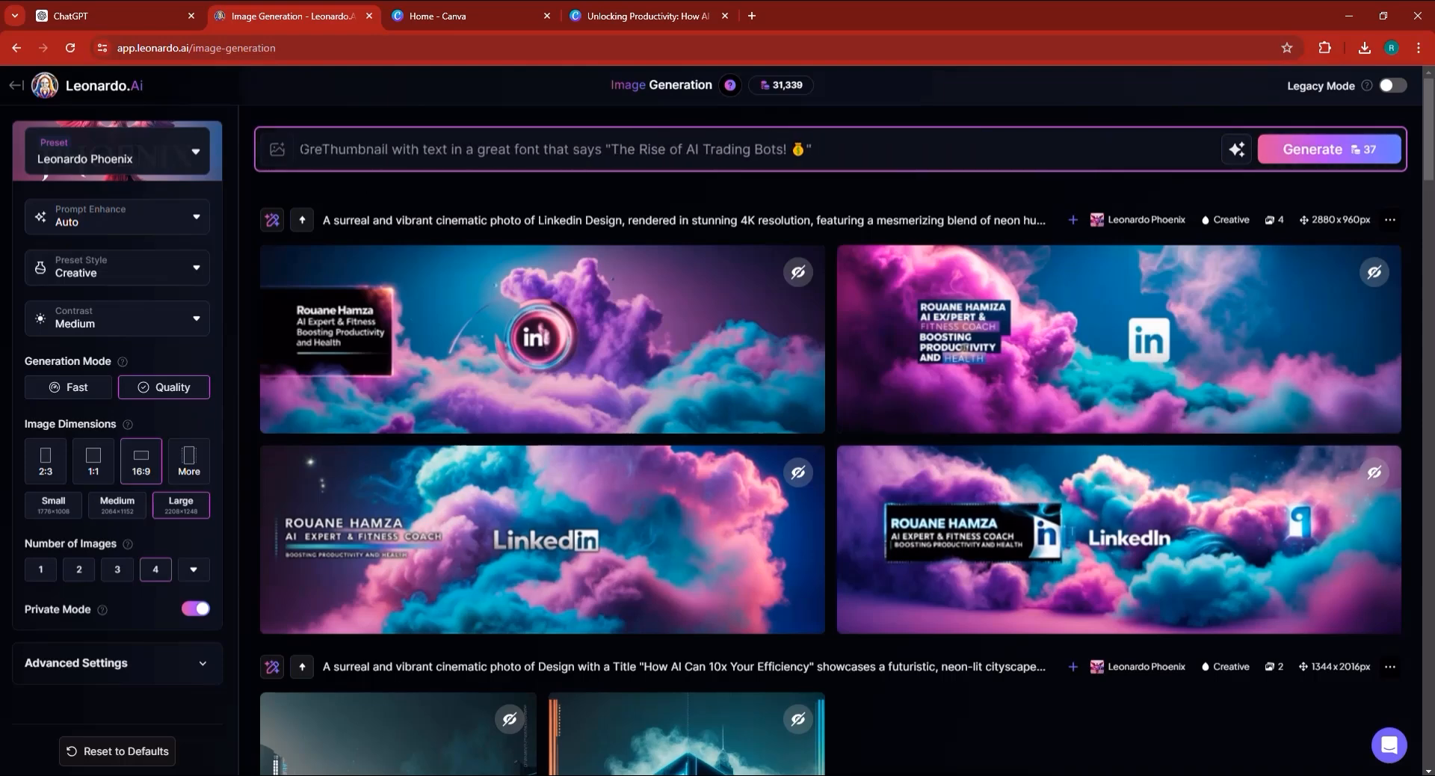
pyautogui.press('BackSpace')
pyautogui.press('BackSpace')
pyautogui.press('BackSpace')
pyautogui.write('Perfe')
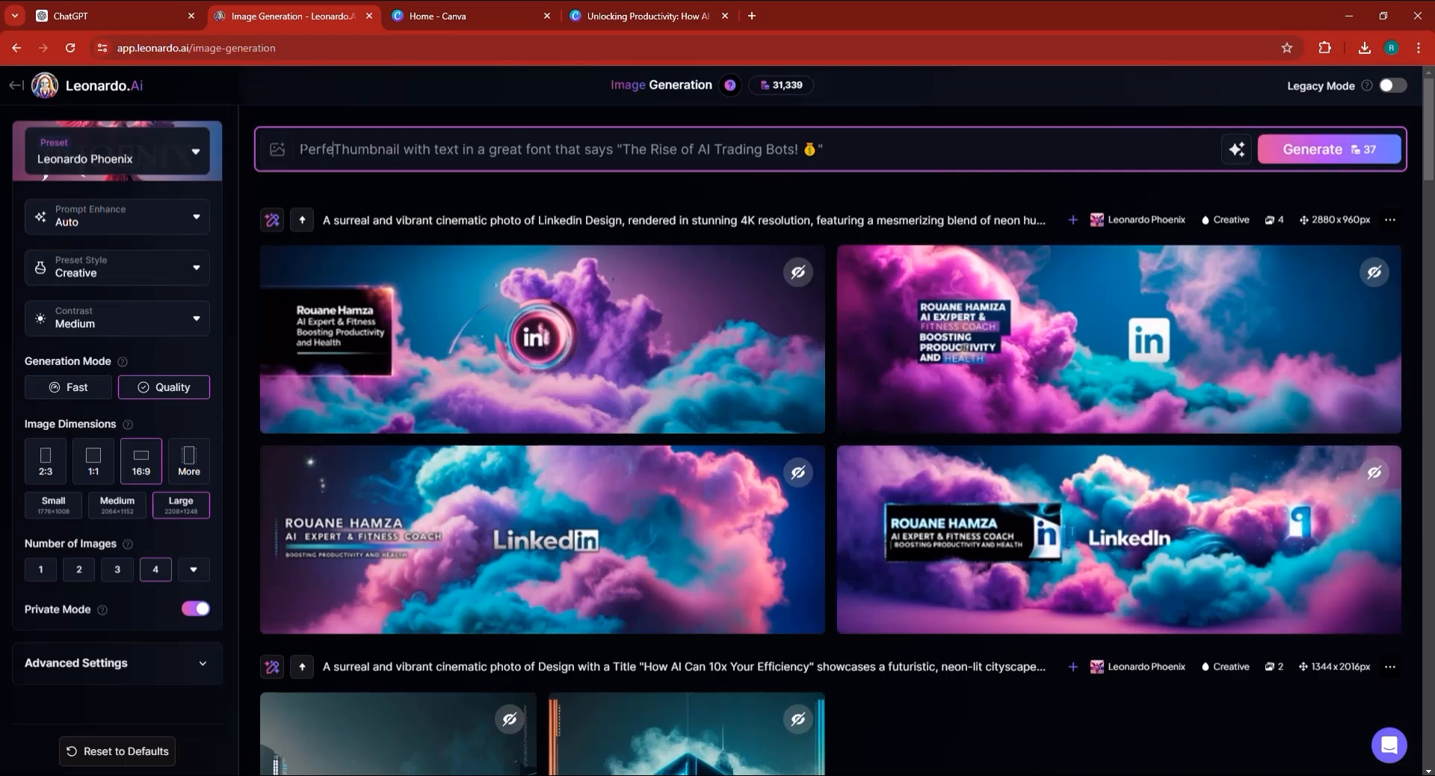
pyautogui.write('ctly designed')
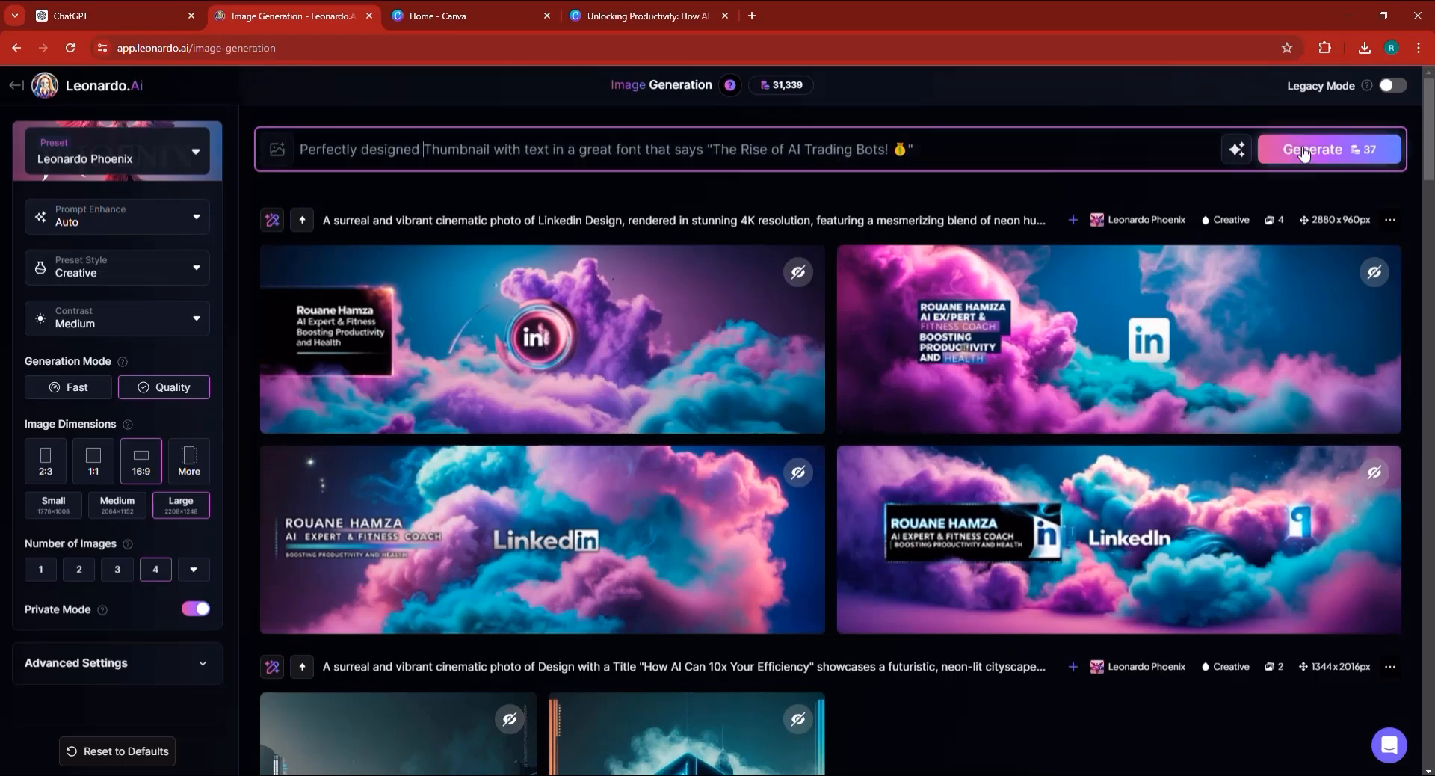
pyautogui.click(79, 569)
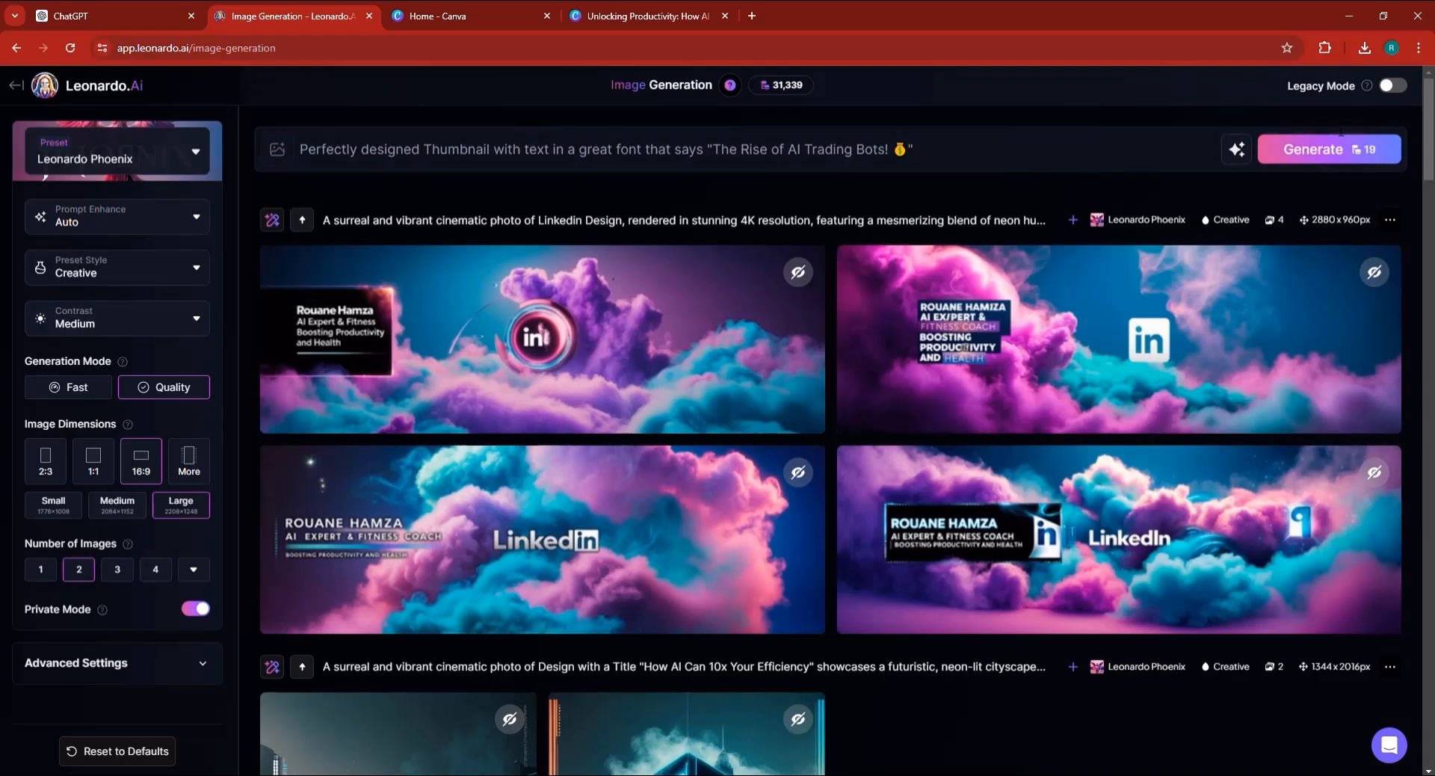
pyautogui.click(1318, 155)
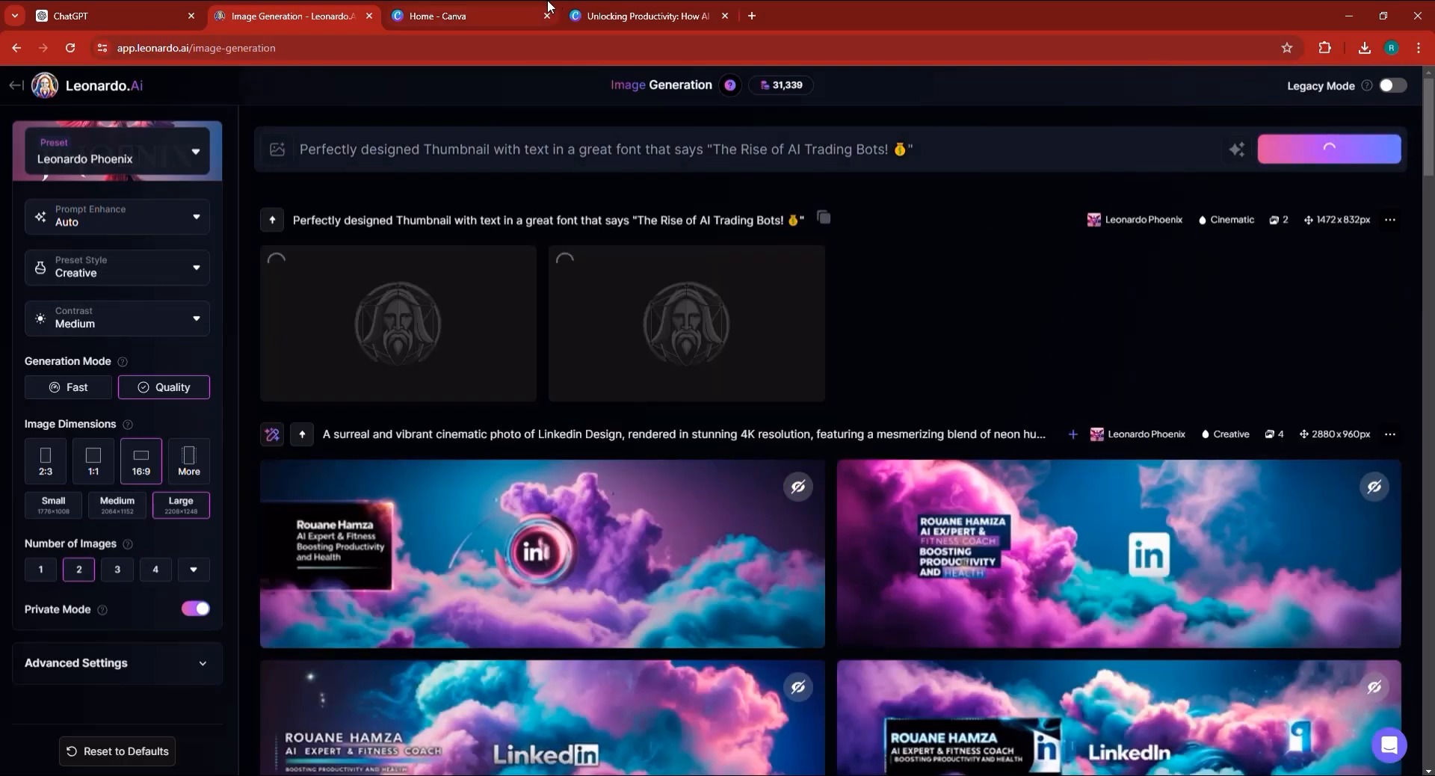
# Copy the full article heading from ChatGPT
pyautogui.click(122, 15)
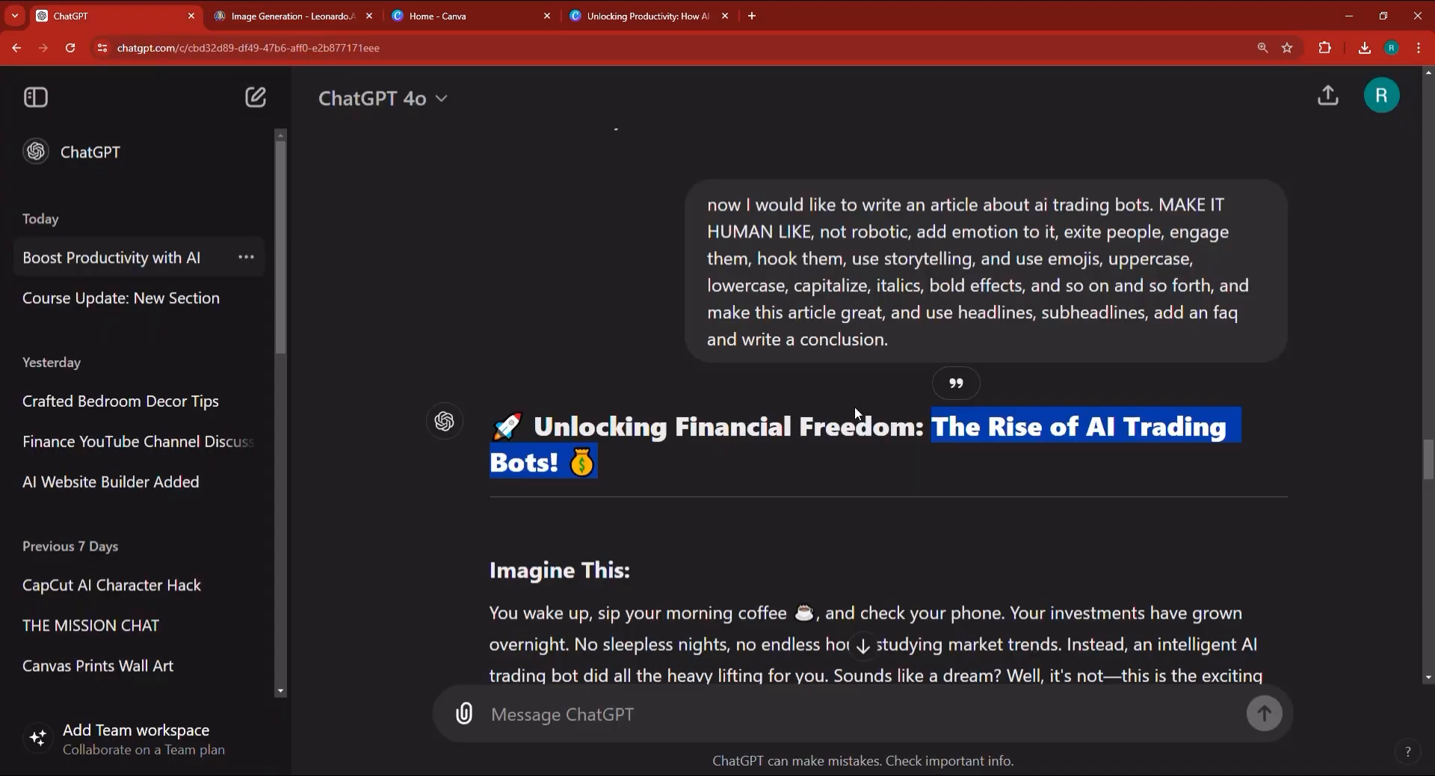
pyautogui.tripleClick(756, 438)
pyautogui.rightClick(785, 444)
pyautogui.click(785, 445)
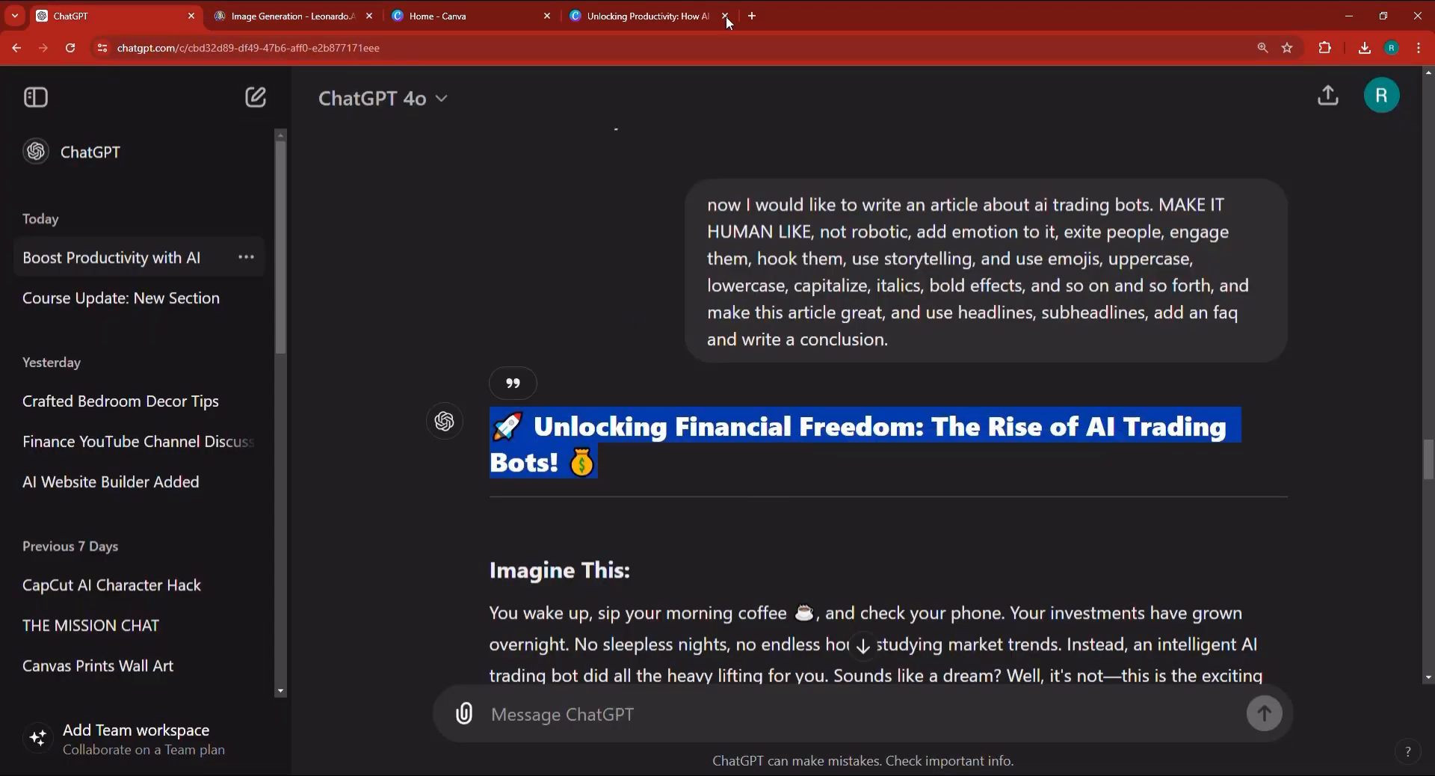
pyautogui.click(751, 16)
# Go to linkedin.com and open your own profile
pyautogui.write('linkedin.com')
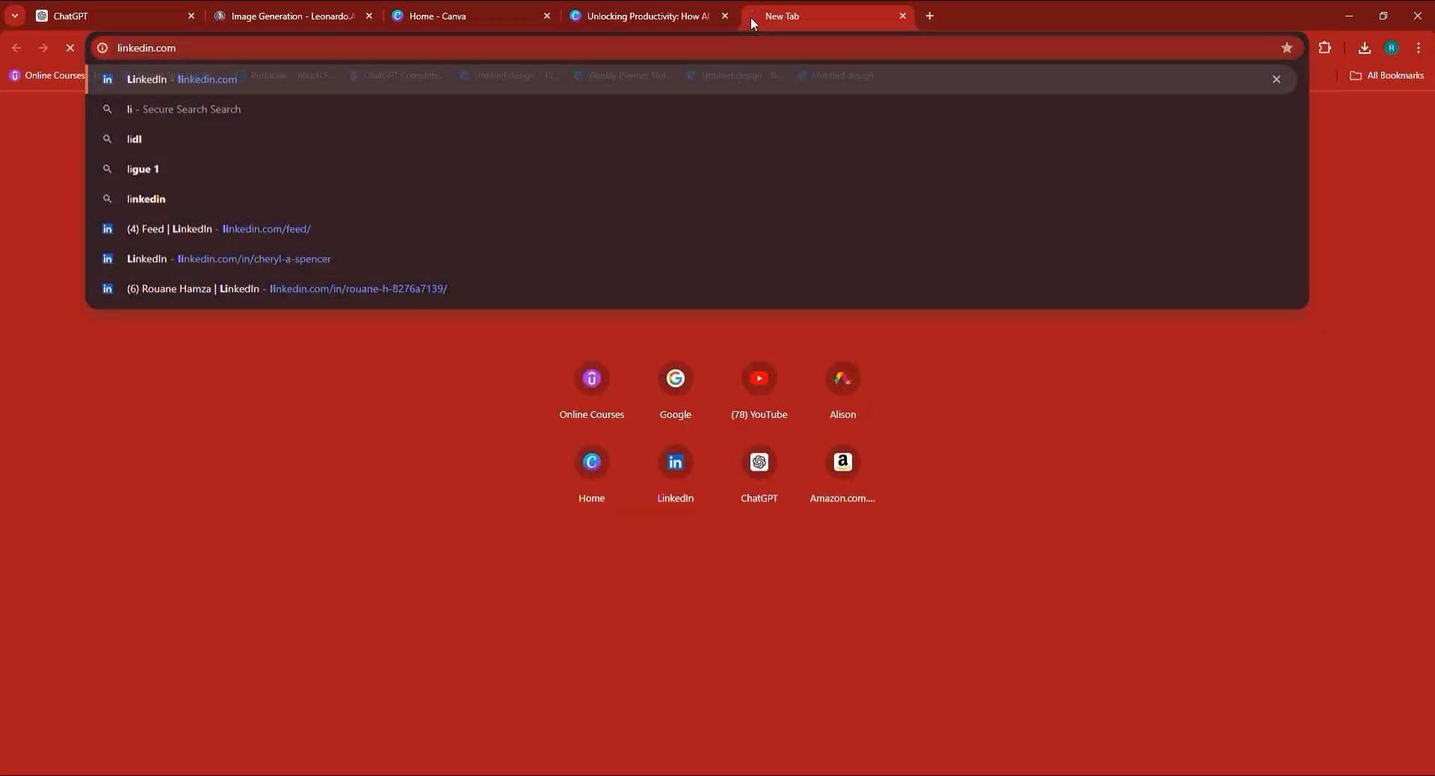
pyautogui.press('Return')
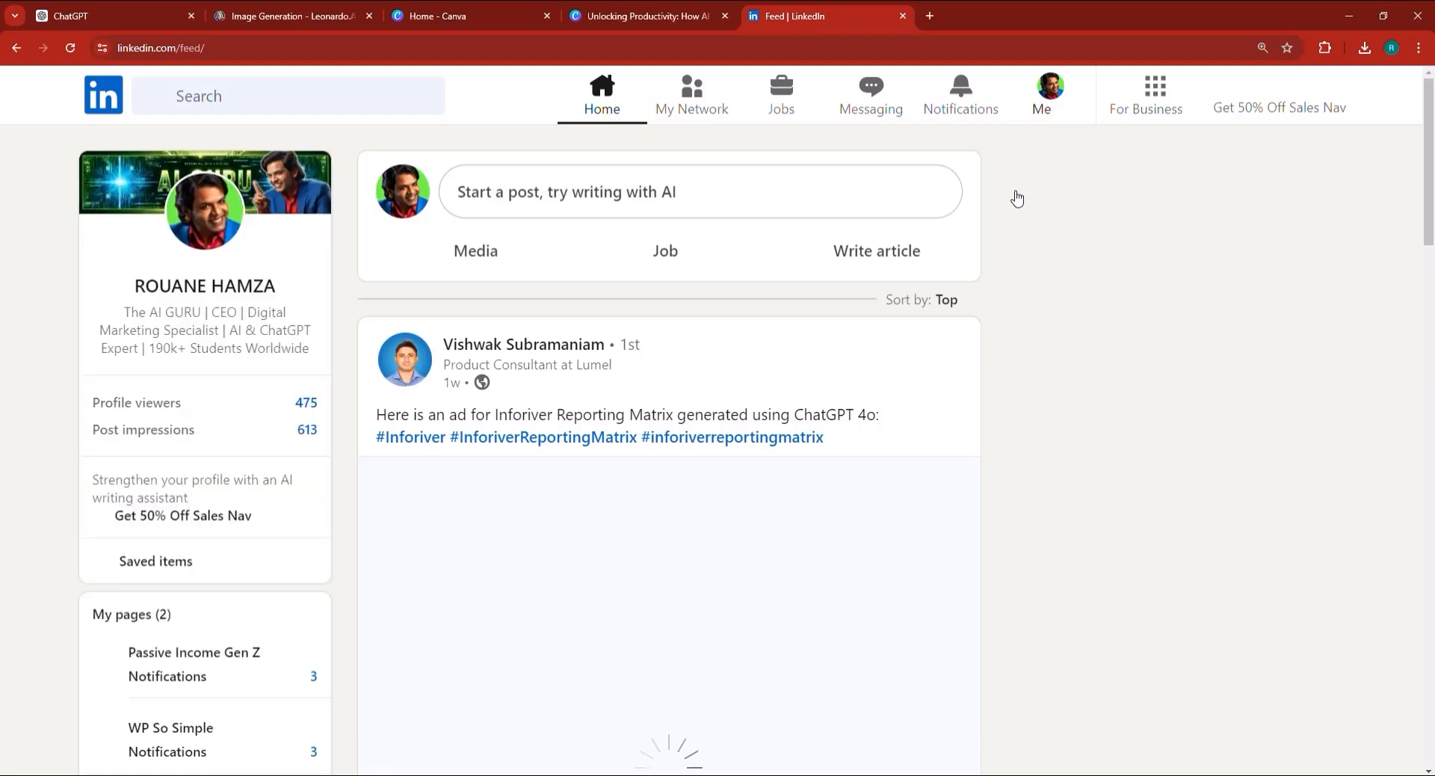
pyautogui.click(1050, 111)
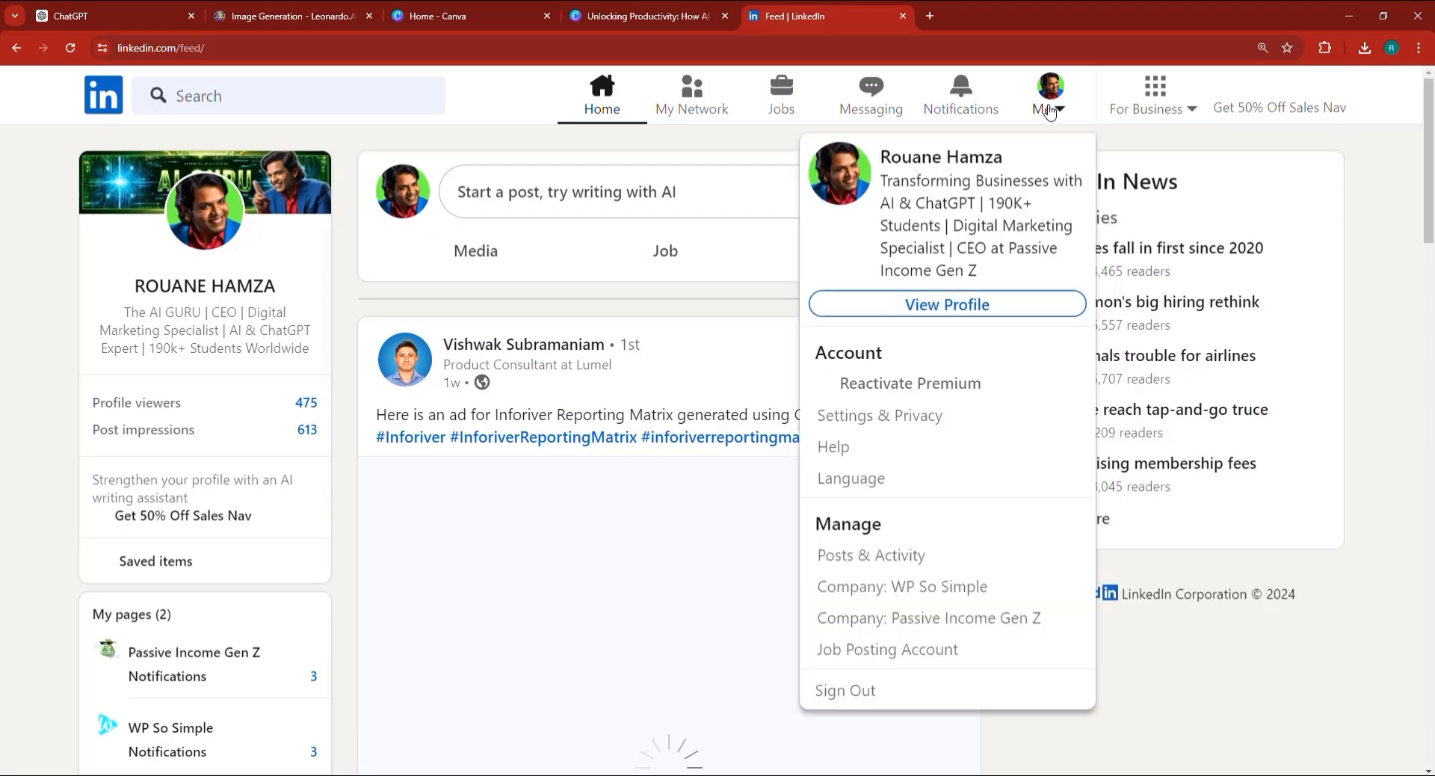
pyautogui.click(1009, 205)
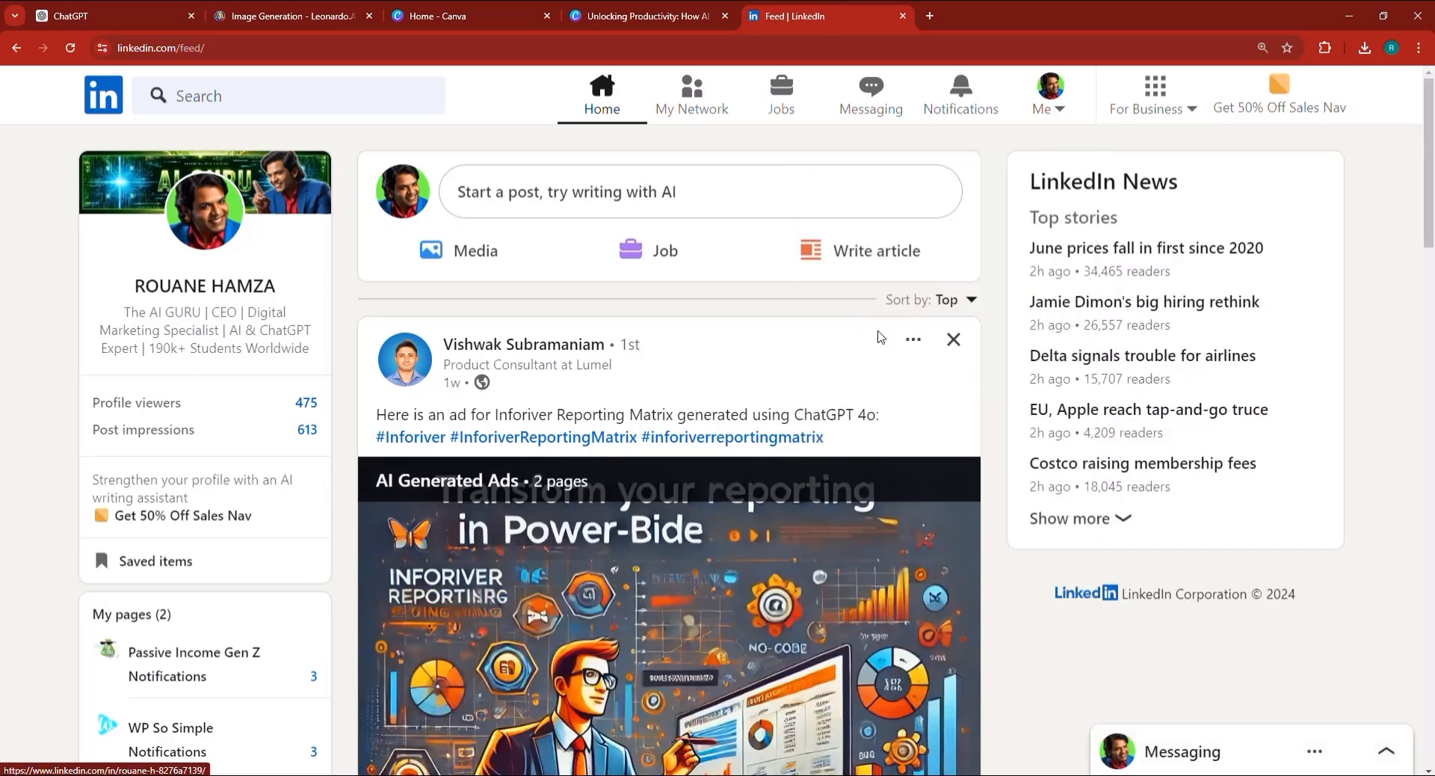
# Open the Passive Income Gen Z newsletter from Featured and start a new edition
pyautogui.scroll(-1, 847, 336)
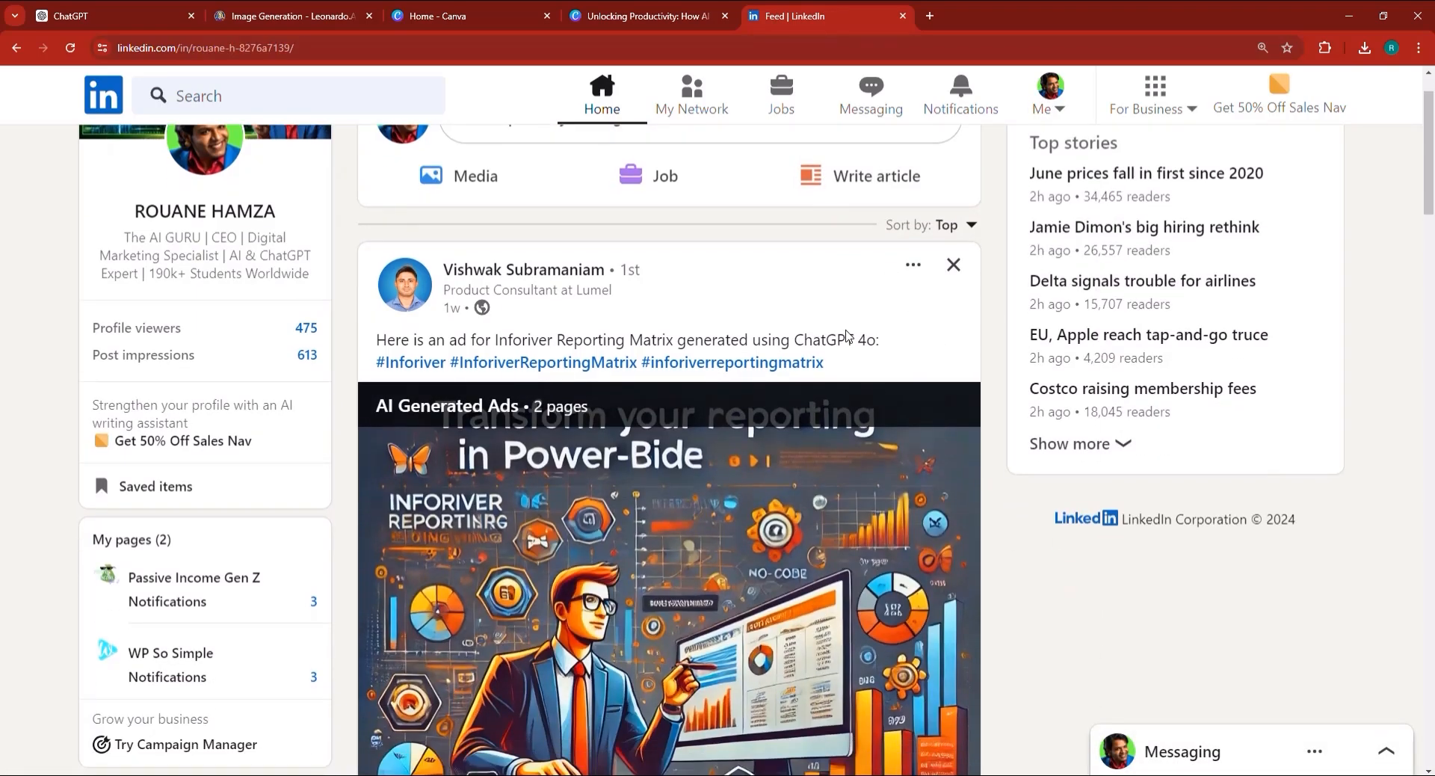
pyautogui.scroll(-6, 847, 340)
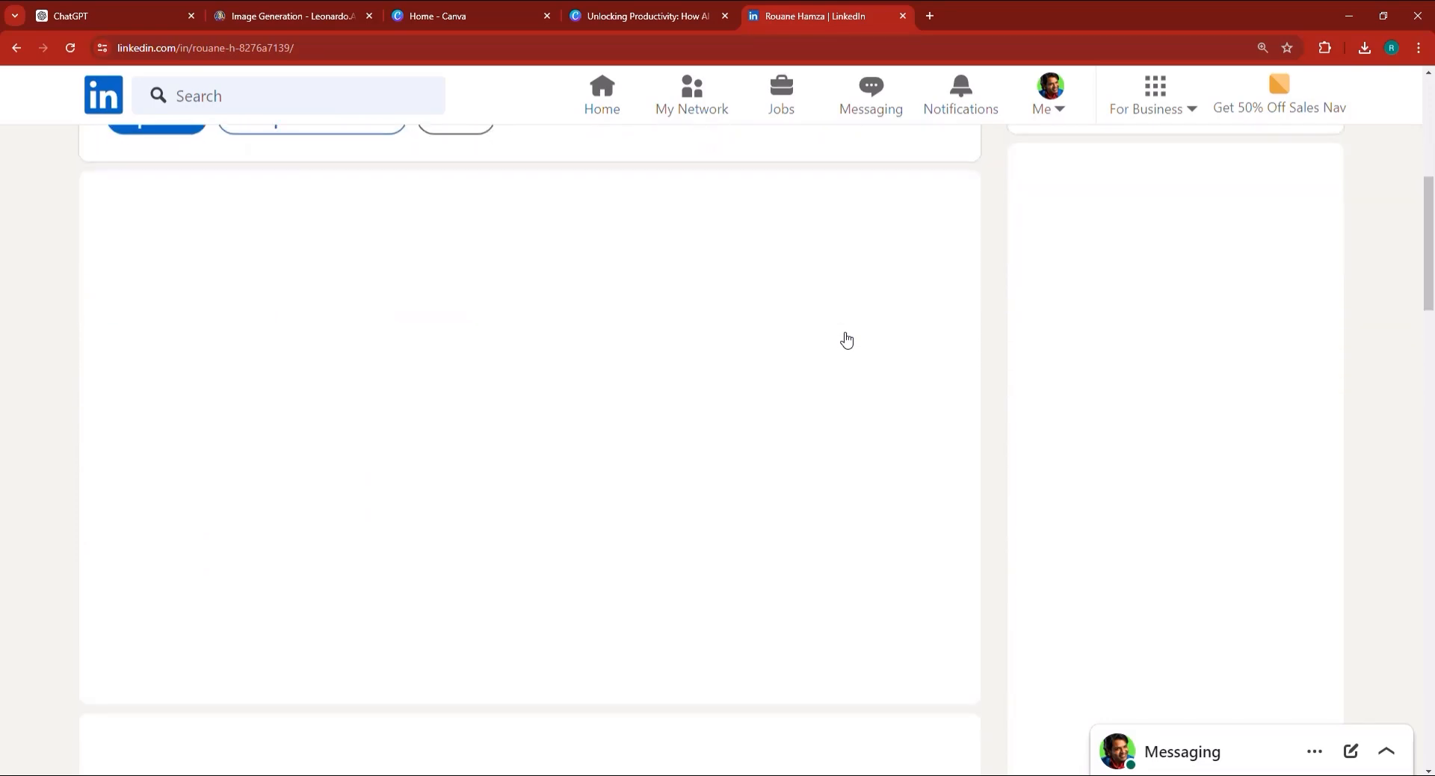
pyautogui.scroll(-15, 734, 394)
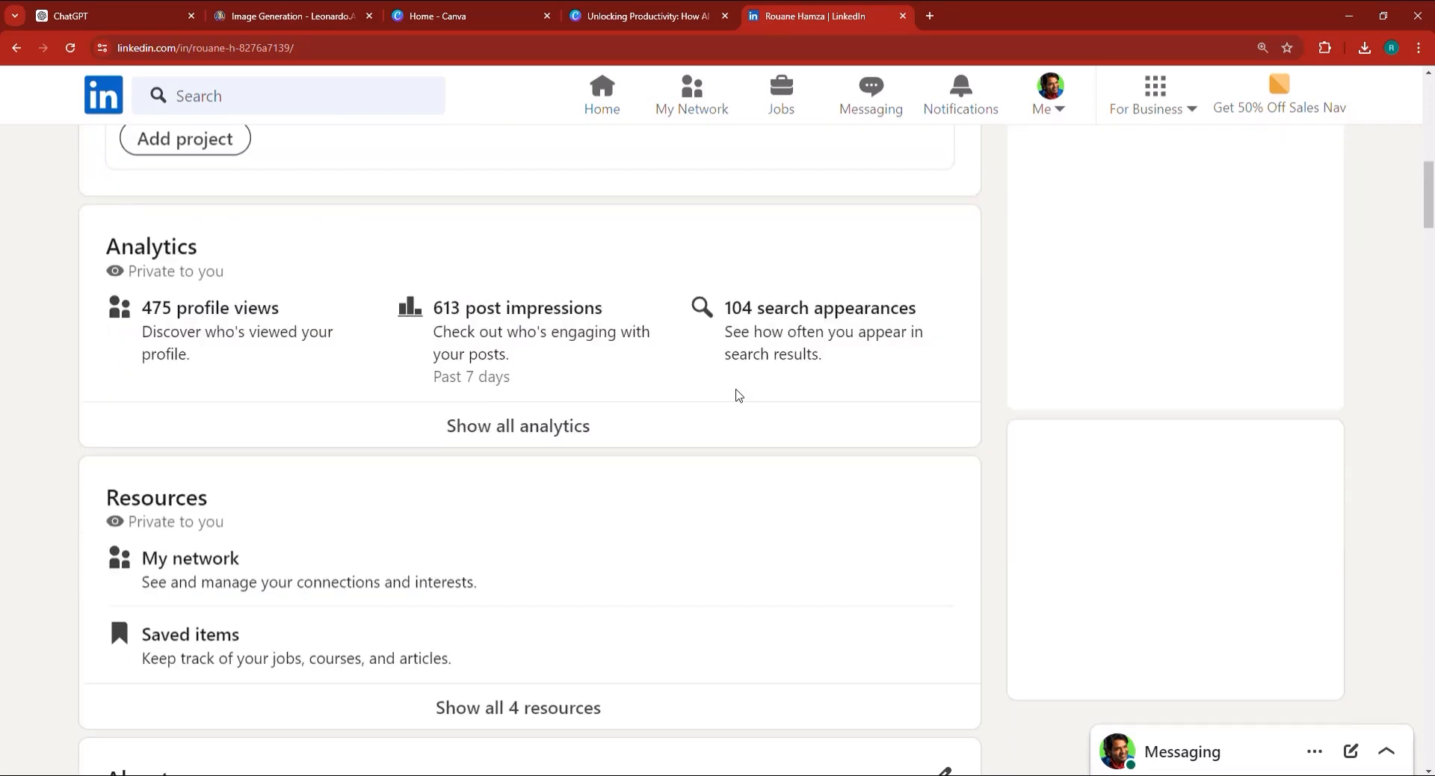
pyautogui.scroll(-5, 731, 401)
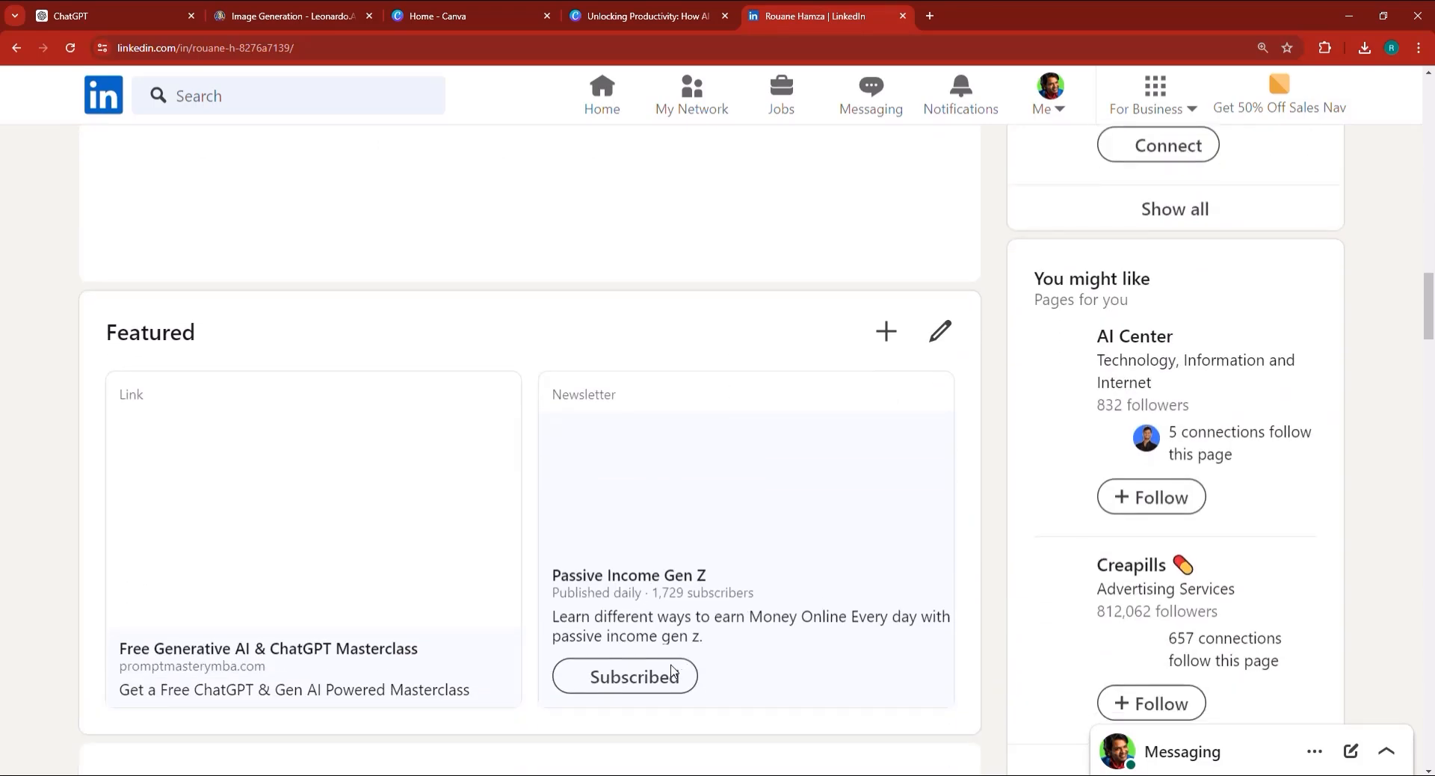
pyautogui.scroll(-4, 648, 584)
pyautogui.scroll(1, 703, 434)
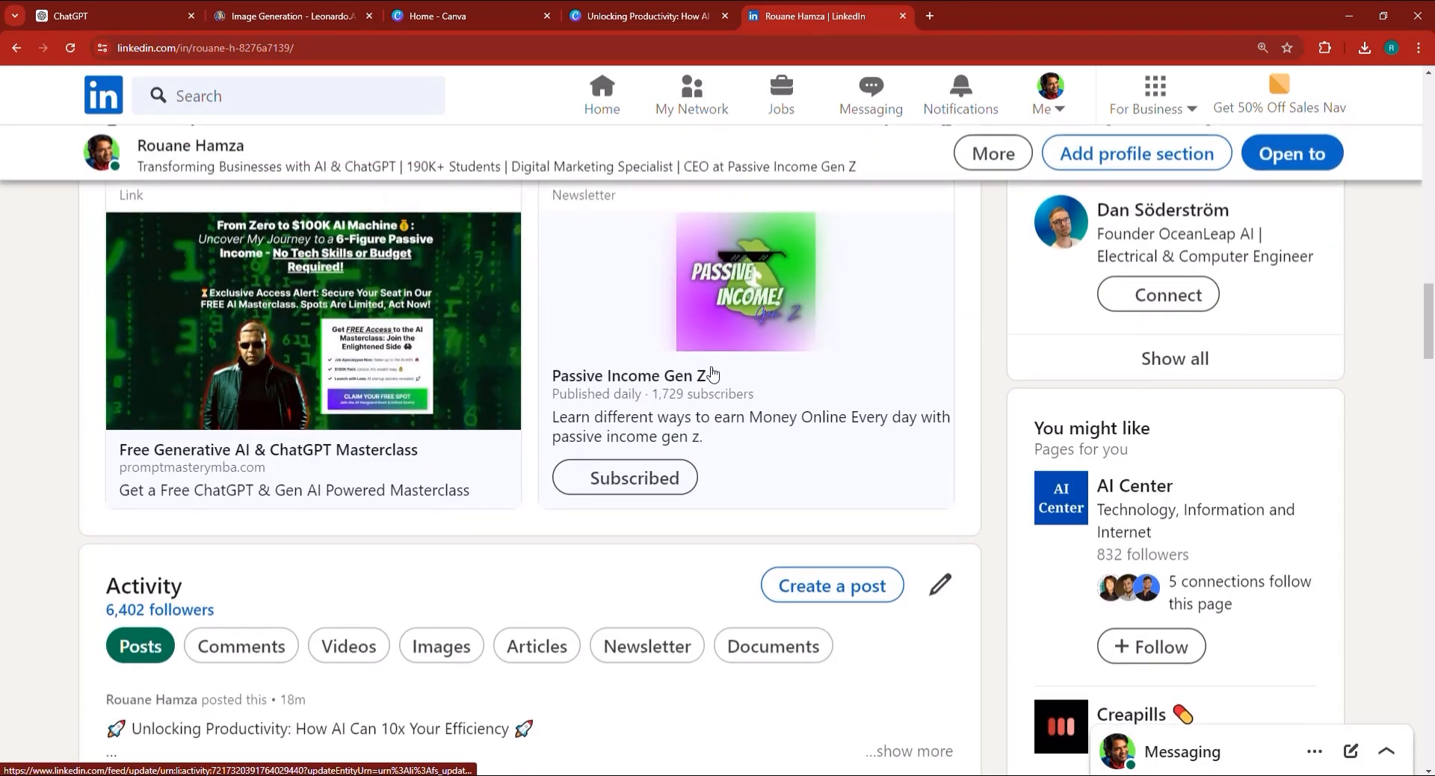
pyautogui.click(671, 376)
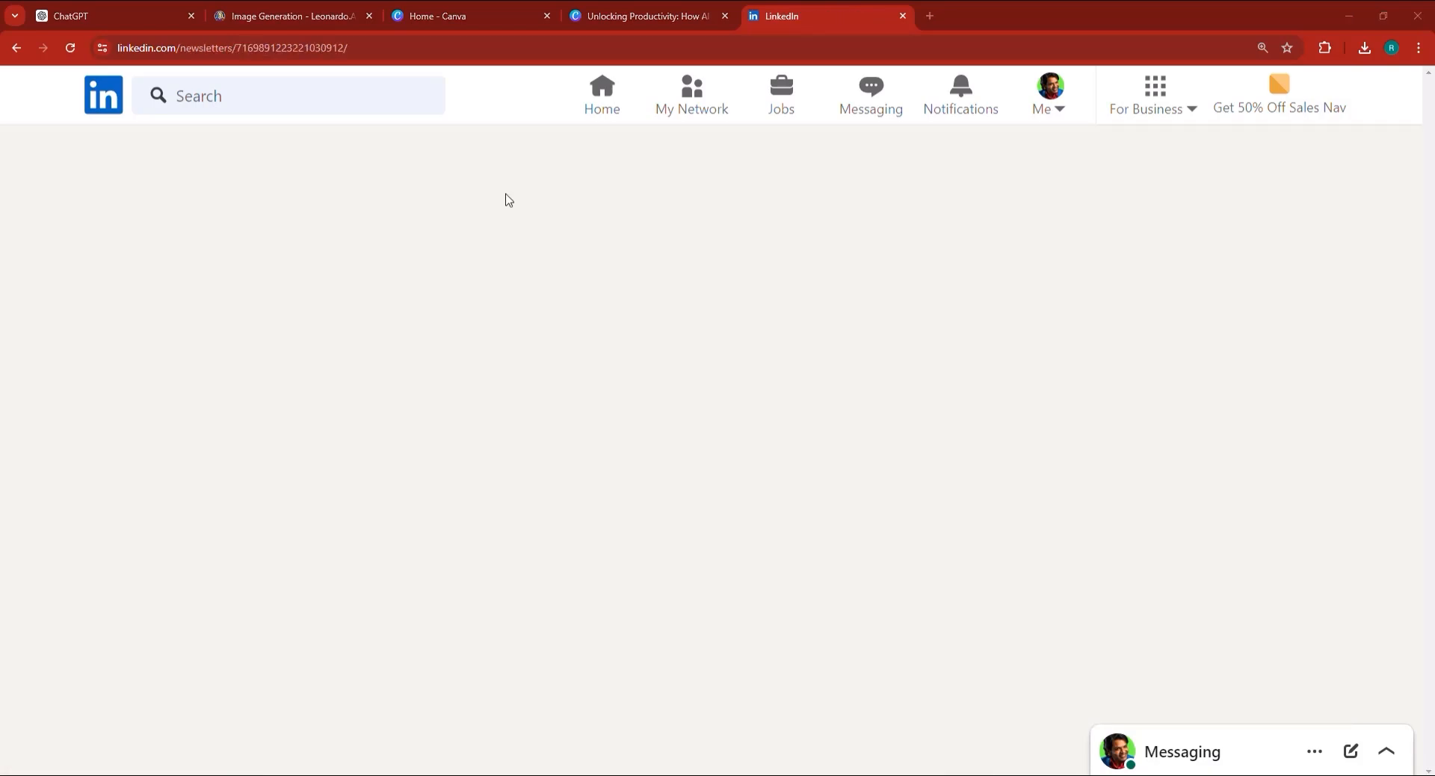
pyautogui.scroll(-3, 598, 359)
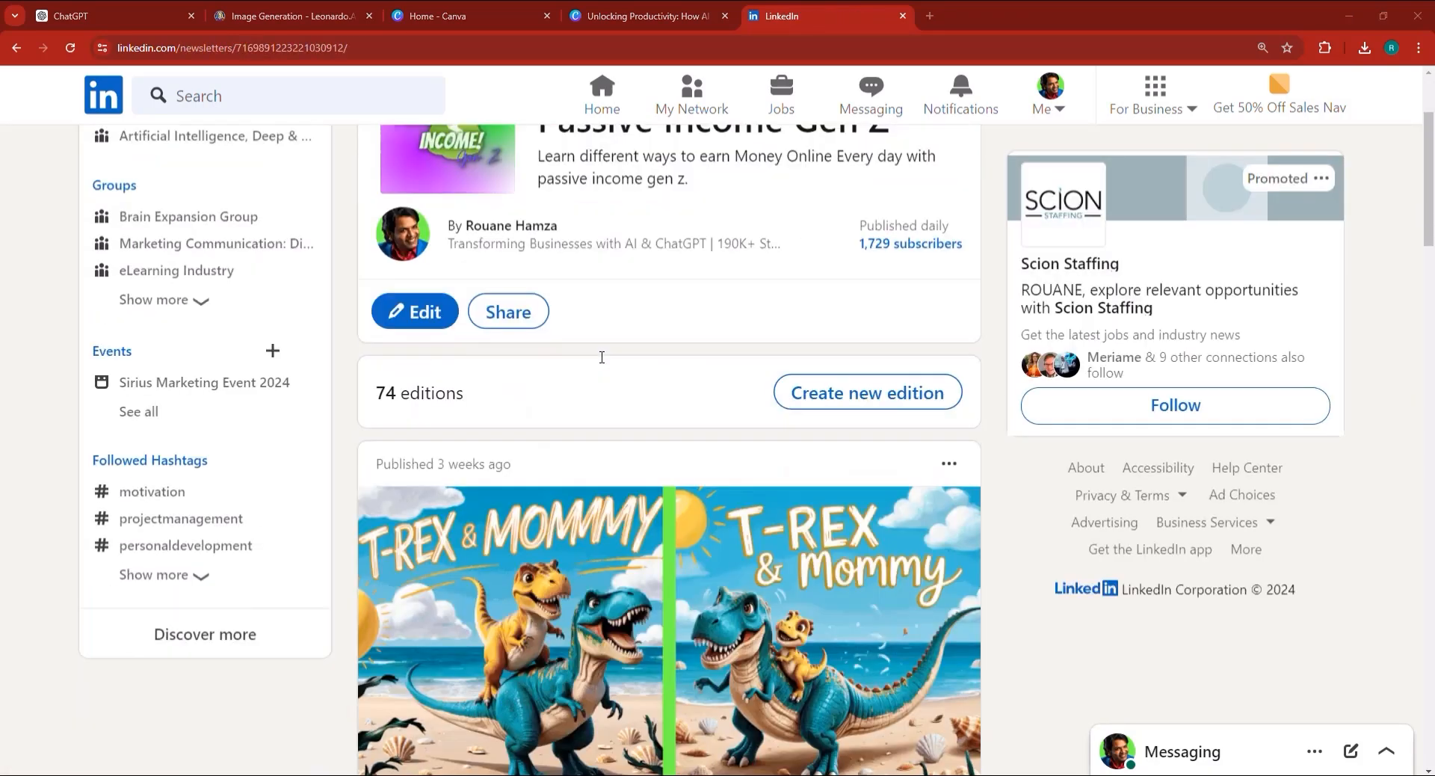
pyautogui.click(868, 349)
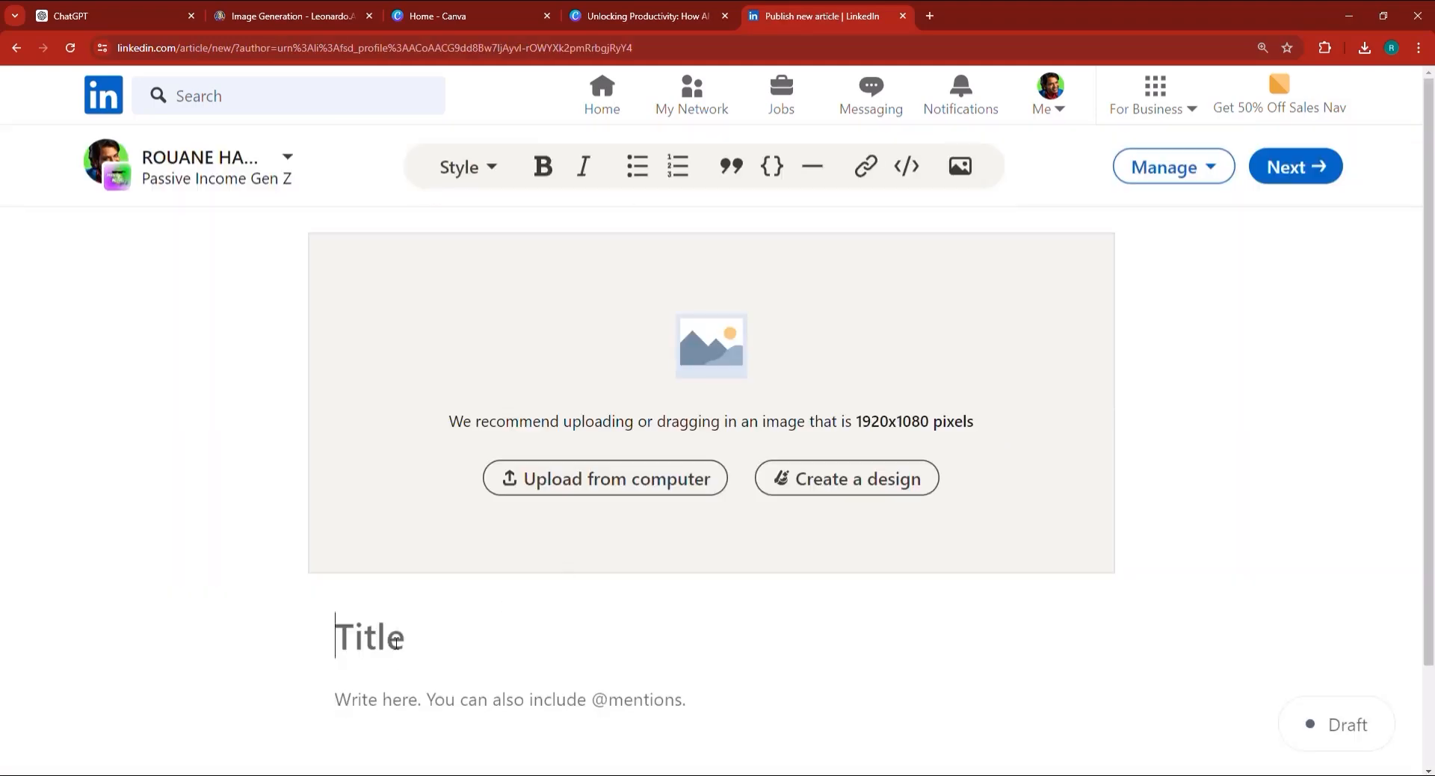
# Paste 'Unlocking Financial Freedom: The Rise of AI Trading Bots!' as the newsletter article title
pyautogui.hotkey('ctrl', 'v')
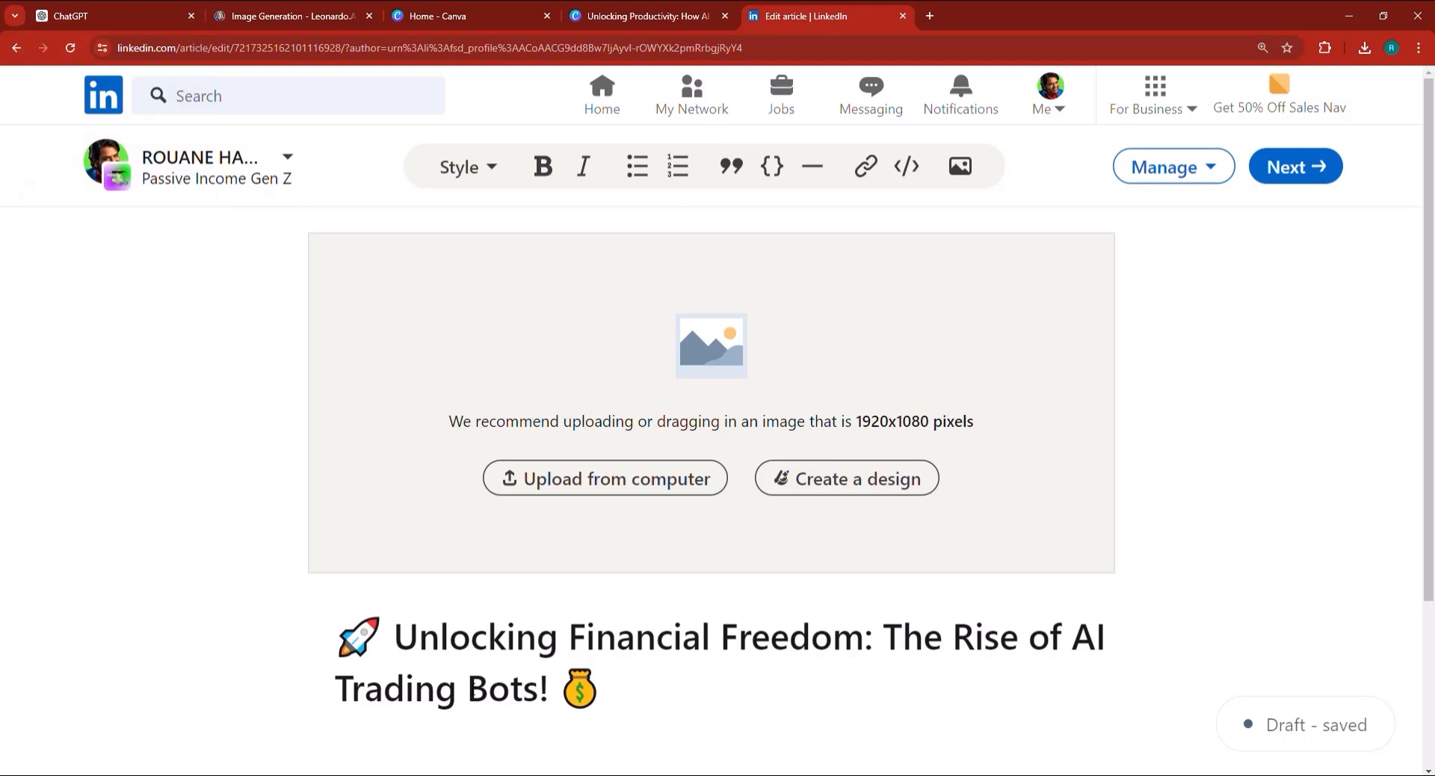
pyautogui.hotkey('ctrl', 'shift', 'i')
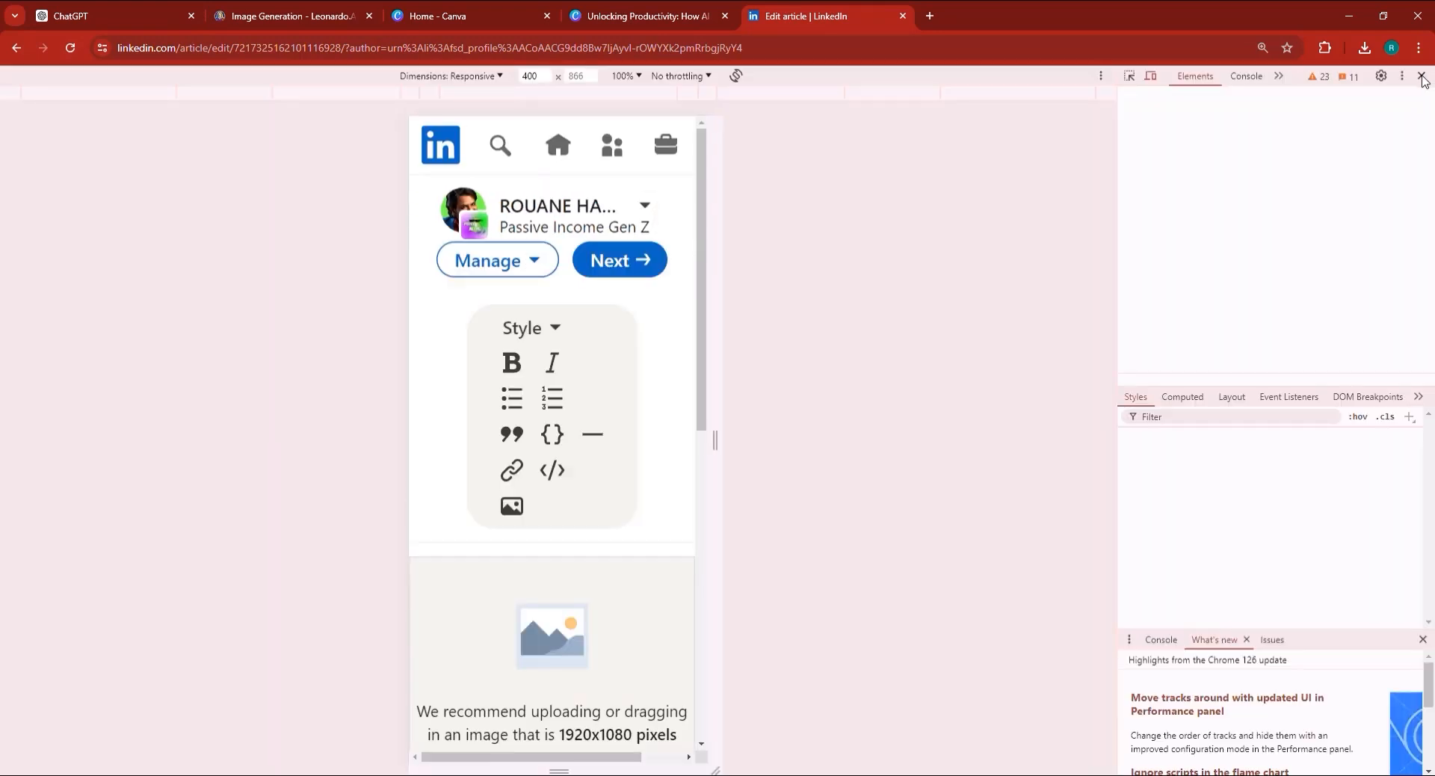
pyautogui.click(1423, 77)
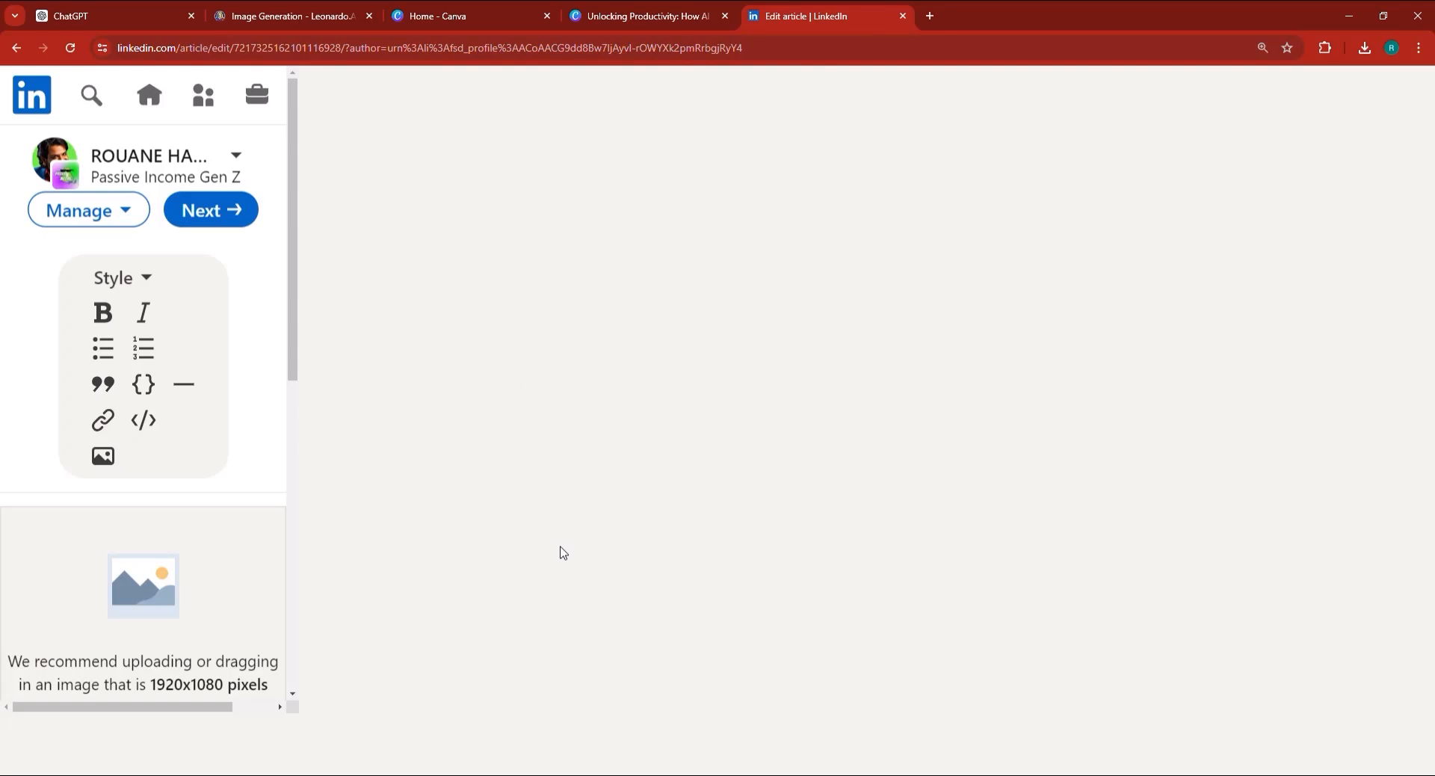
pyautogui.click(113, 15)
# Copy ChatGPT's article body from 'Imagine This:' through its closing line
pyautogui.scroll(-4, 543, 375)
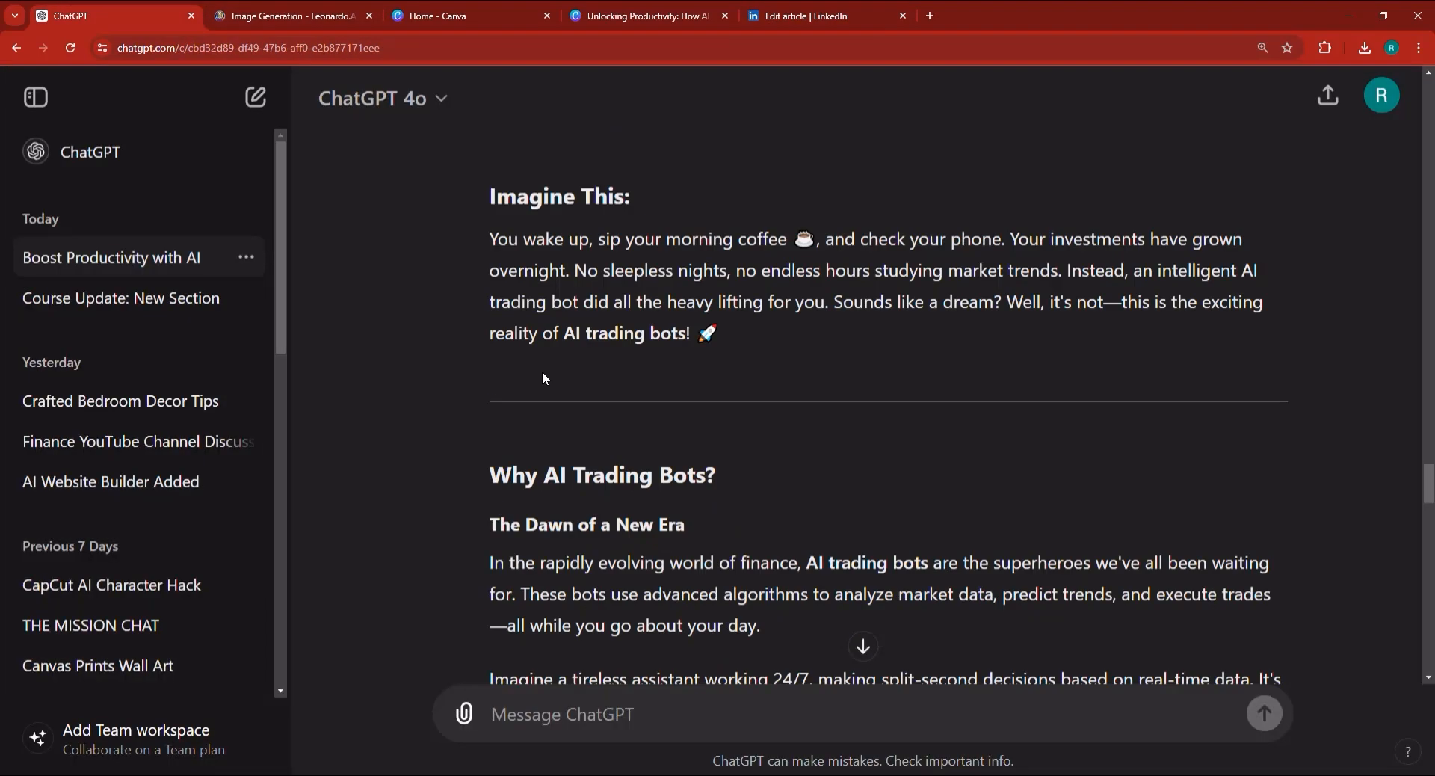
pyautogui.scroll(1, 525, 230)
pyautogui.moveTo(492, 272); pyautogui.dragTo(910, 553)
pyautogui.rightClick(904, 518)
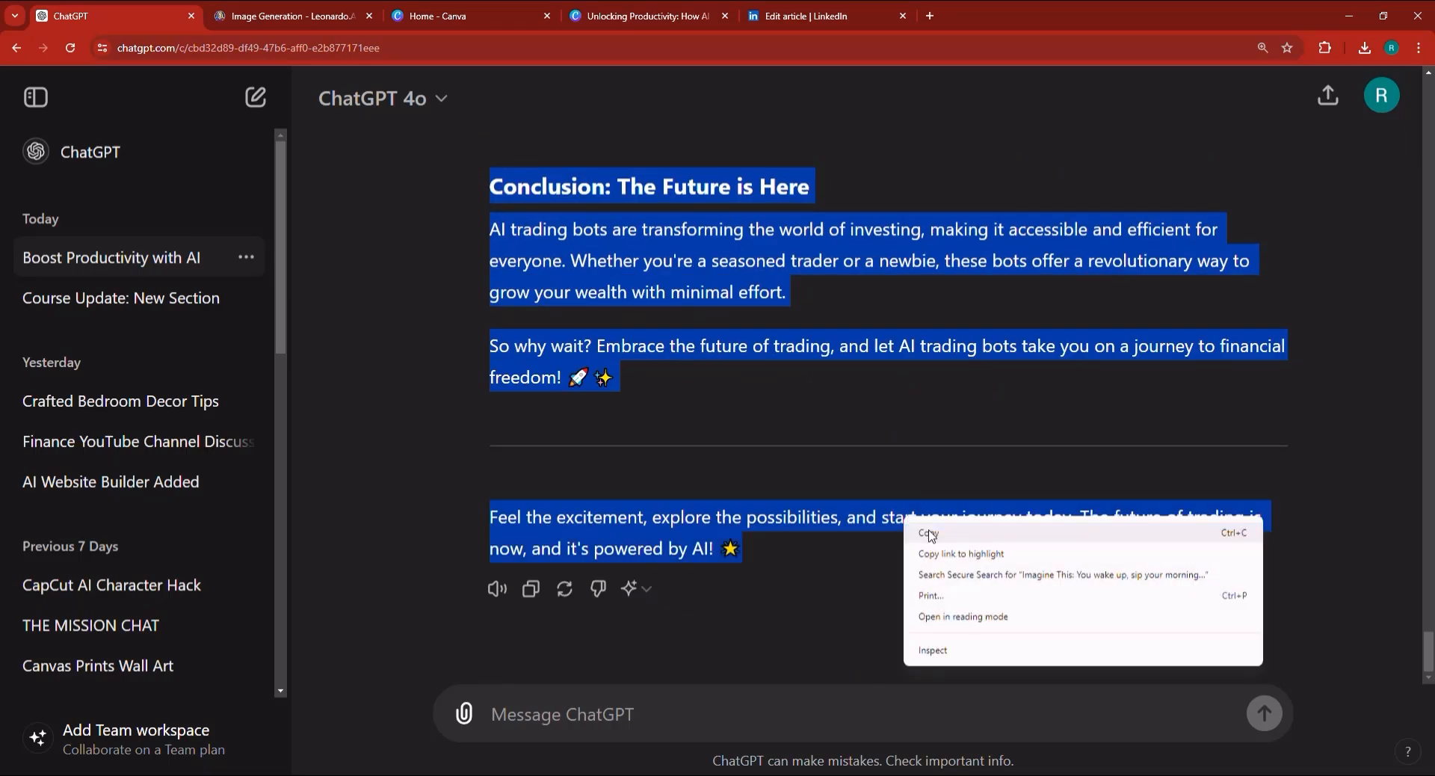
pyautogui.click(921, 535)
pyautogui.click(823, 16)
# Paste the copied AI trading bots text into the LinkedIn body under the title, removing the extra blank line
pyautogui.scroll(-3, 566, 486)
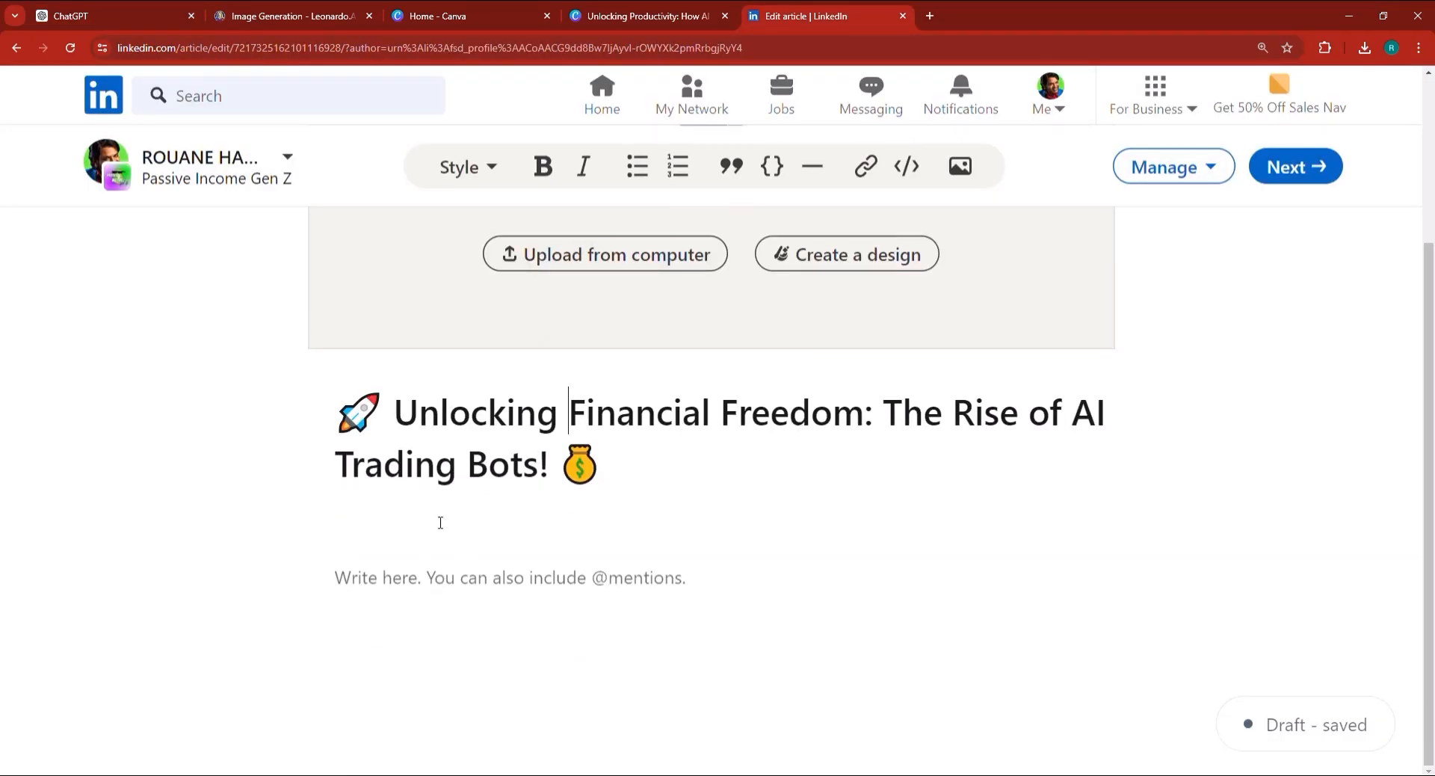
pyautogui.click(439, 519)
pyautogui.press('BackSpace')
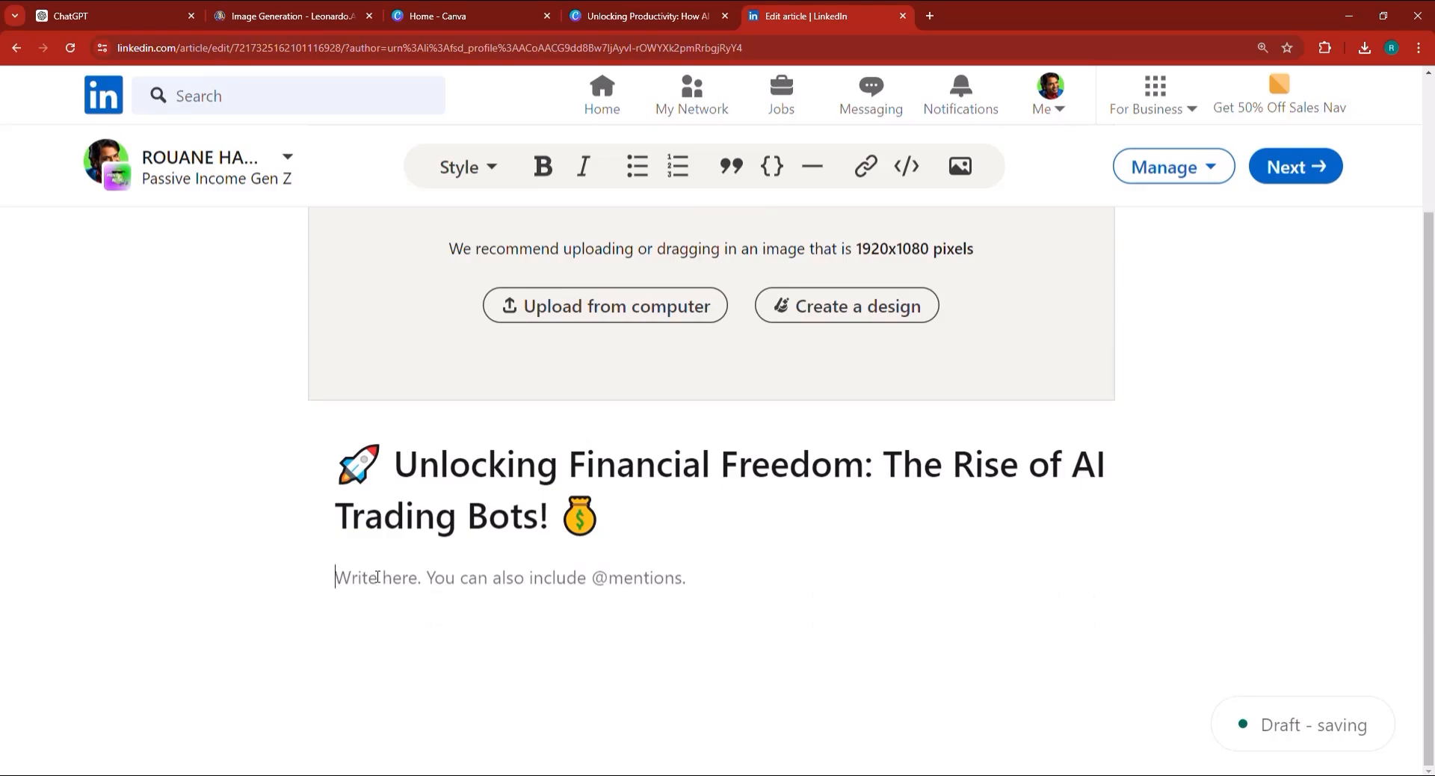
pyautogui.hotkey('ctrl', 'v')
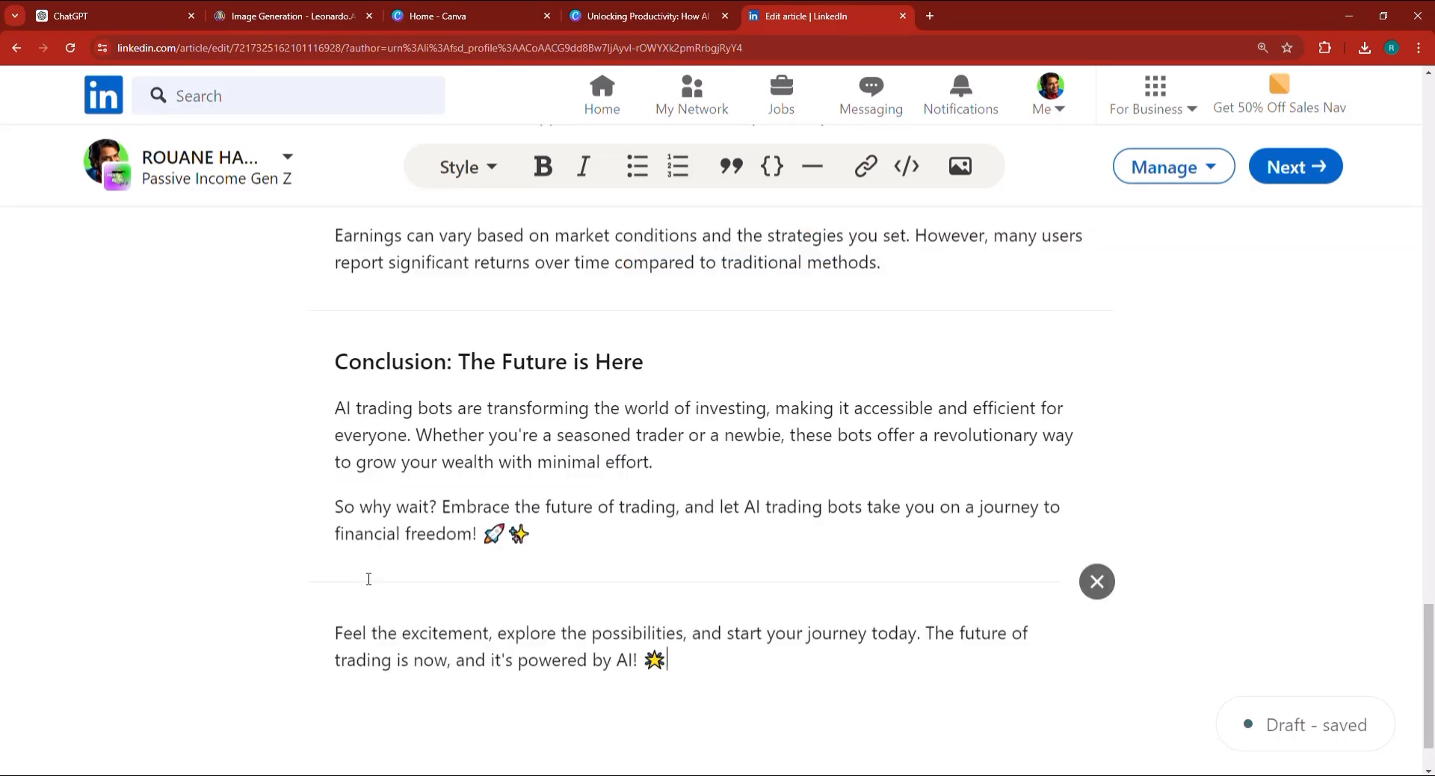
pyautogui.scroll(10, 371, 577)
pyautogui.scroll(10, 464, 519)
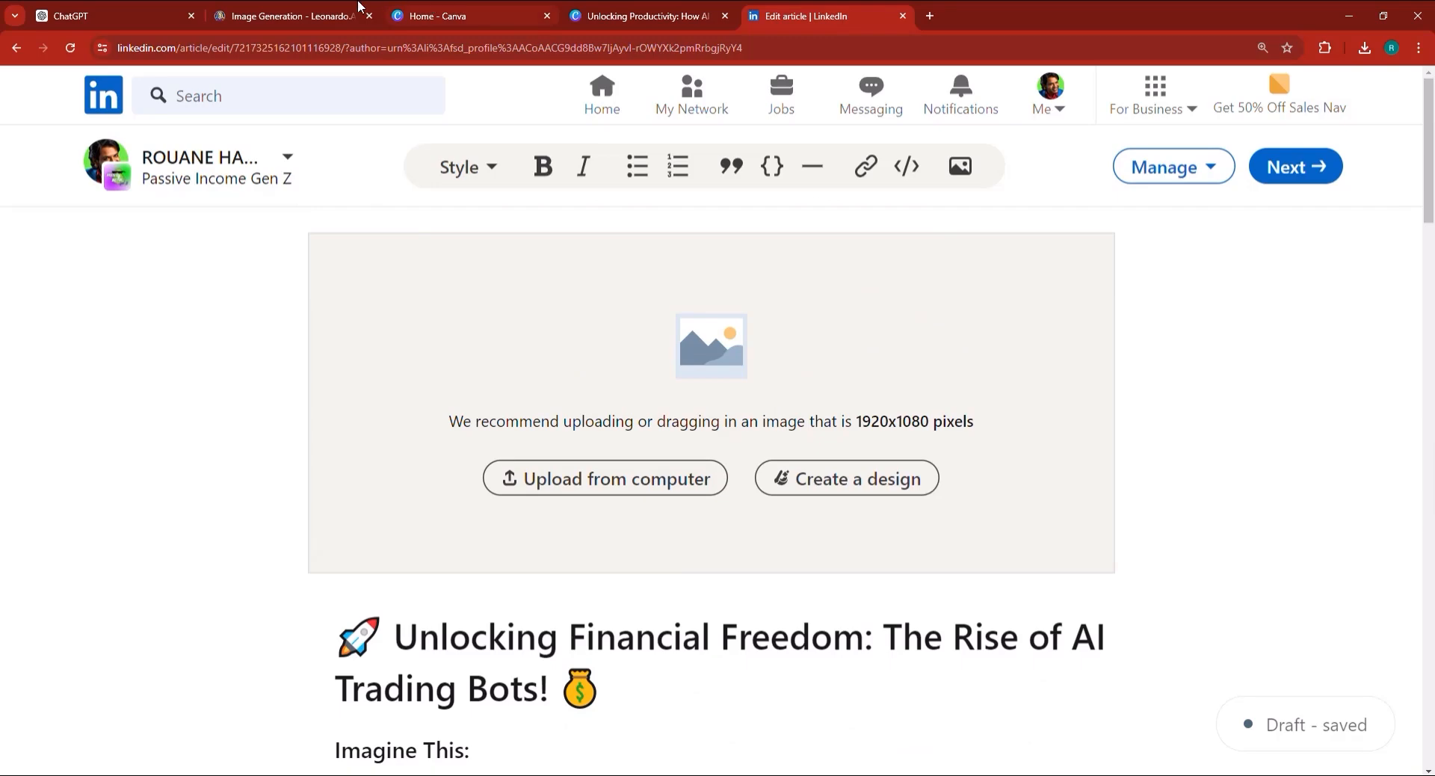
# Preview the first robot thumbnail full size in Leonardo.Ai
pyautogui.click(329, 16)
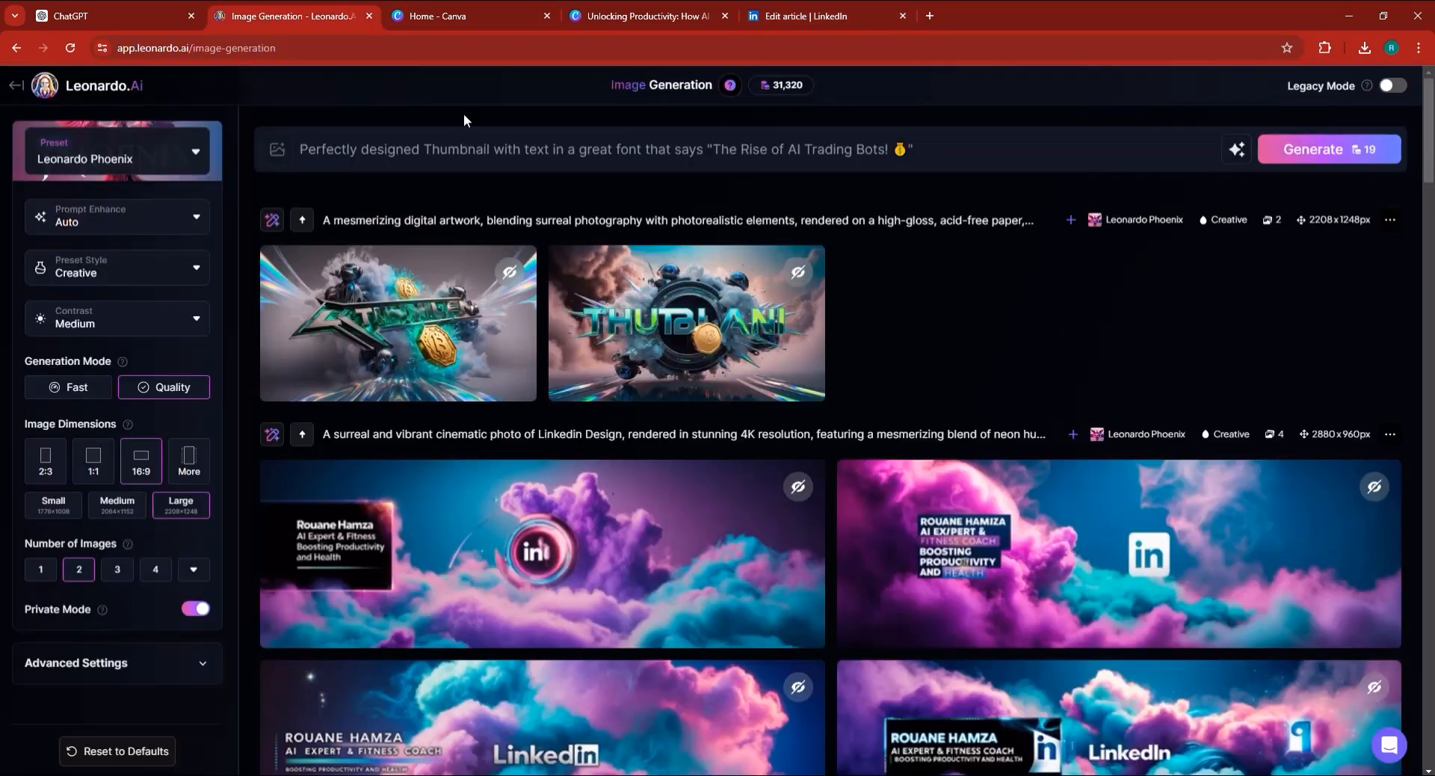
pyautogui.click(432, 333)
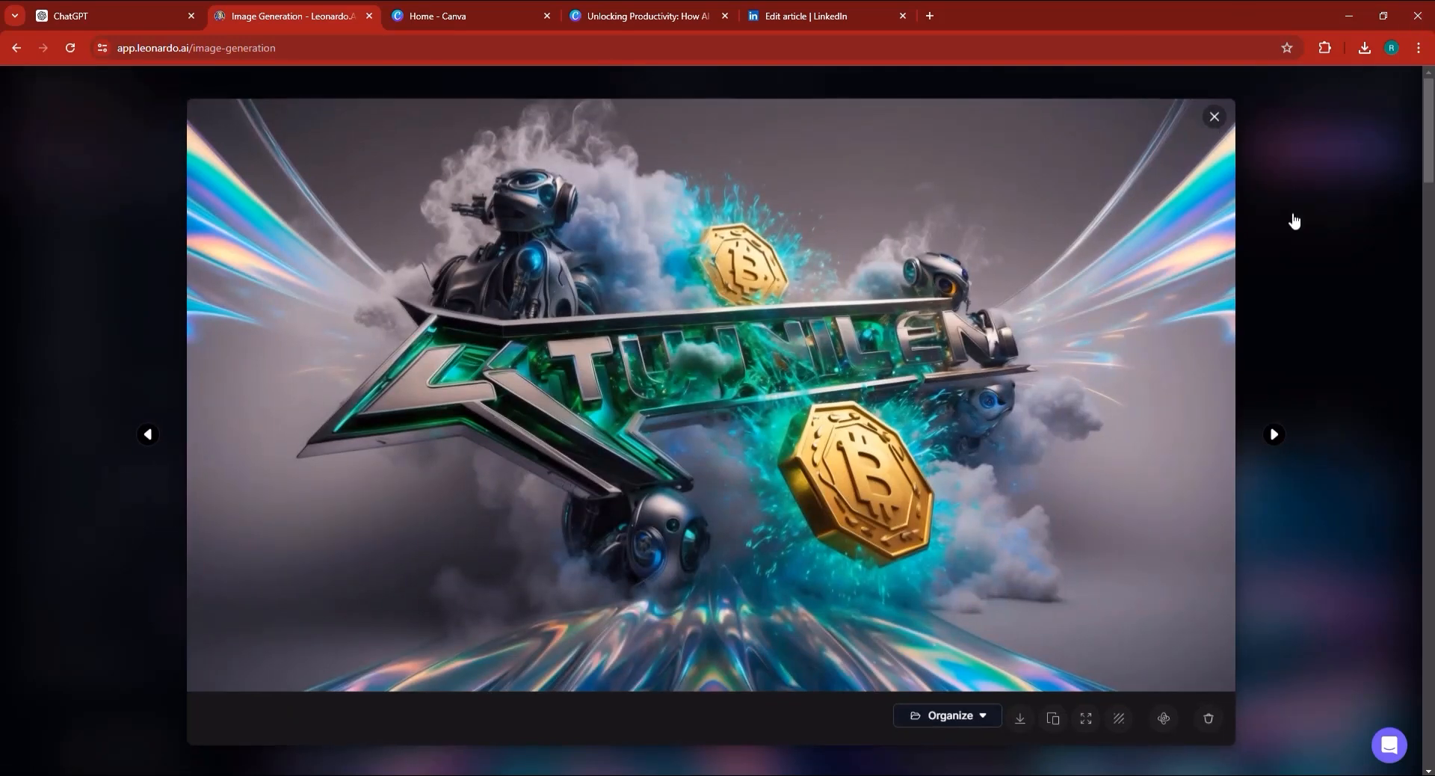
pyautogui.press('Escape')
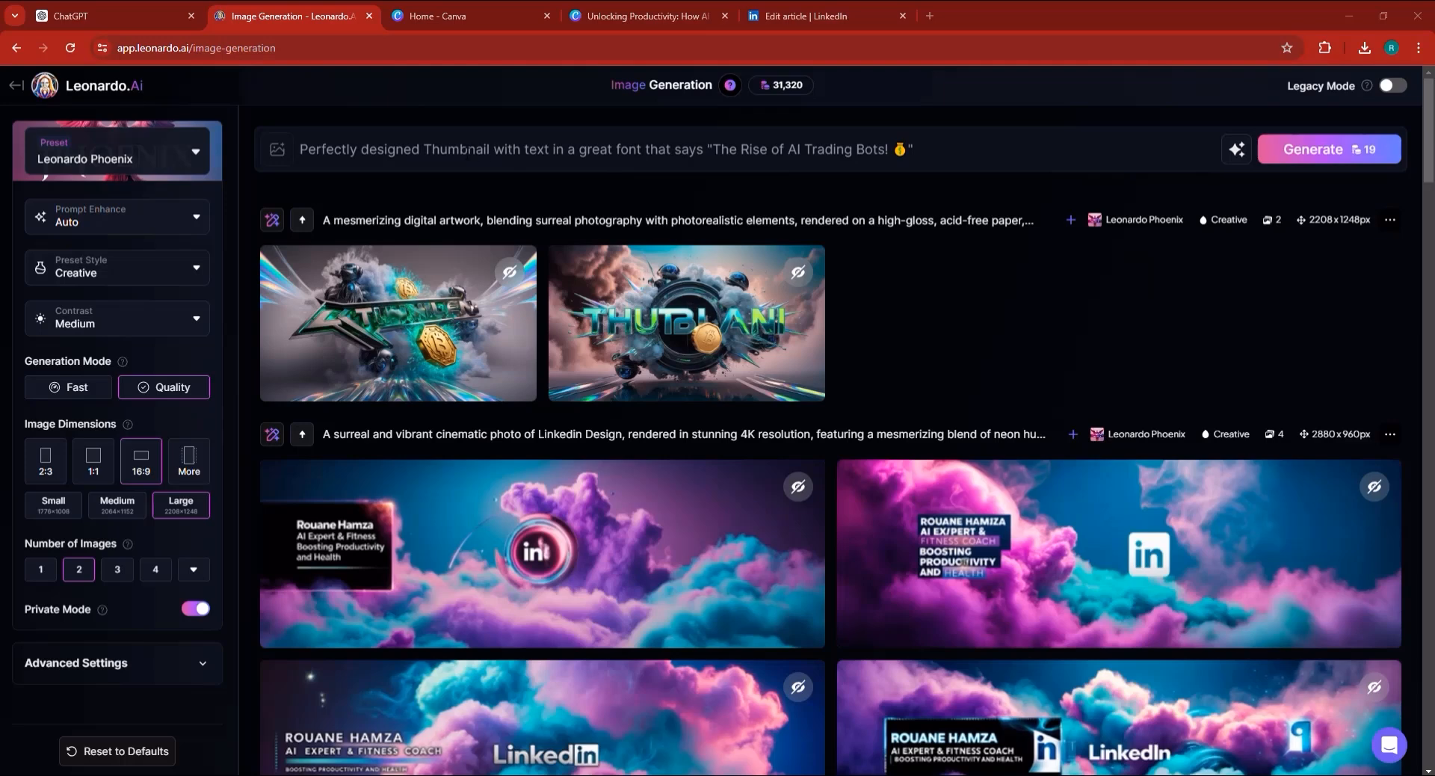
# Reword the prompt to 'Perfect design with text…', drop the money-bag emoji, and generate
pyautogui.doubleClick(469, 164)
pyautogui.press('BackSpace')
pyautogui.press('BackSpace')
pyautogui.press('BackSpace')
pyautogui.press('BackSpace')
pyautogui.press('BackSpace')
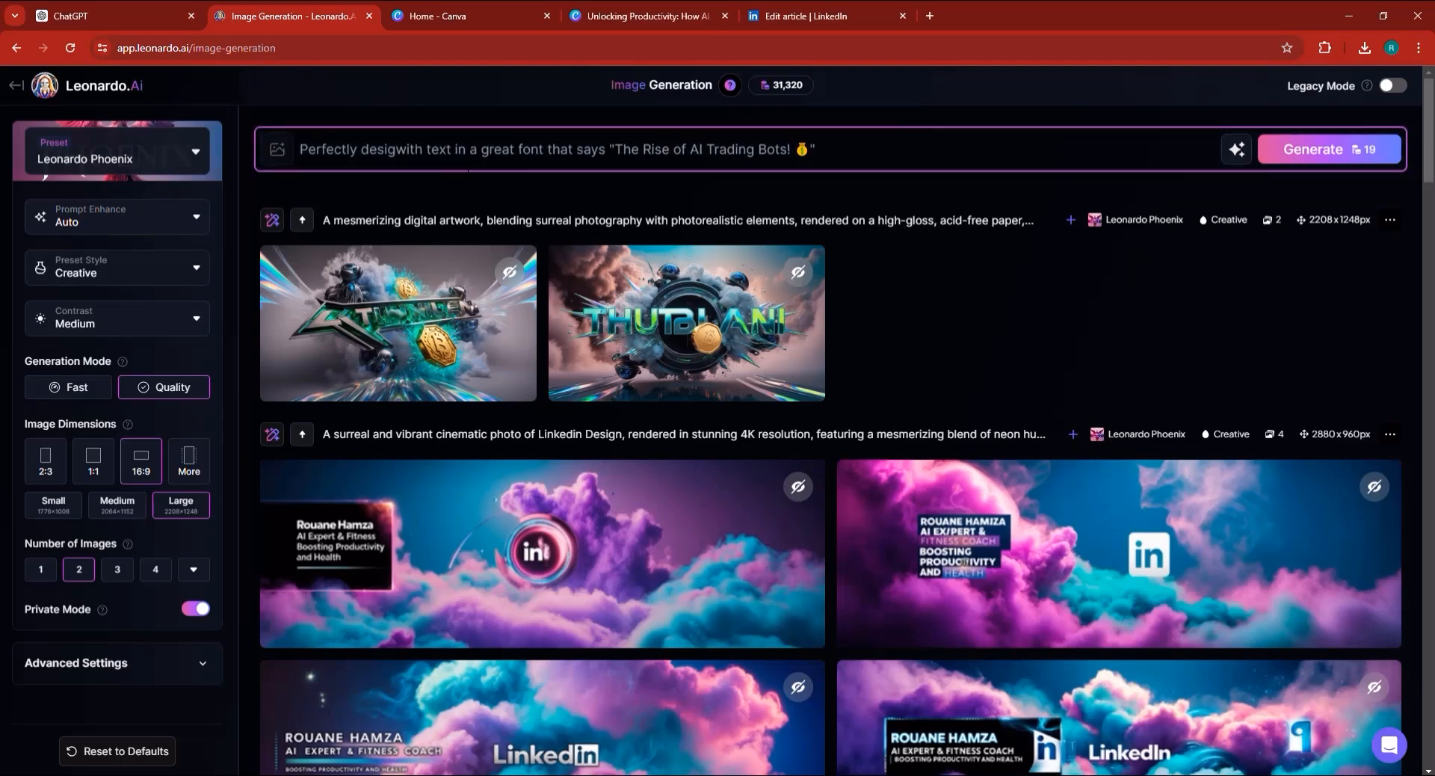
pyautogui.write('n')
pyautogui.doubleClick(327, 158)
pyautogui.write('Pe')
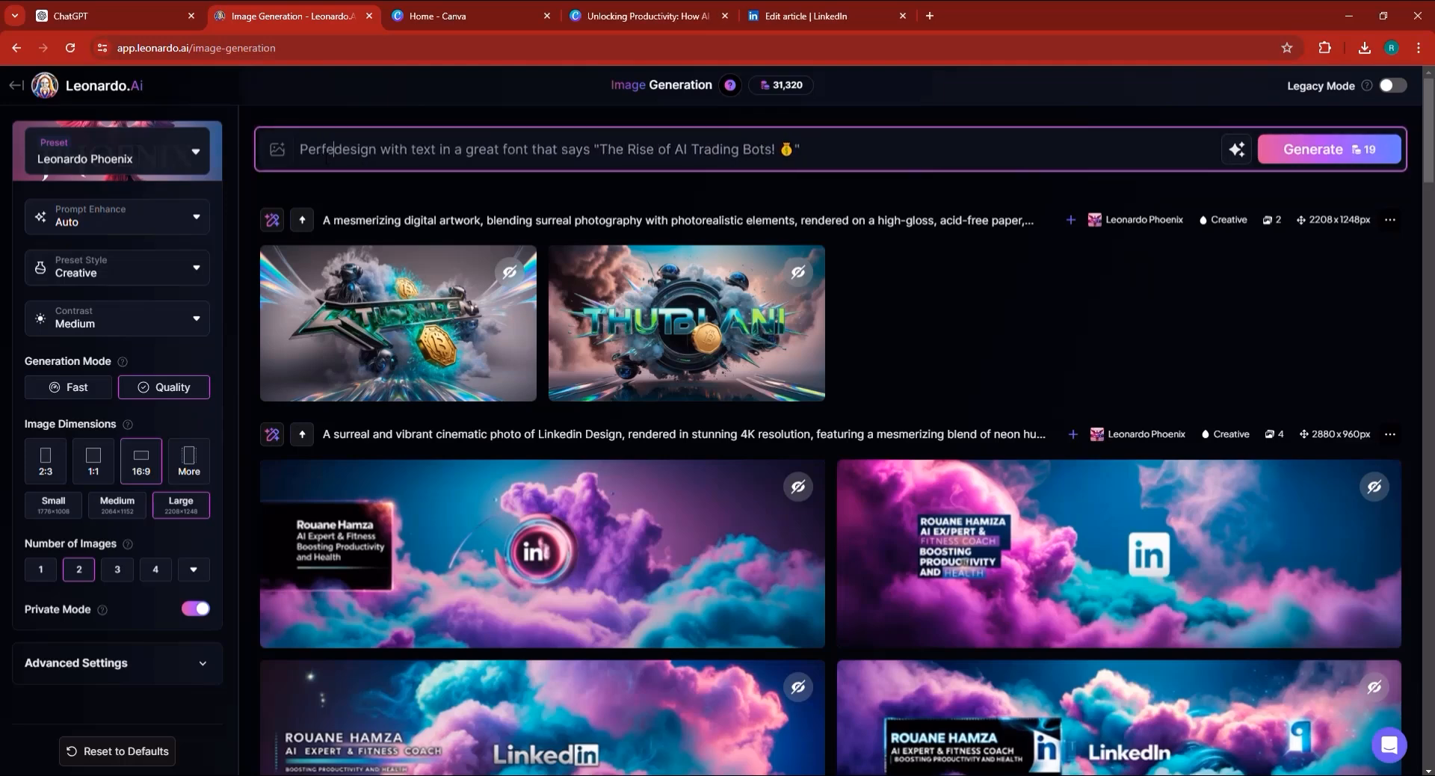
pyautogui.write('ct')
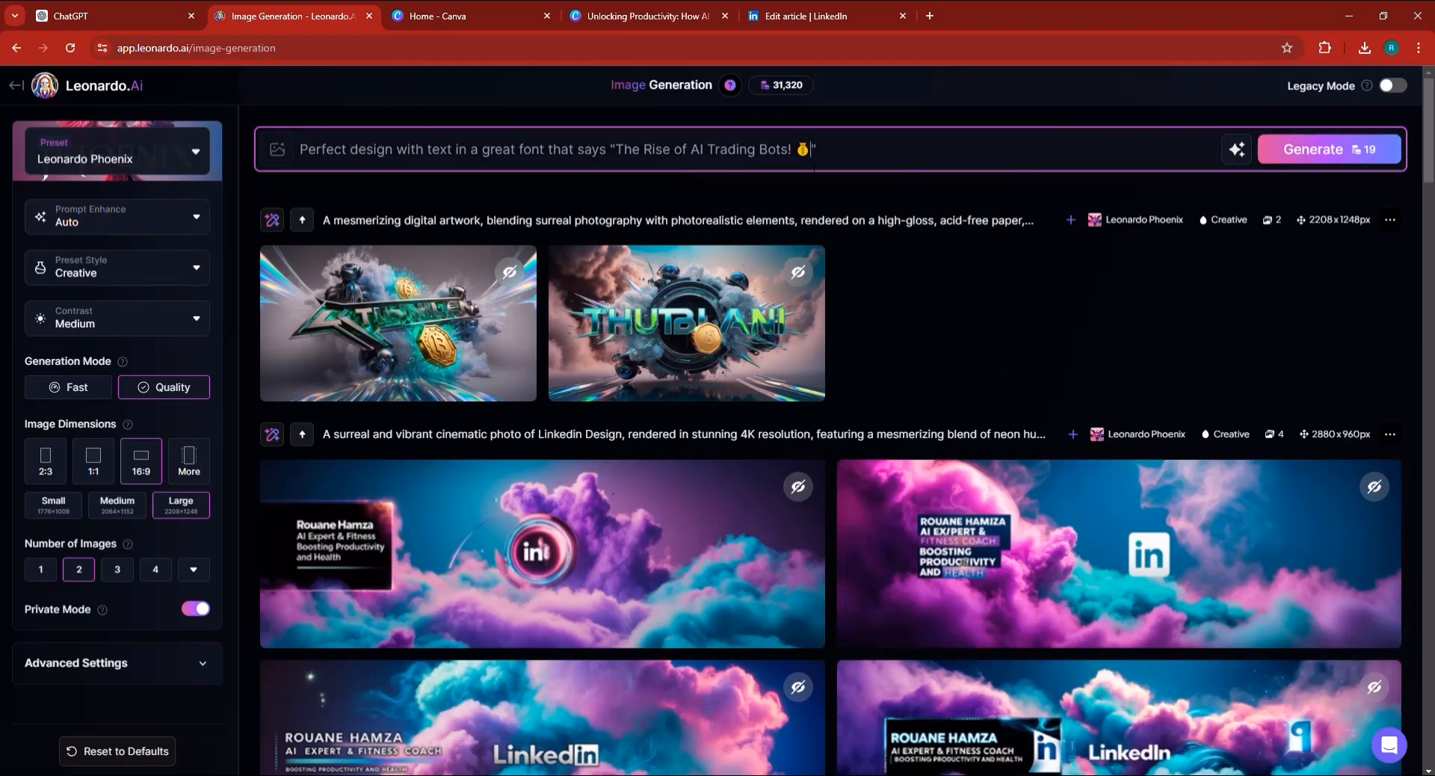
pyautogui.press('BackSpace')
pyautogui.press('Return')
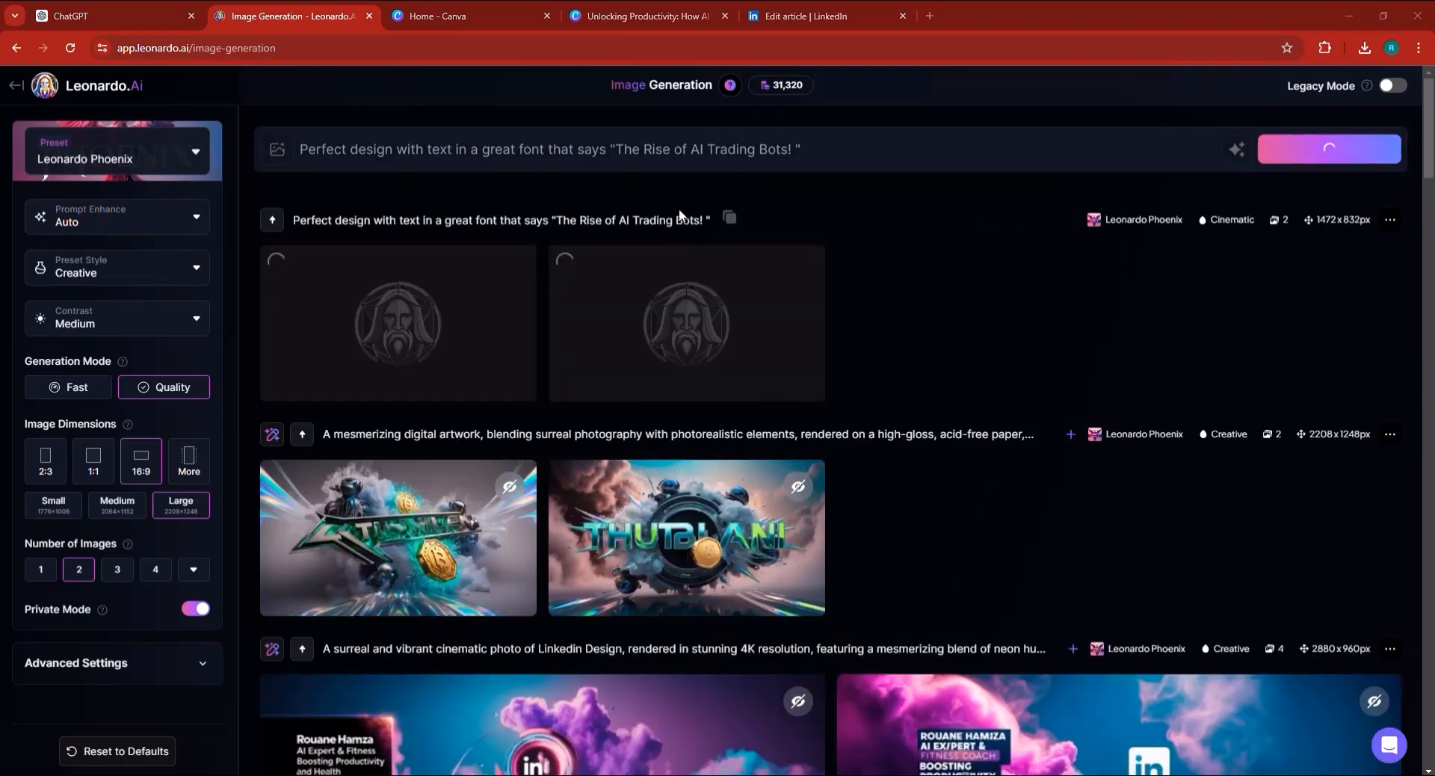
pyautogui.moveTo(422, 362)
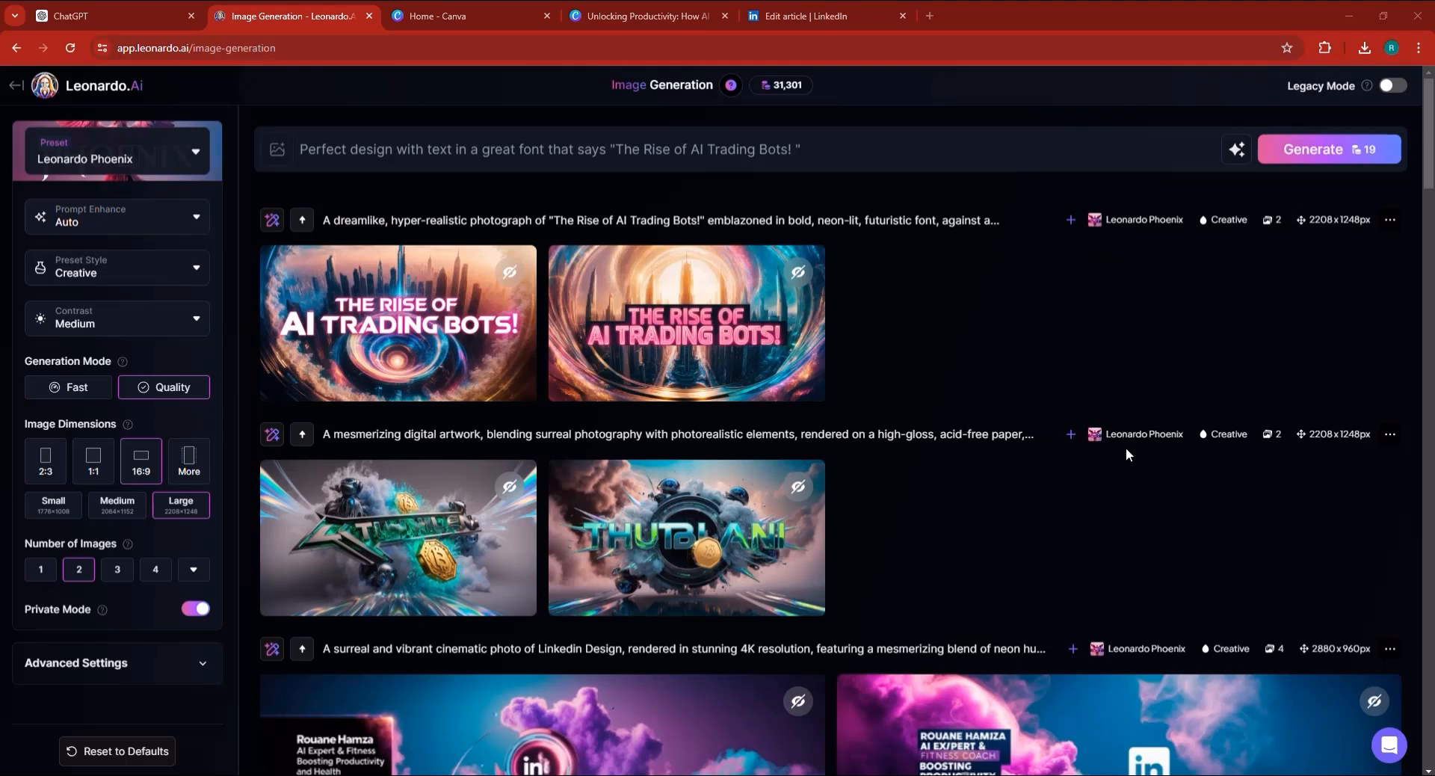
pyautogui.click(120, 9)
# Ask ChatGPT to describe a viral thumbnail for the article, narrowed to one short paragraph
pyautogui.click(566, 698)
pyautogui.write('des')
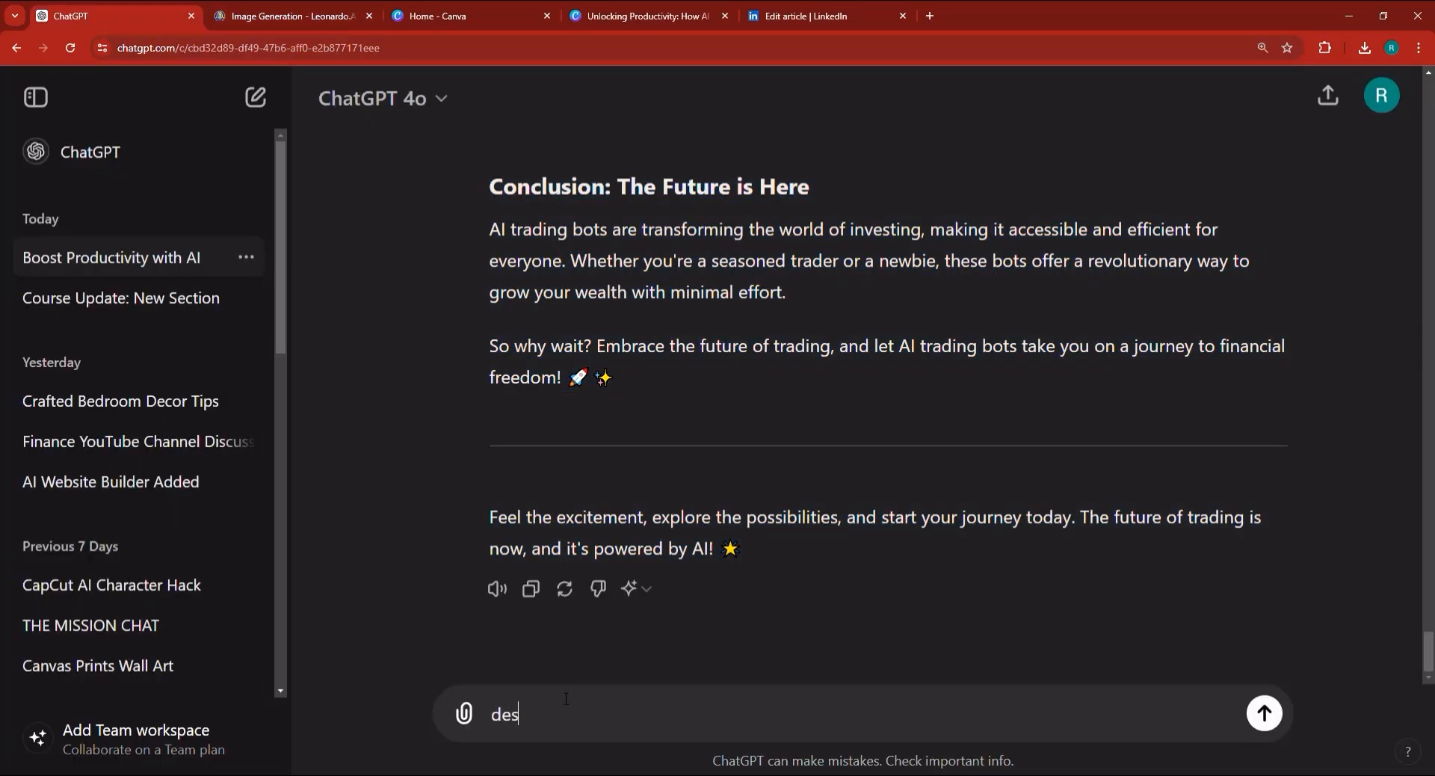
pyautogui.write('cribe the viral thumbnail fo')
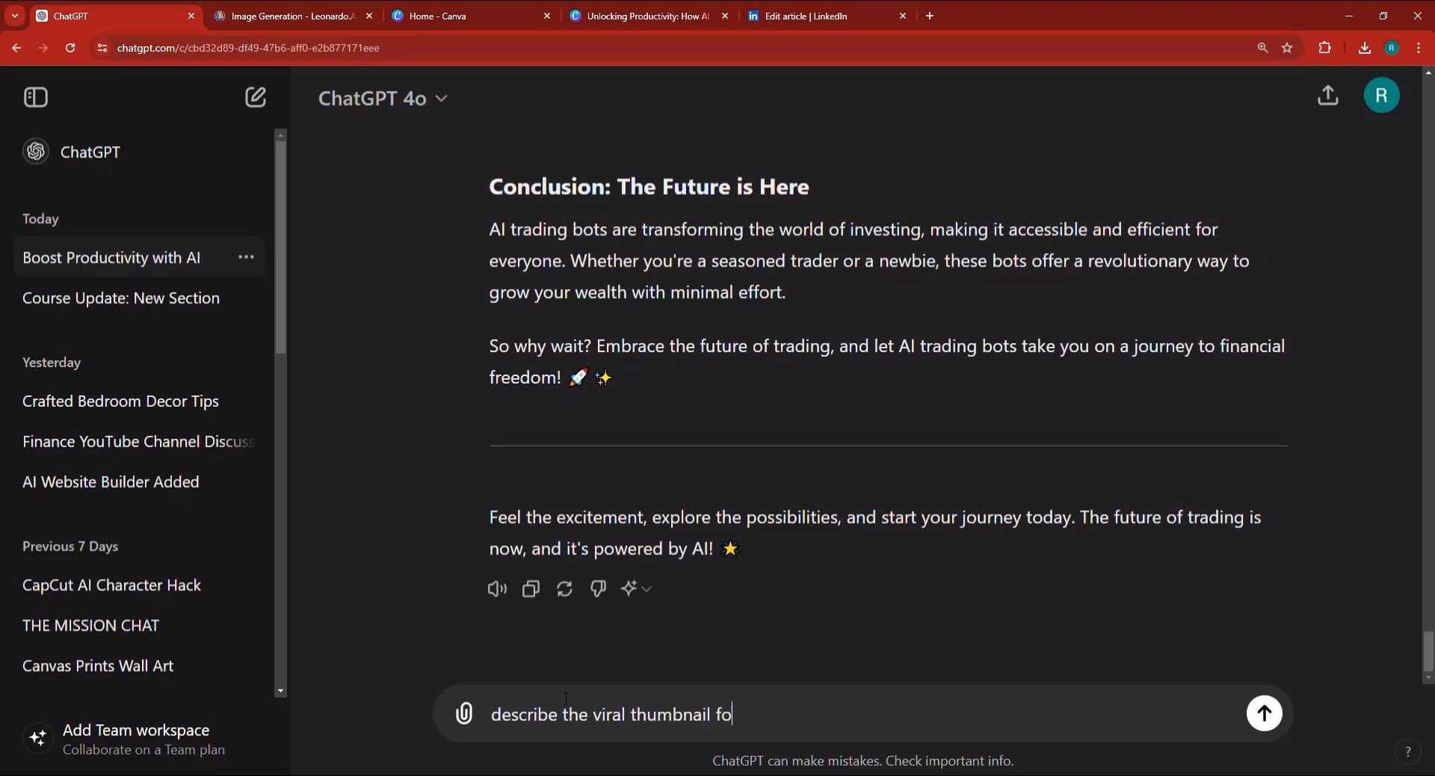
pyautogui.write('r this article')
pyautogui.press('Return')
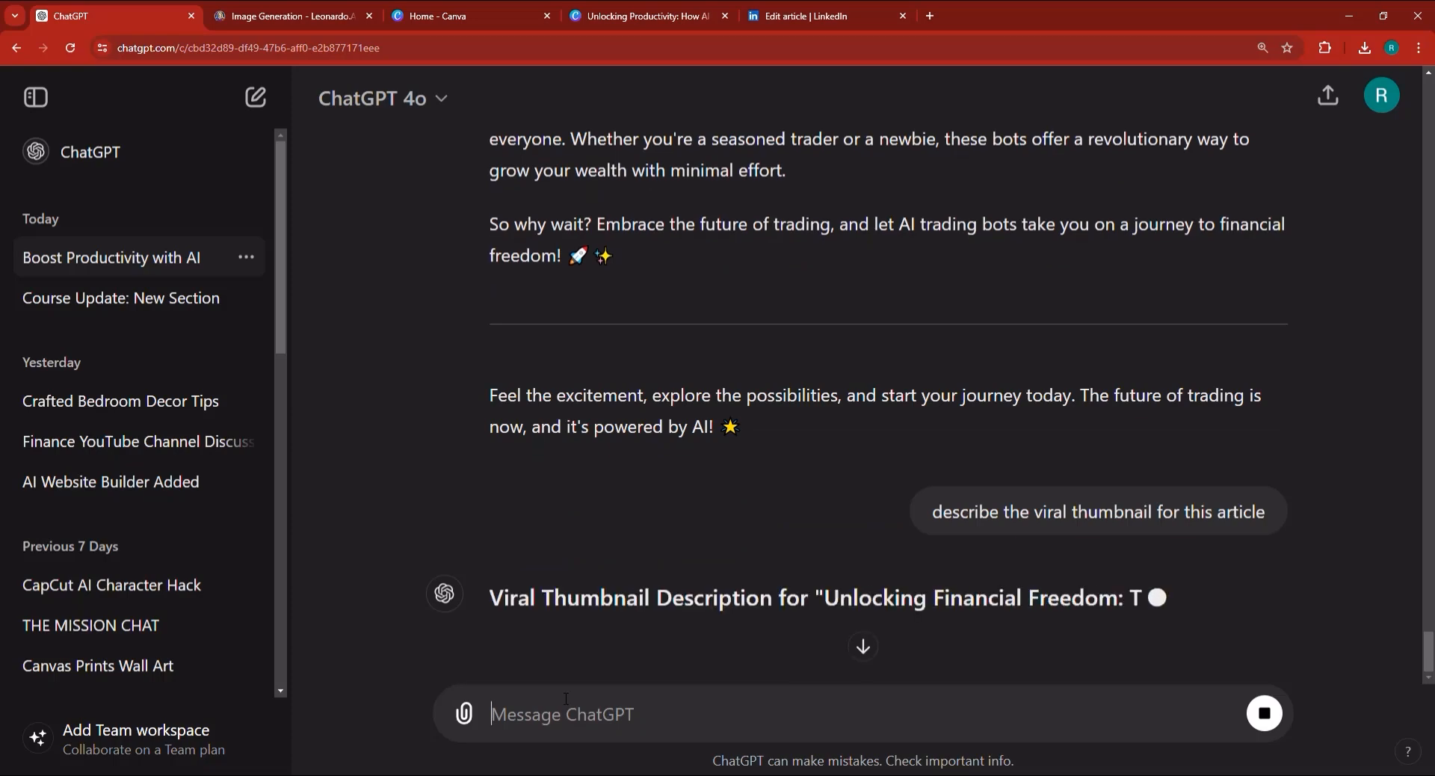
pyautogui.scroll(-4, 719, 512)
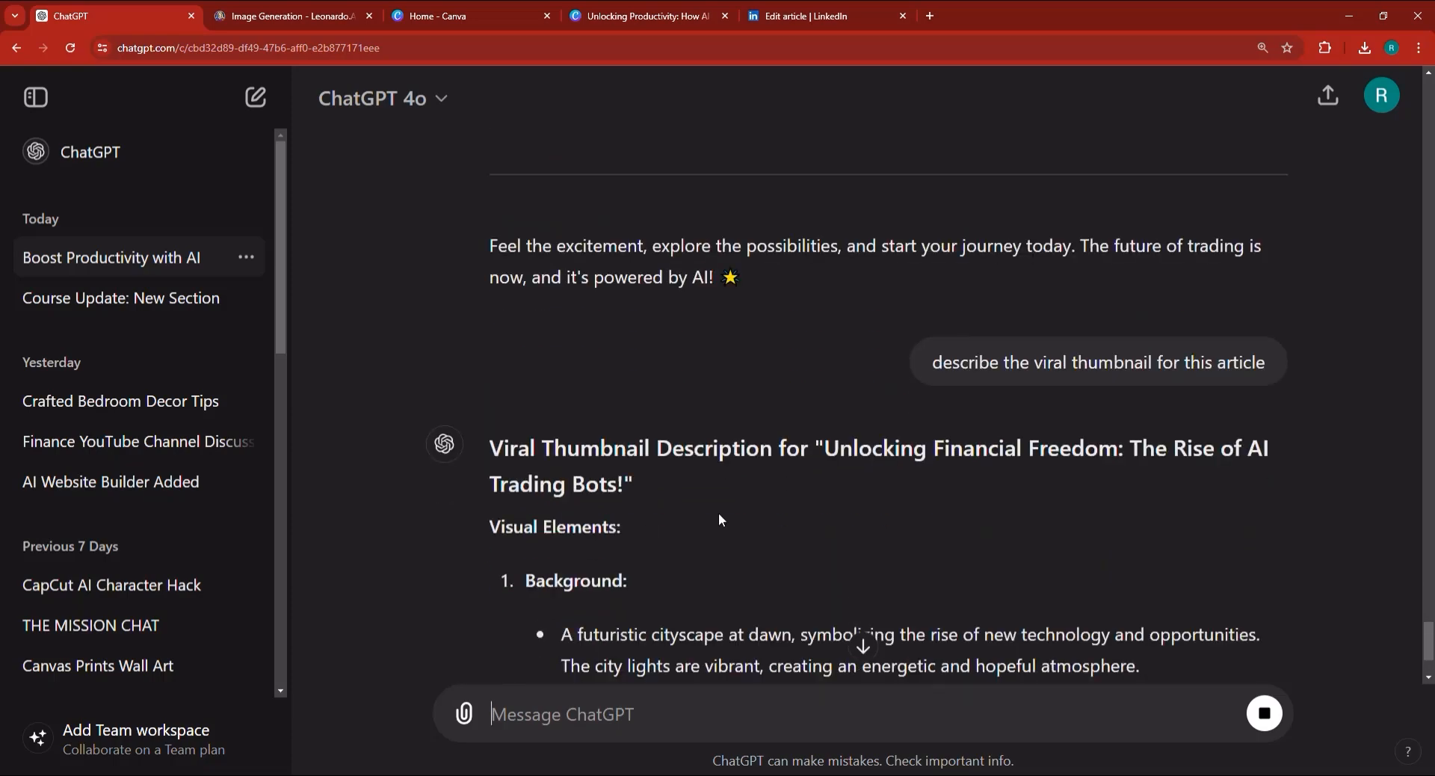
pyautogui.click(1262, 714)
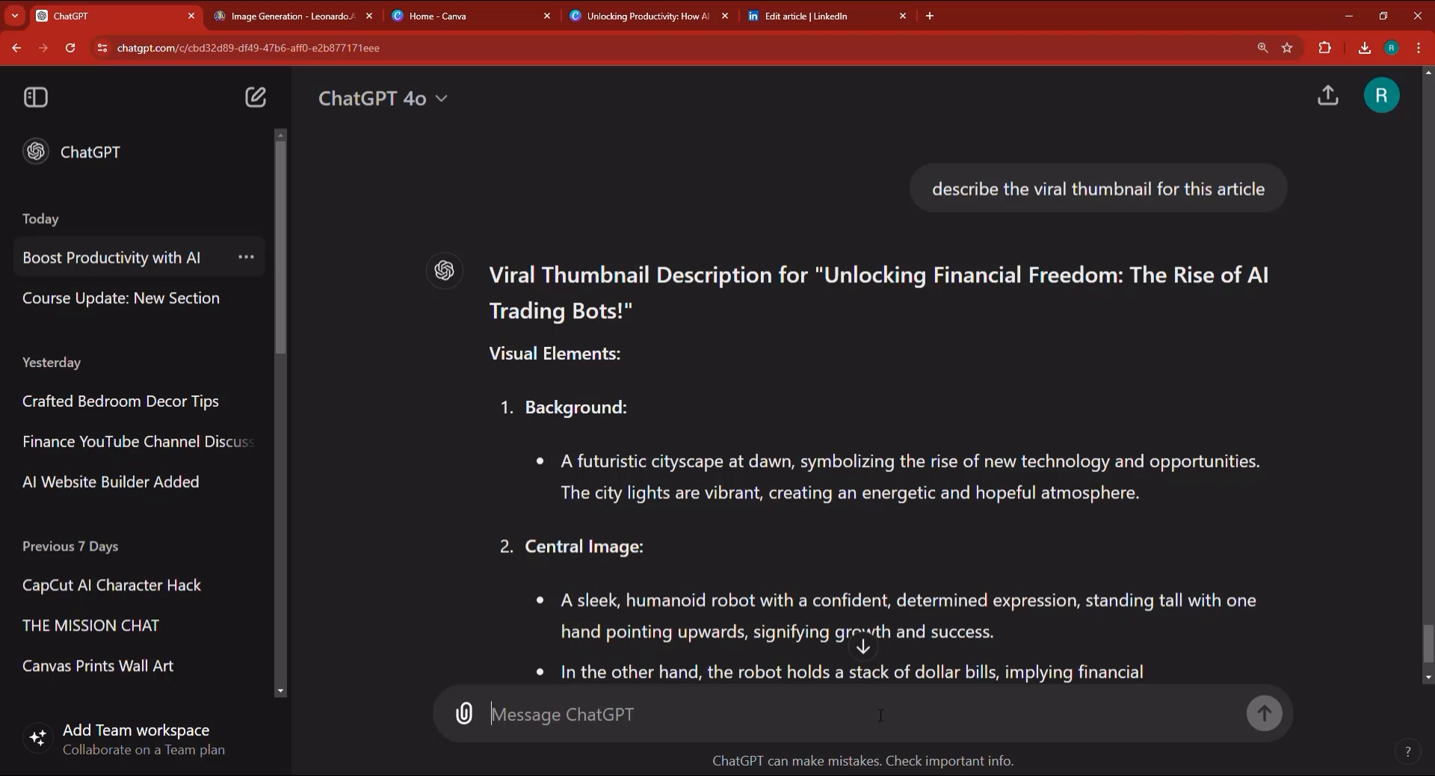
pyautogui.write('please do it')
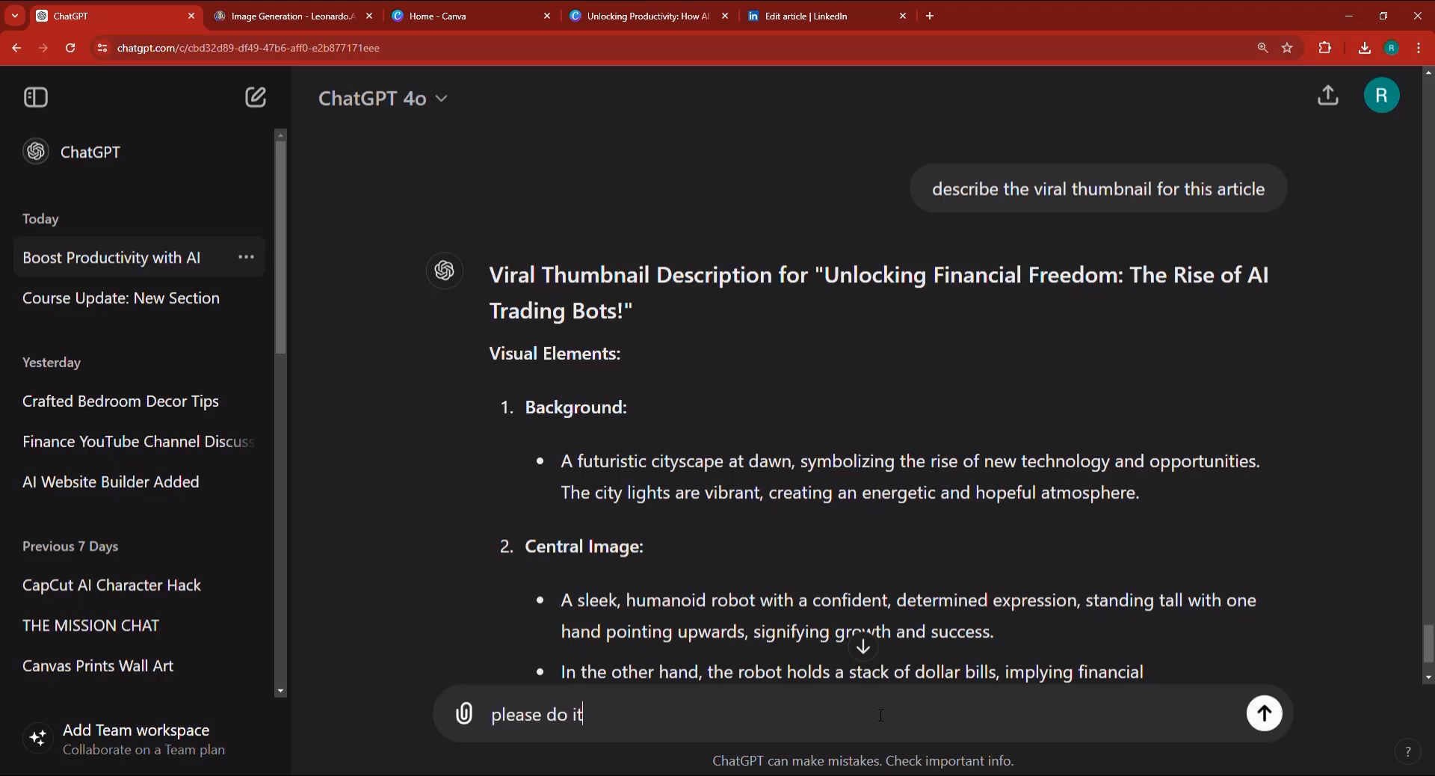
pyautogui.write(' in one short paragraph')
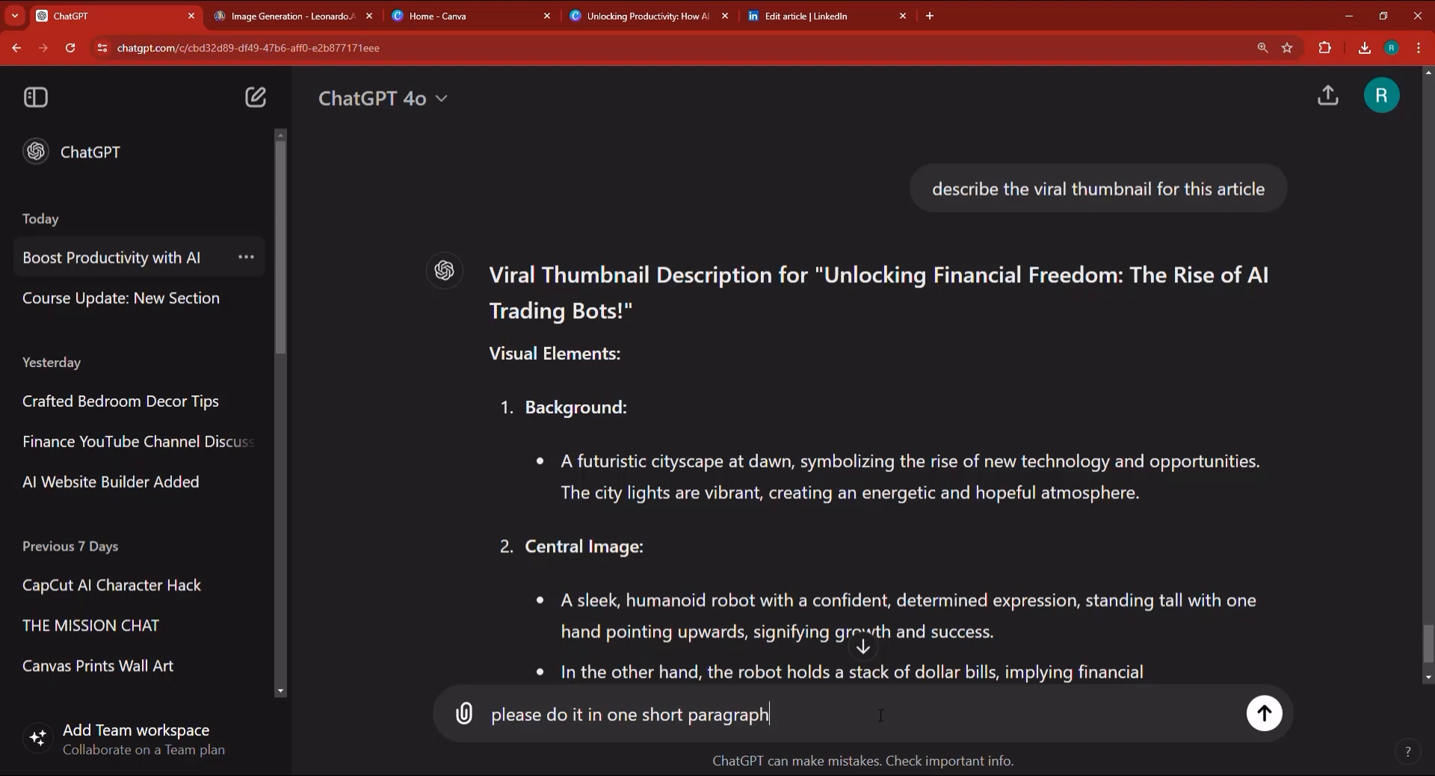
pyautogui.press('Return')
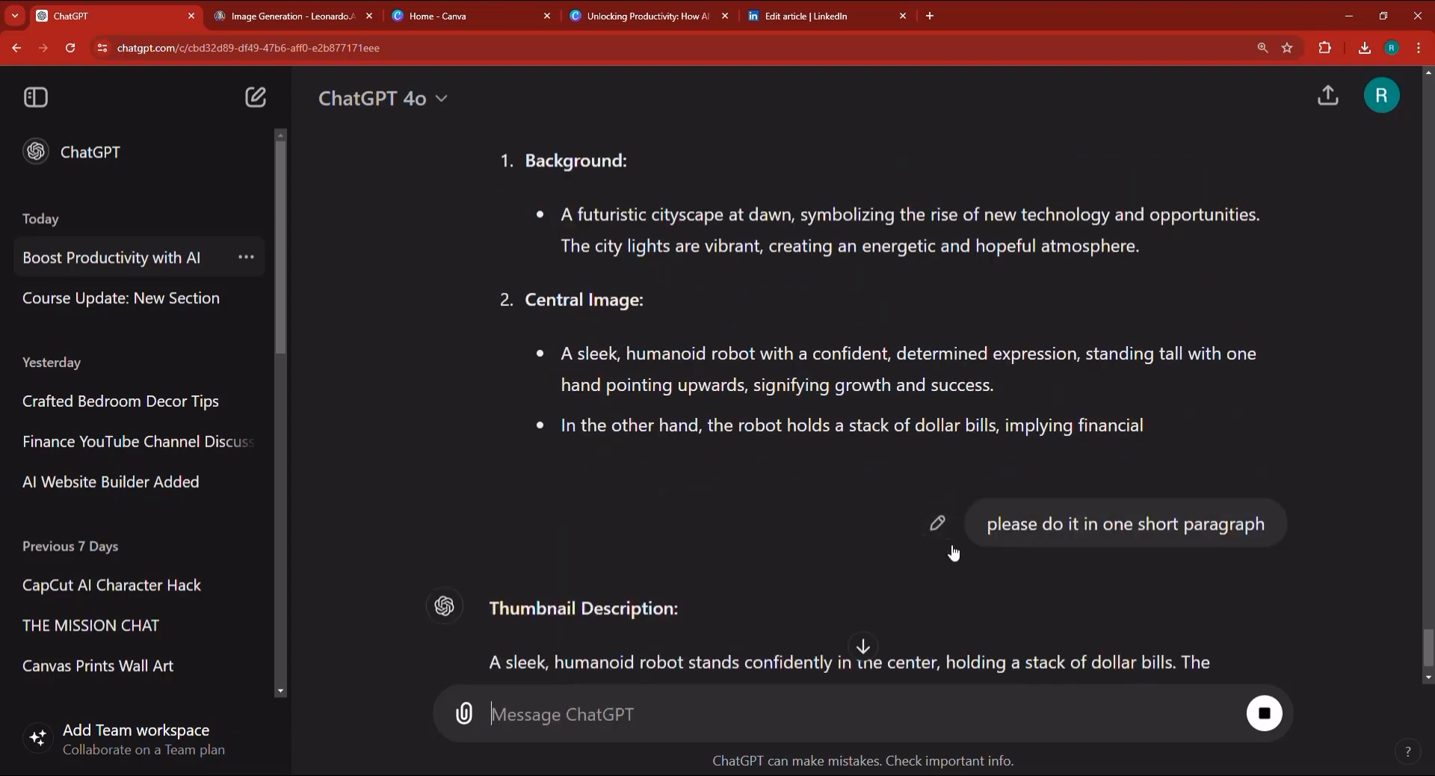
# Copy the short thumbnail description of a robot holding dollar bills
pyautogui.scroll(-1, 889, 571)
pyautogui.scroll(-1, 820, 572)
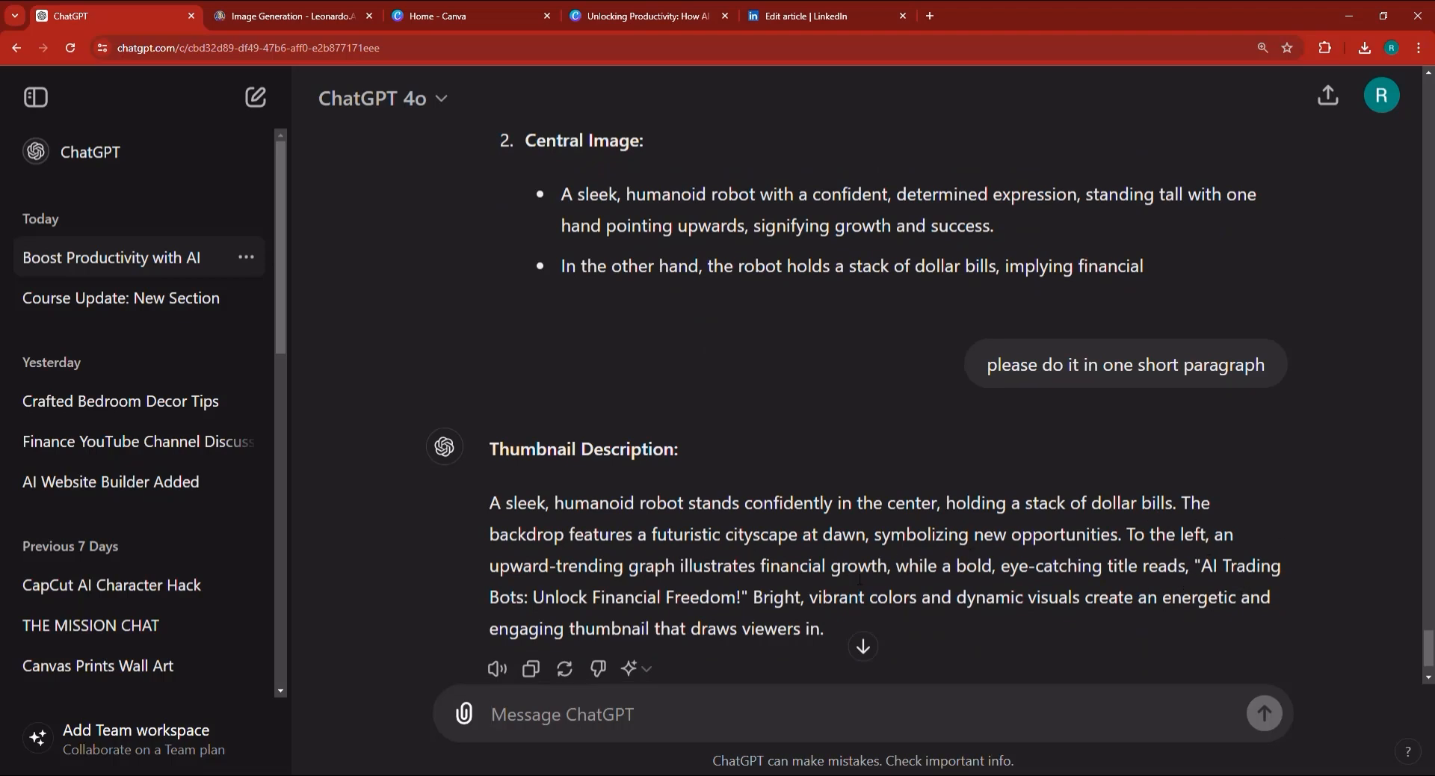
pyautogui.moveTo(867, 630); pyautogui.dragTo(490, 501)
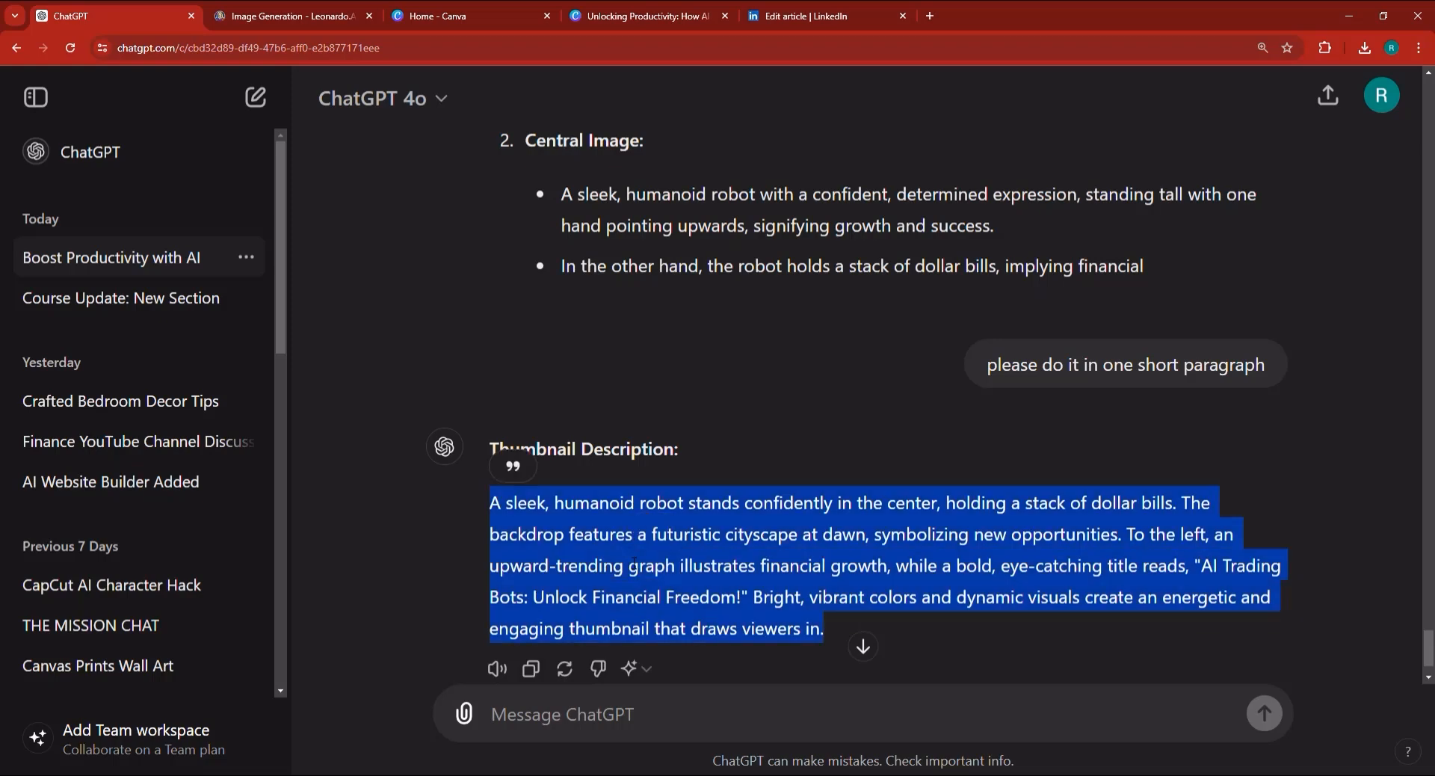
pyautogui.rightClick(633, 570)
pyautogui.click(682, 582)
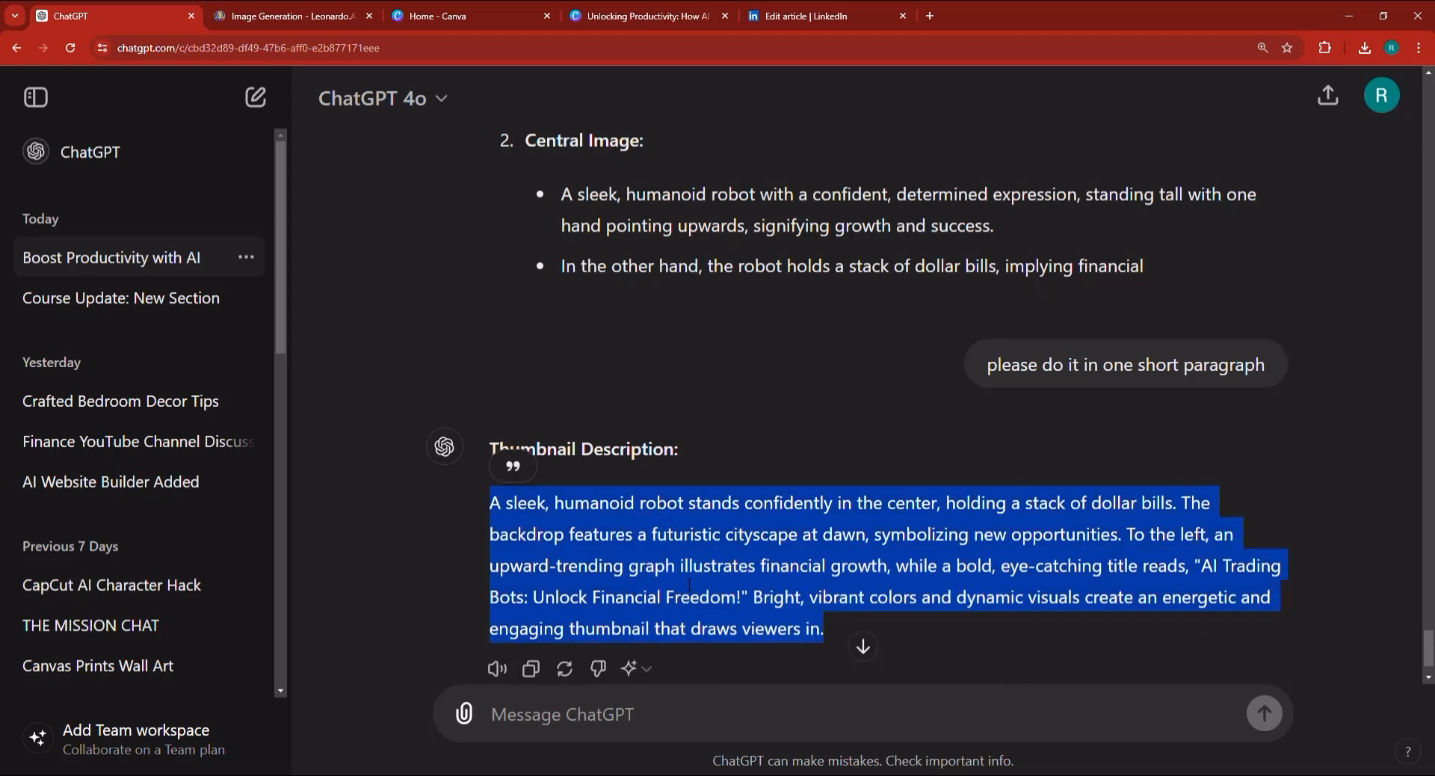
# Replace the Leonardo.Ai prompt with the robot-with-dollar-bills description and generate 4 images
pyautogui.click(336, 15)
pyautogui.tripleClick(505, 150)
pyautogui.hotkey('ctrl', 'v')
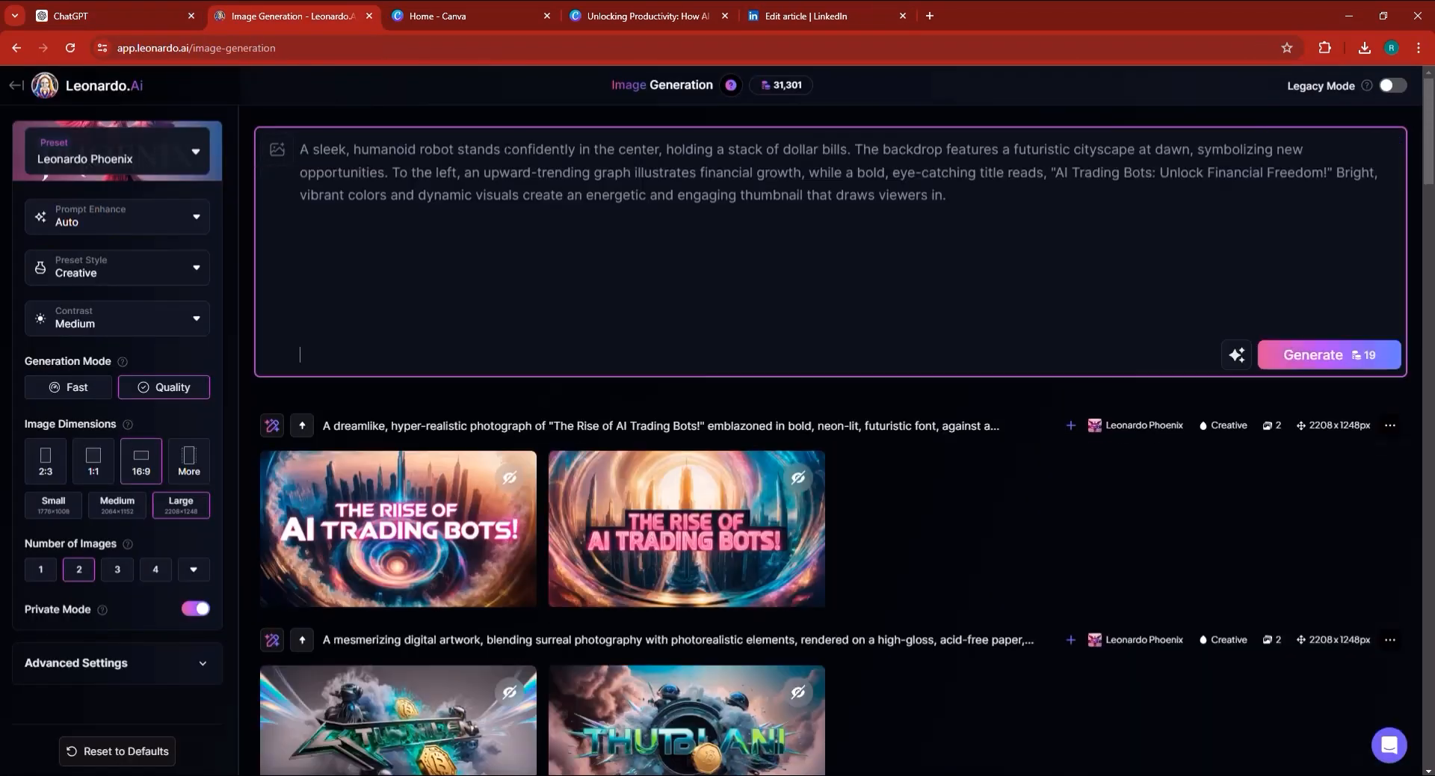
pyautogui.press('BackSpace')
pyautogui.press('BackSpace')
pyautogui.press('BackSpace')
pyautogui.press('BackSpace')
pyautogui.press('BackSpace')
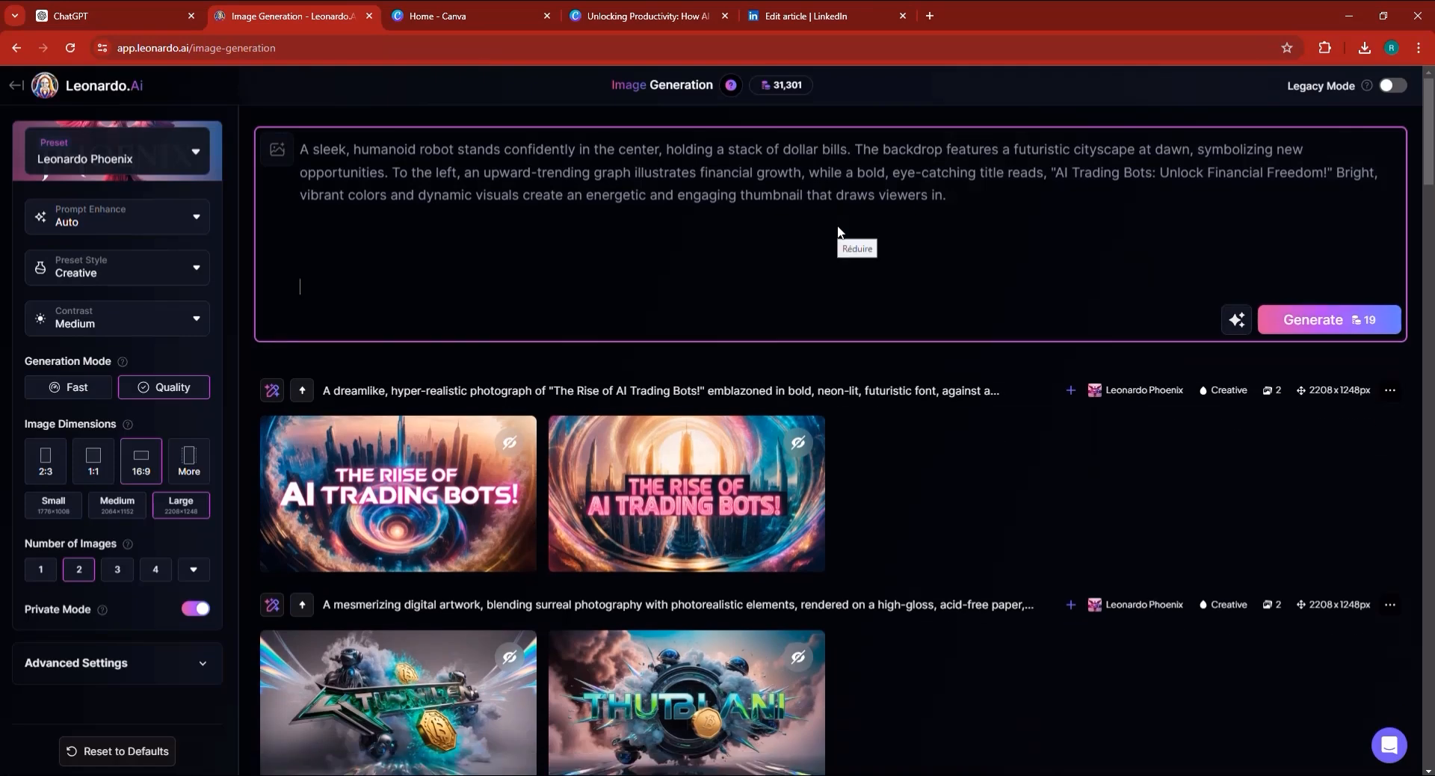
pyautogui.press('BackSpace')
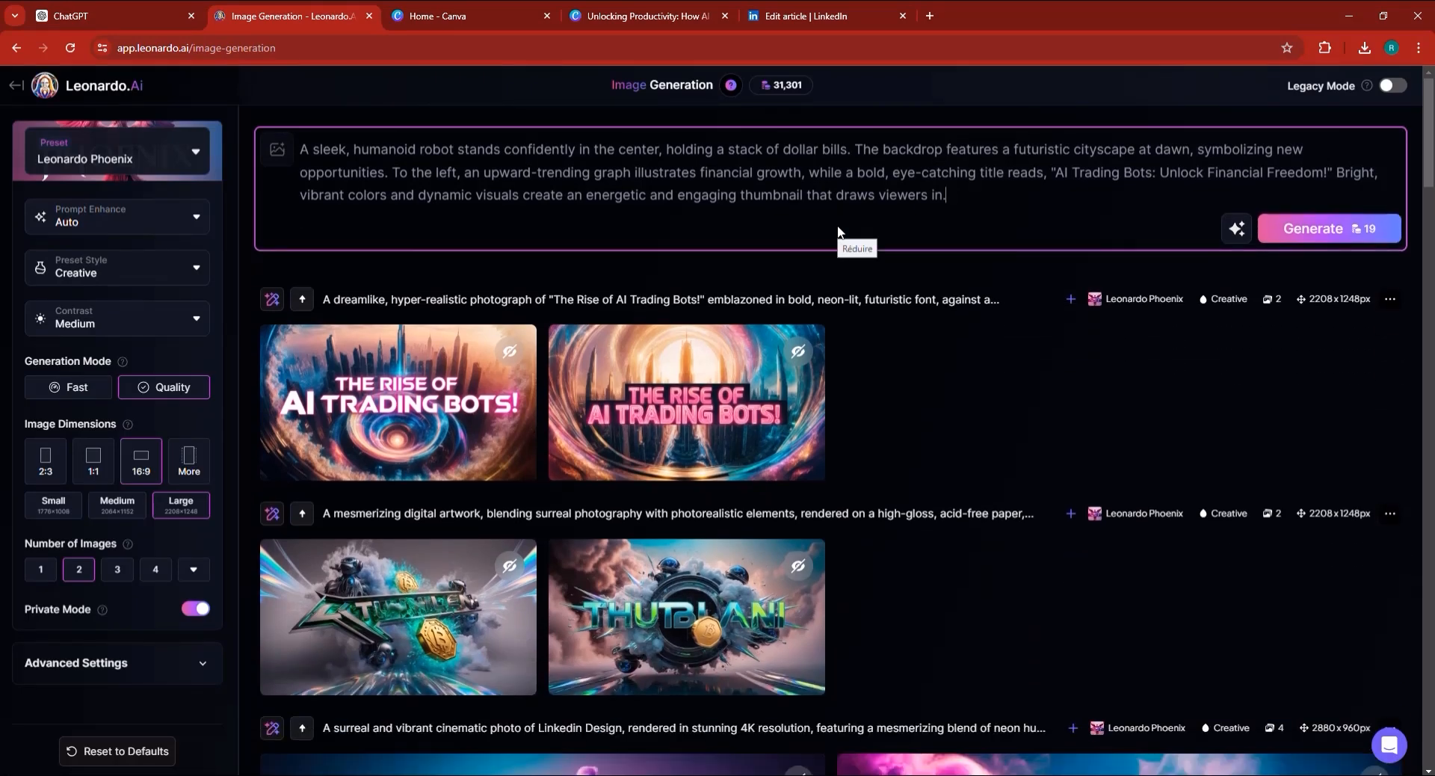
pyautogui.click(155, 569)
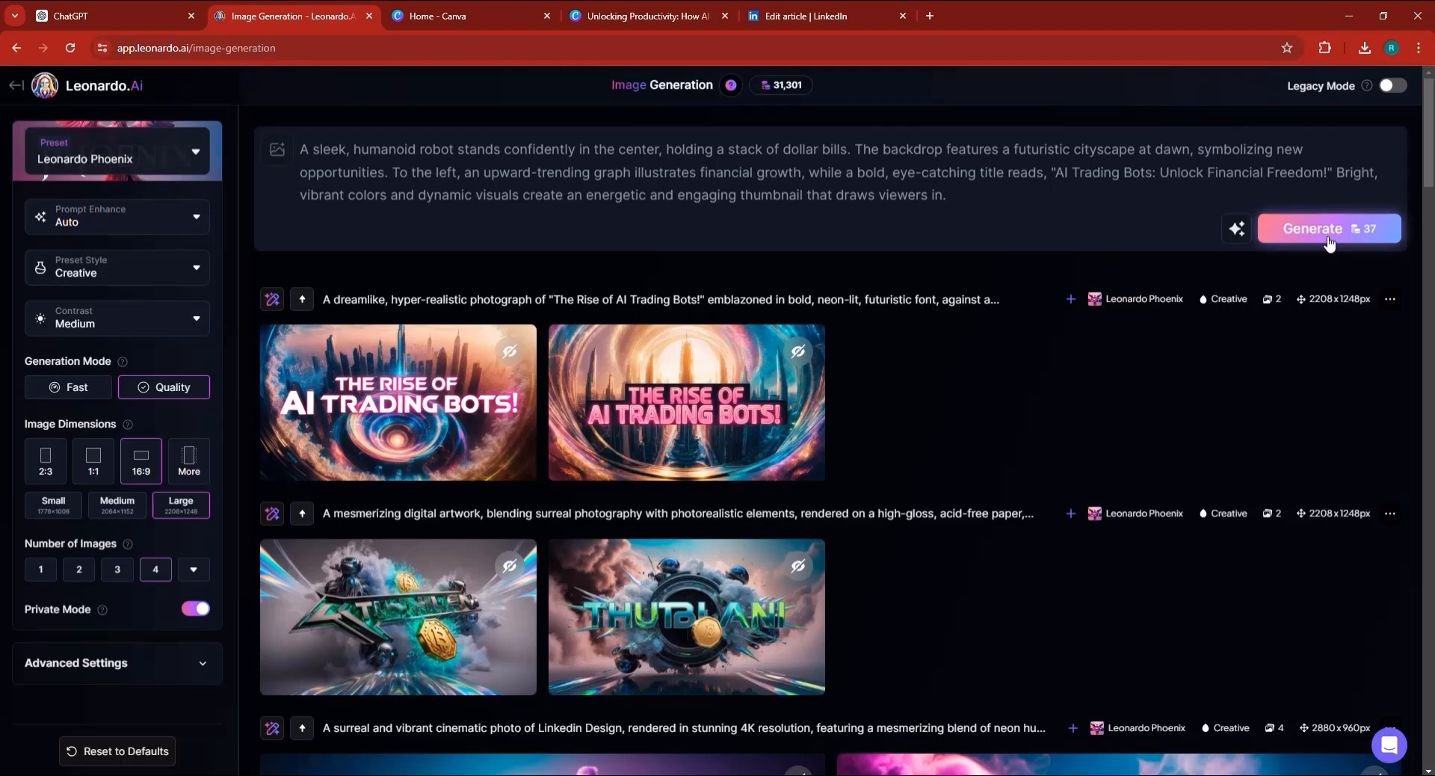
pyautogui.click(1329, 238)
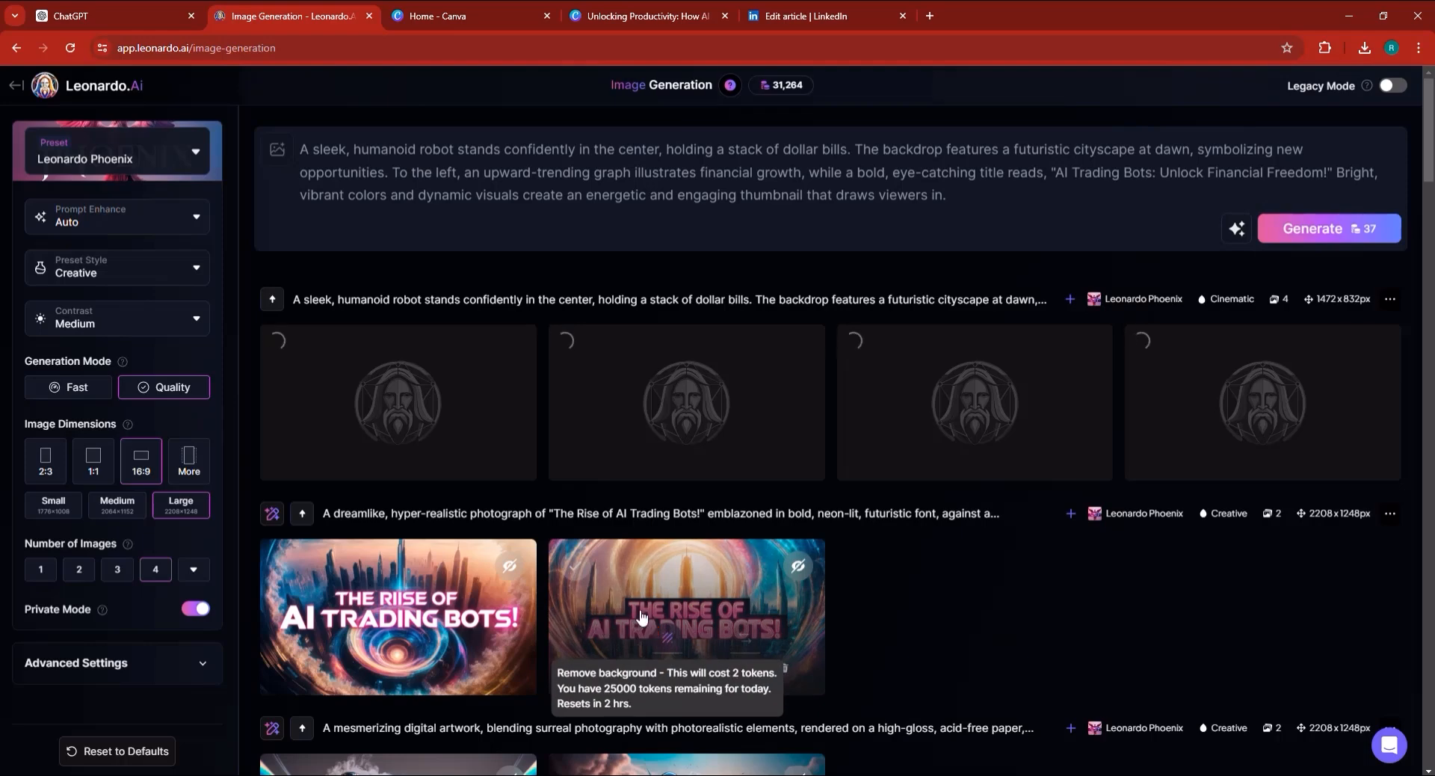
# View 'The Rise of AI Trading Bots' image, then browse the robot-holding-cash covers full size
pyautogui.click(641, 616)
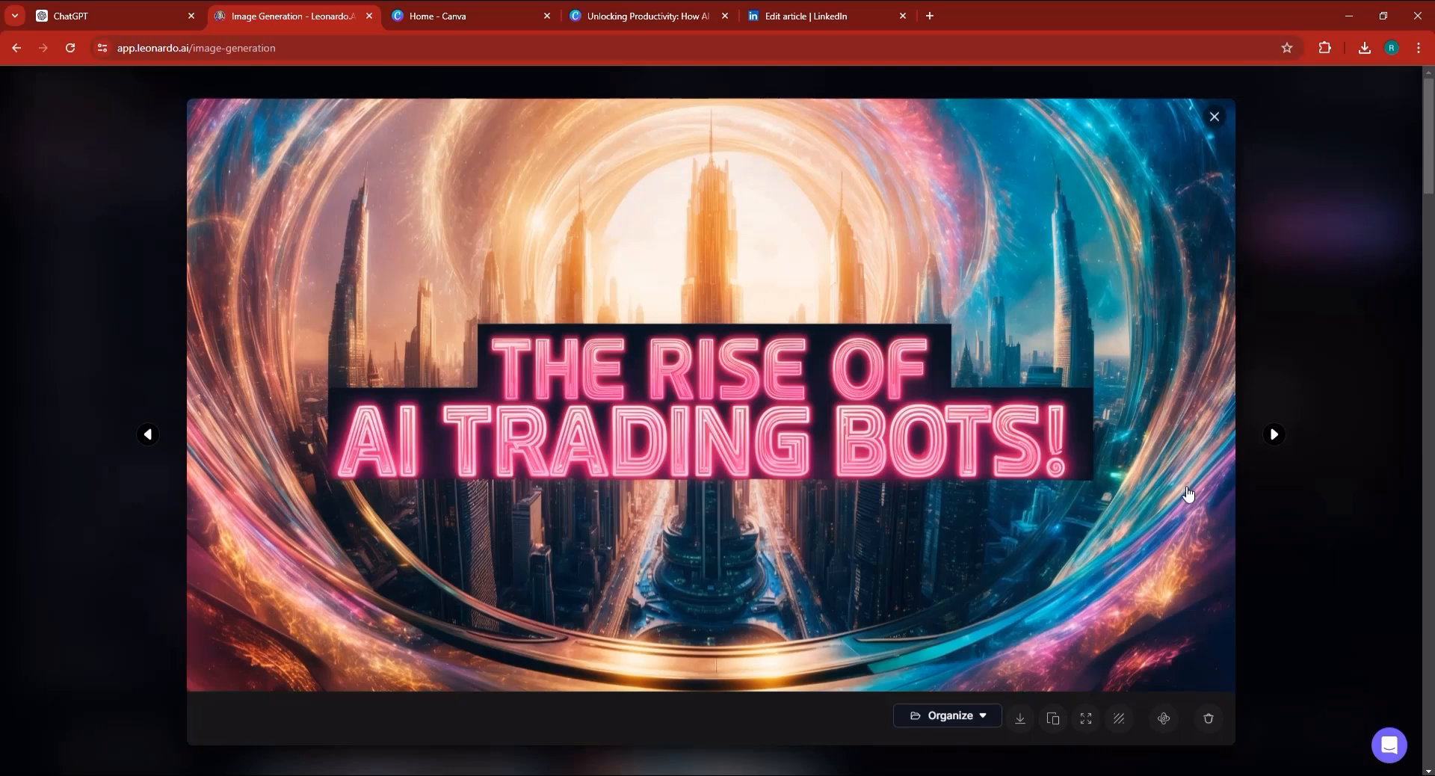
pyautogui.press('Escape')
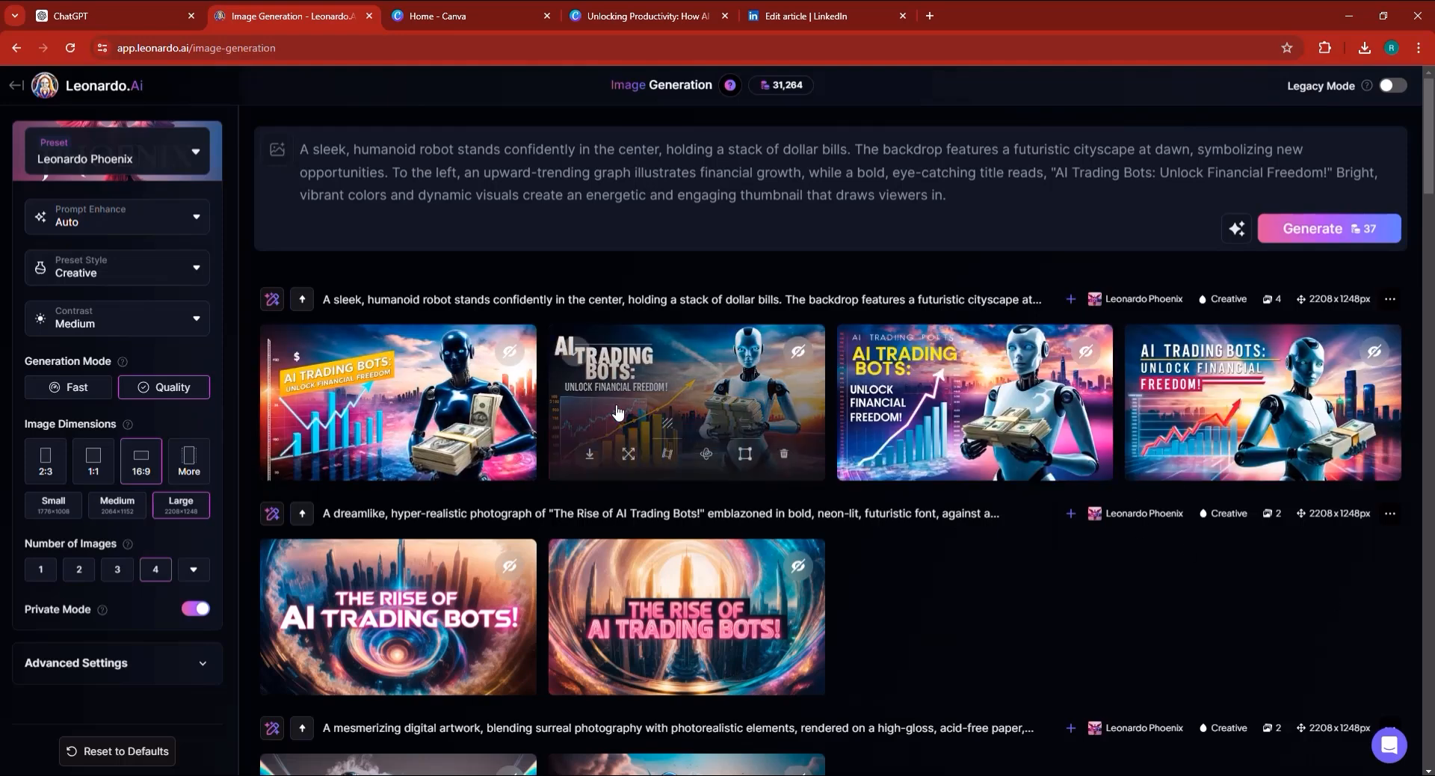
pyautogui.click(617, 412)
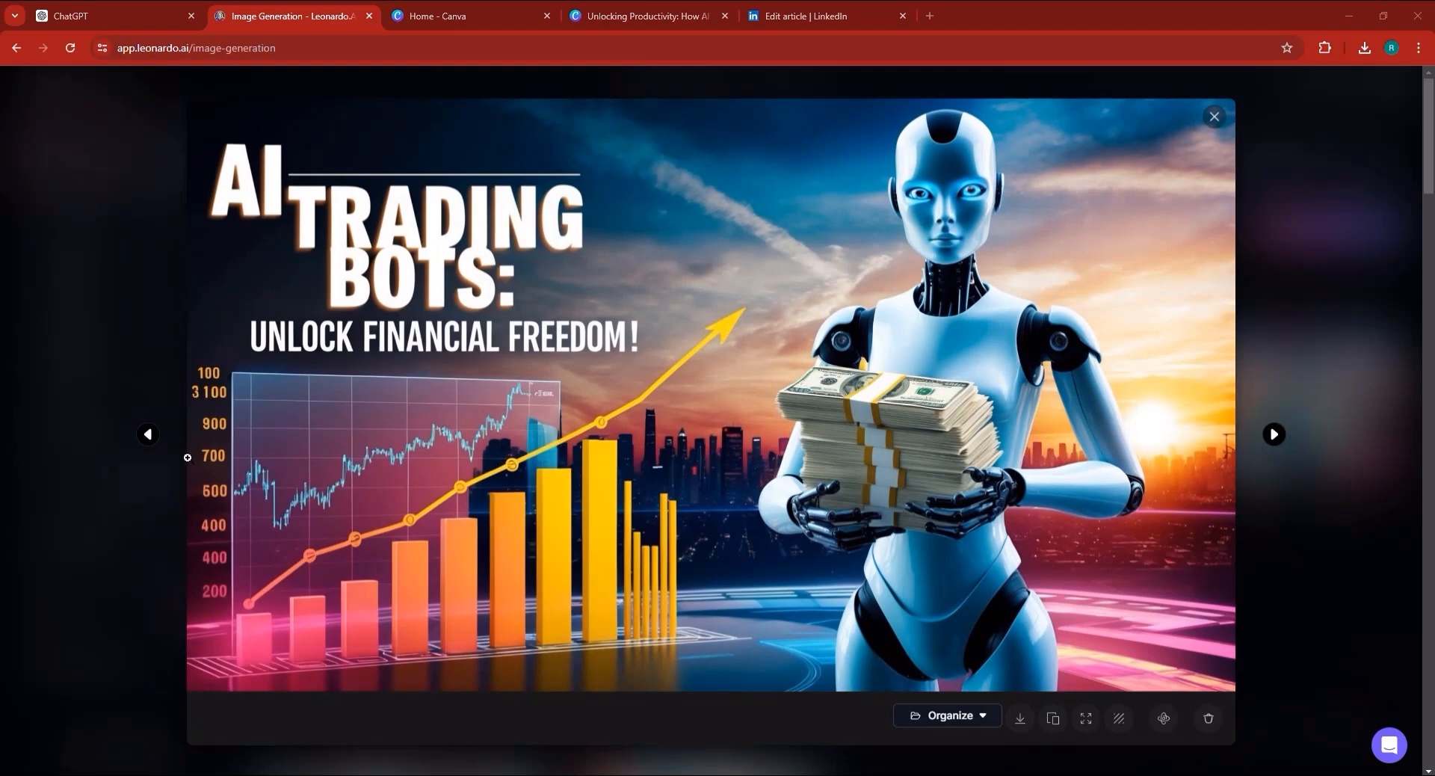
pyautogui.click(148, 435)
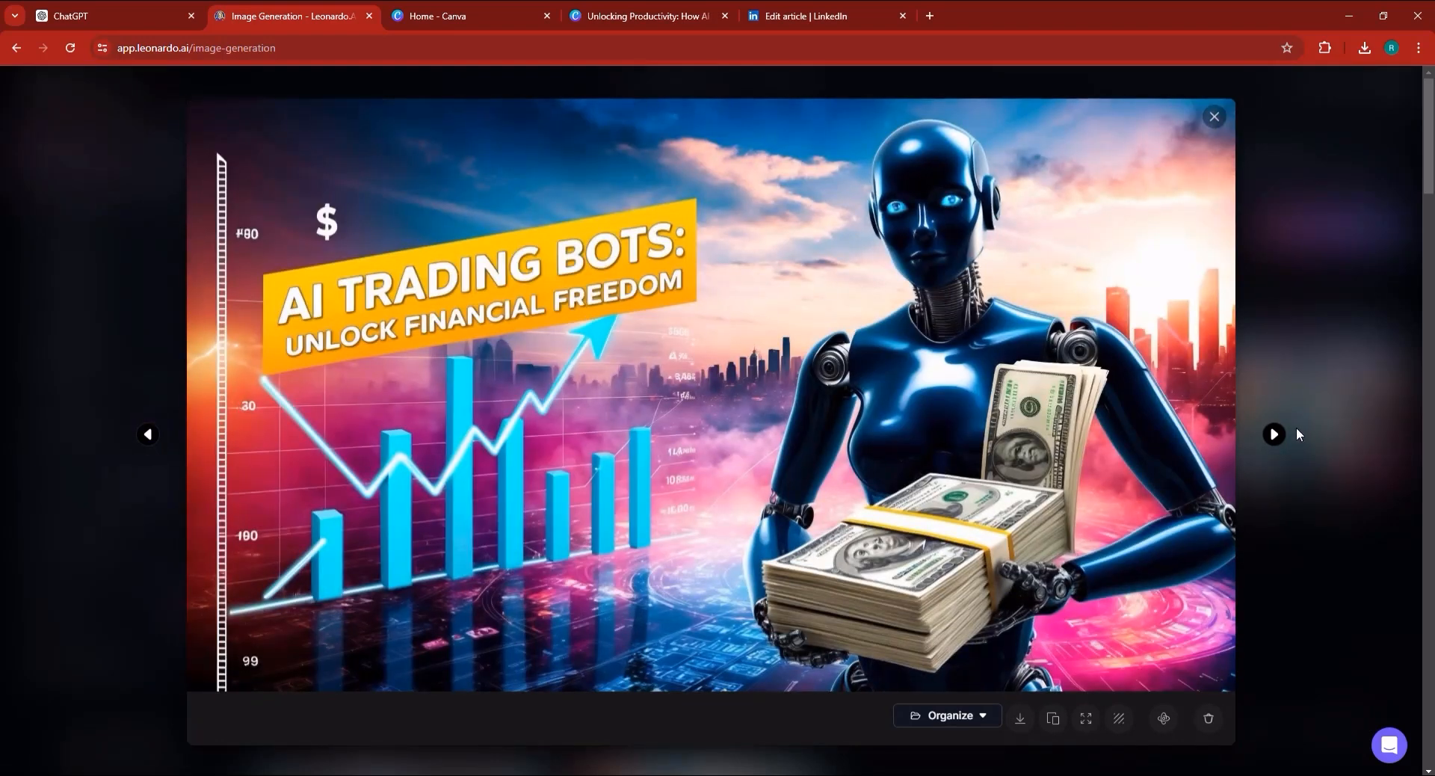
pyautogui.click(1275, 434)
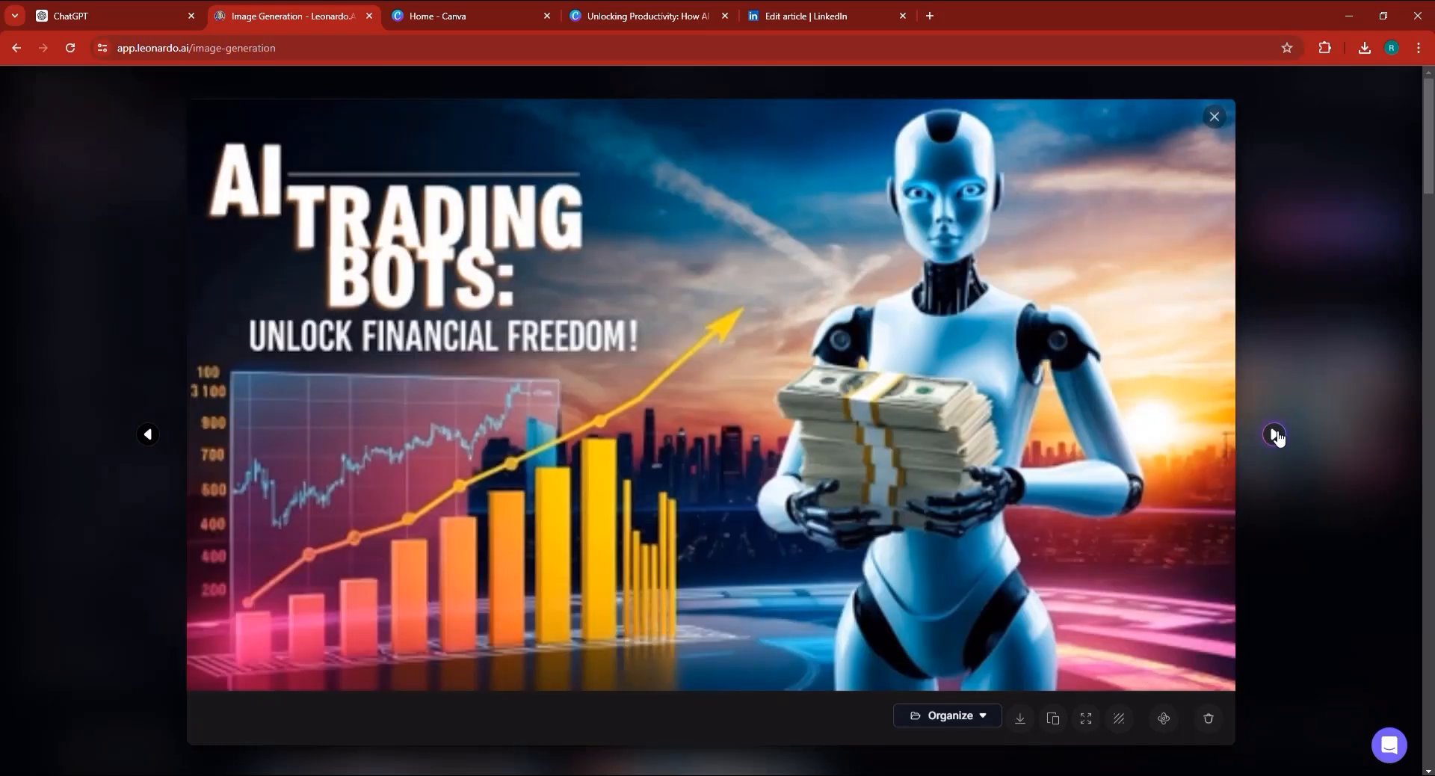
pyautogui.click(1274, 434)
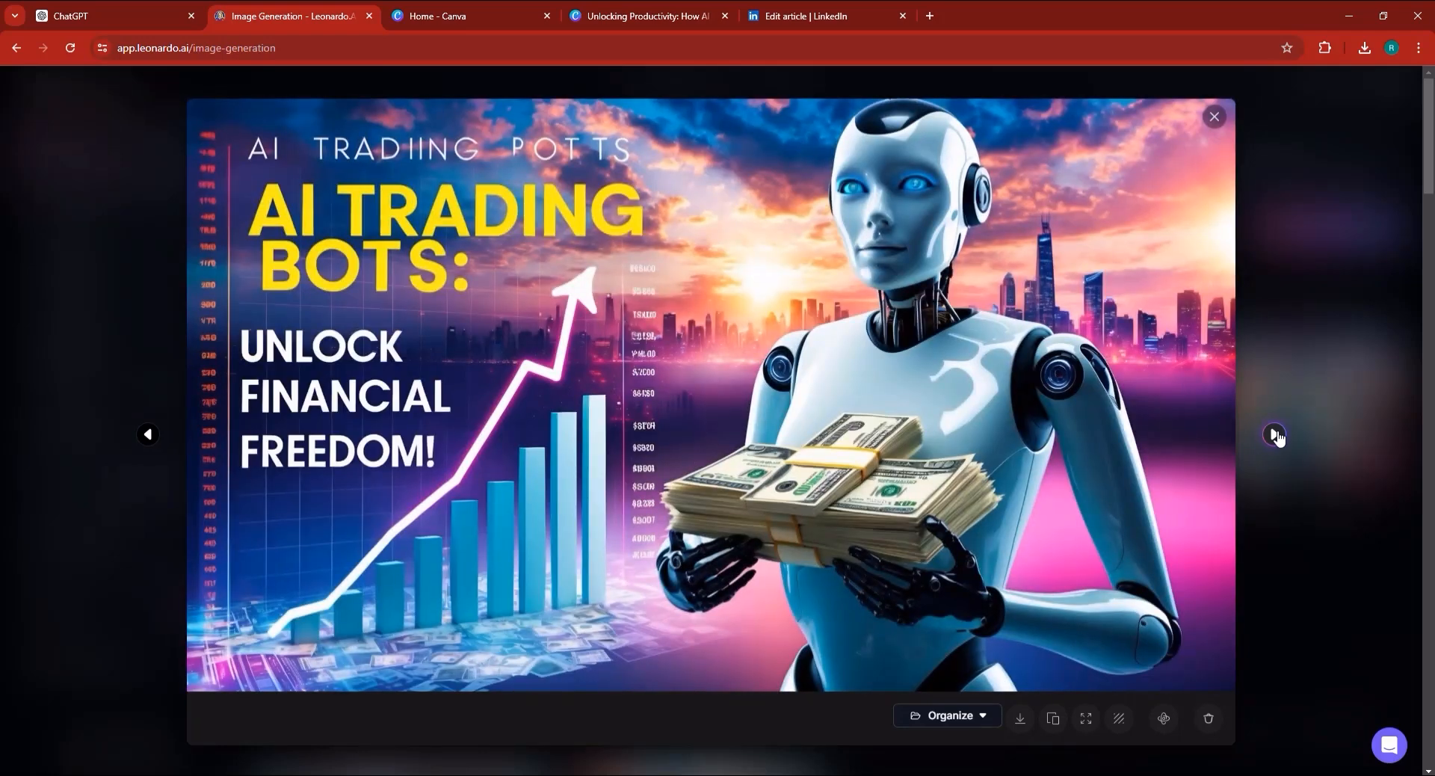
pyautogui.click(1274, 435)
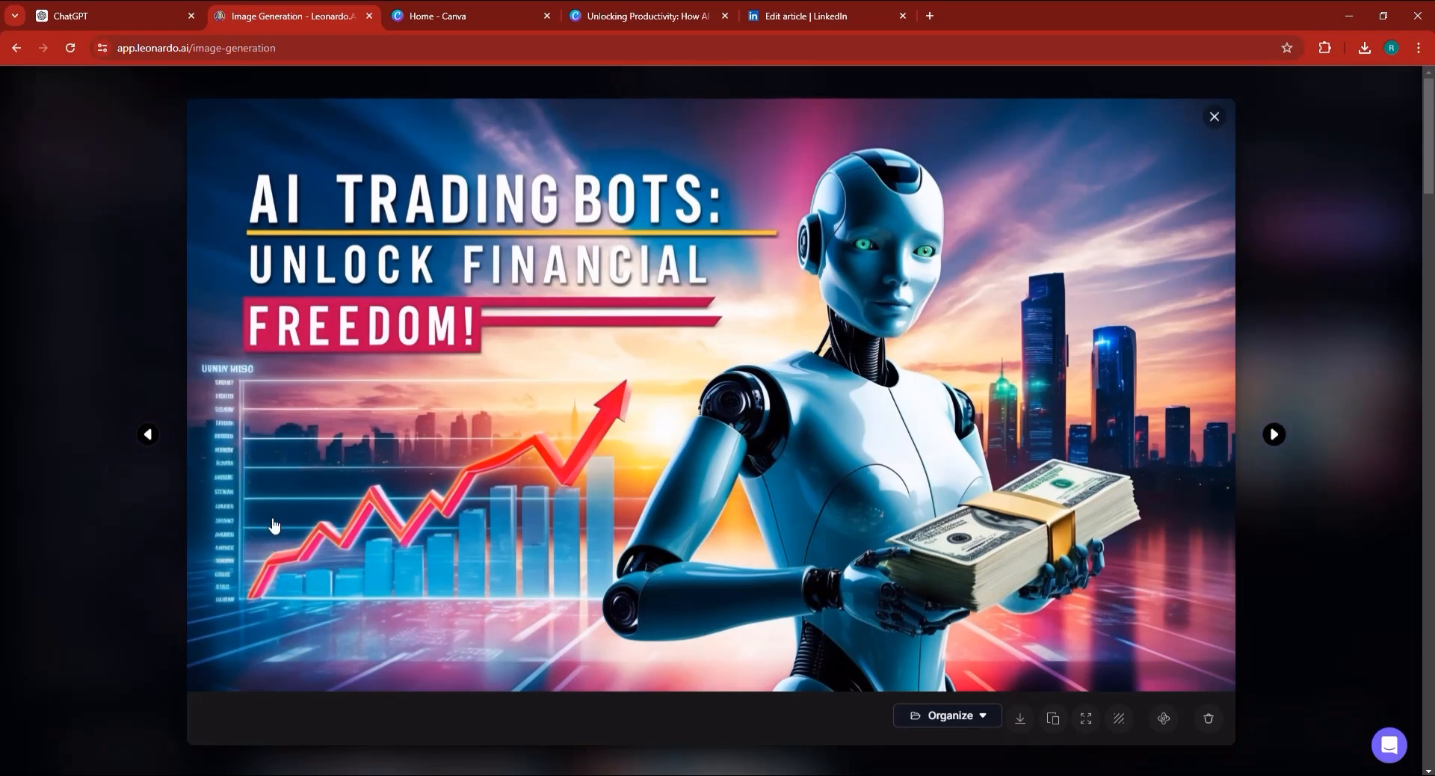
pyautogui.press('Escape')
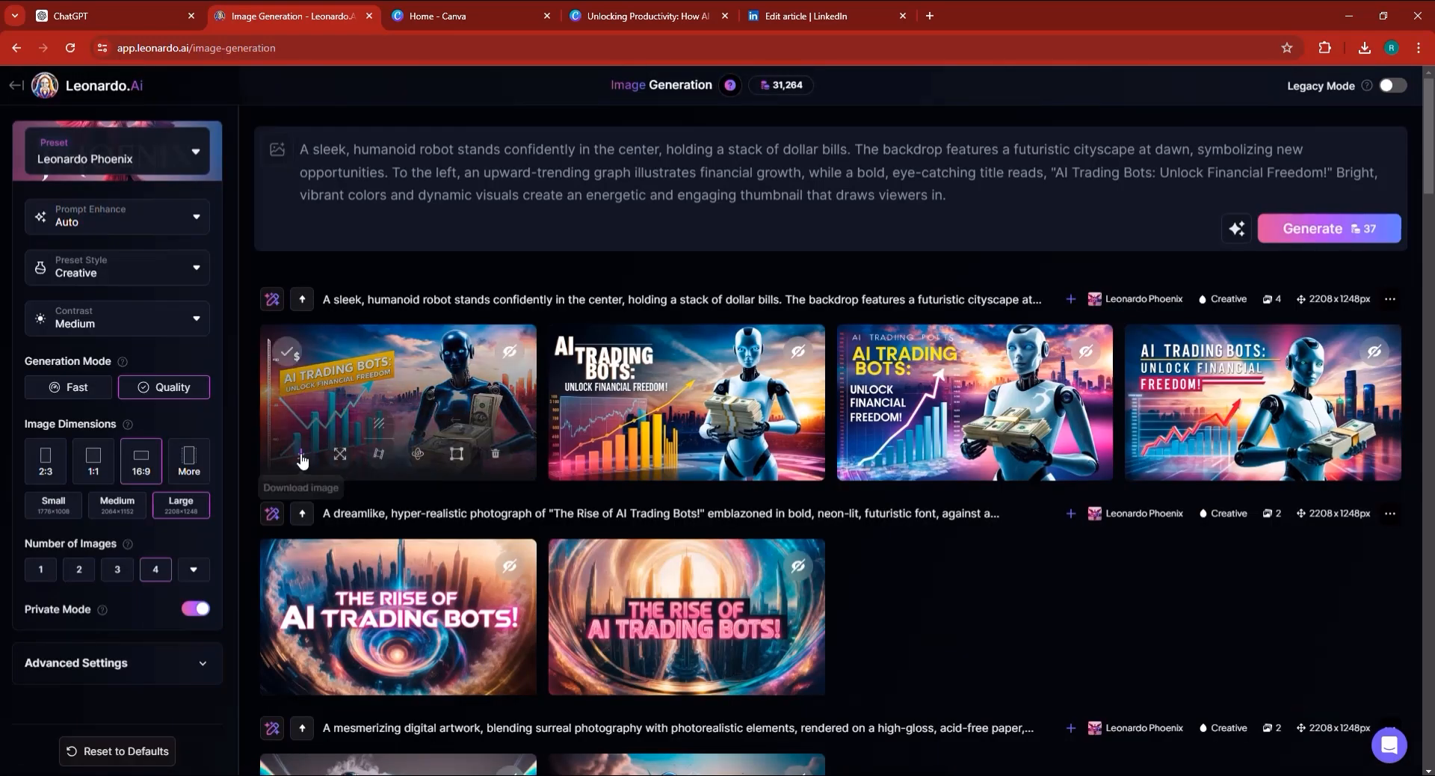
# Upload the downloaded blue robot image as the LinkedIn article cover
pyautogui.click(743, 6)
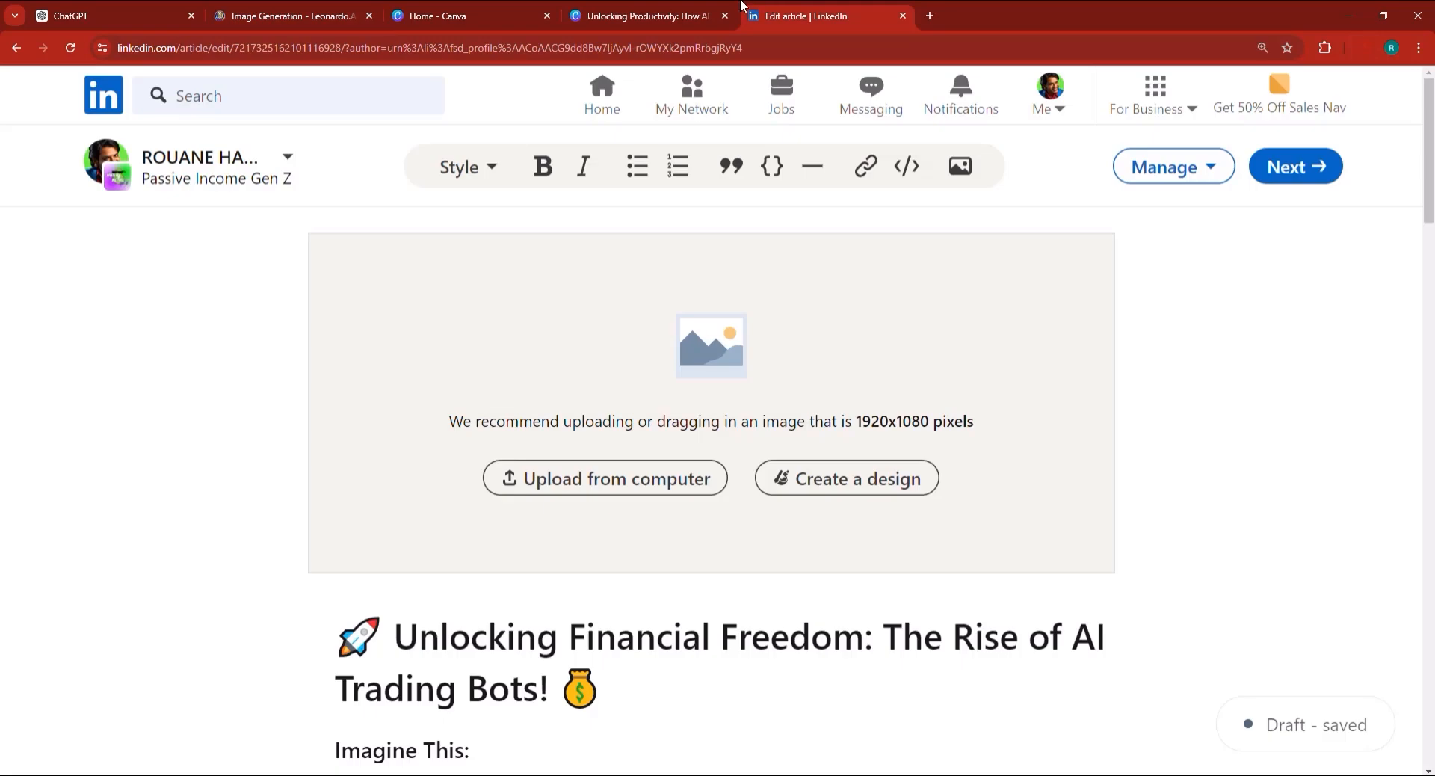
pyautogui.click(657, 480)
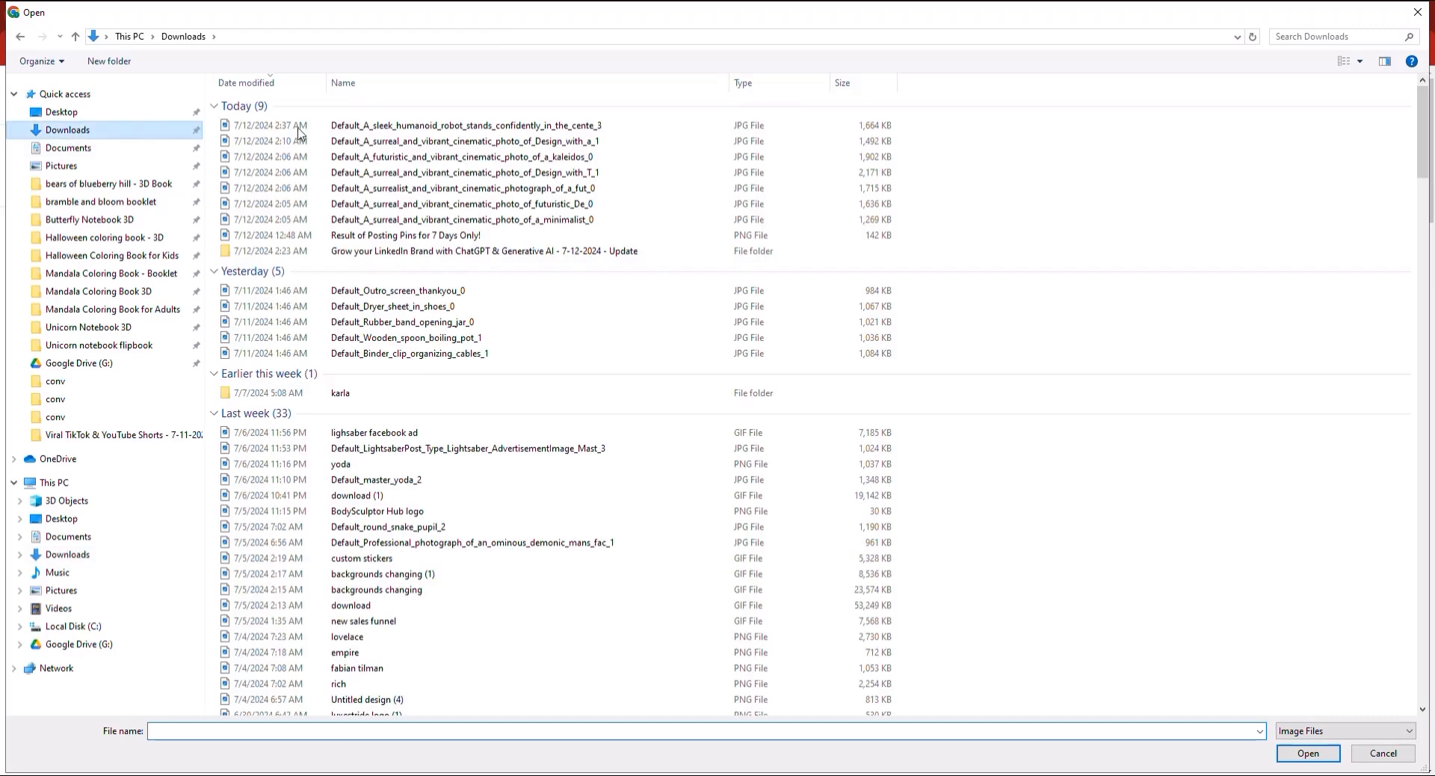
pyautogui.press('Escape')
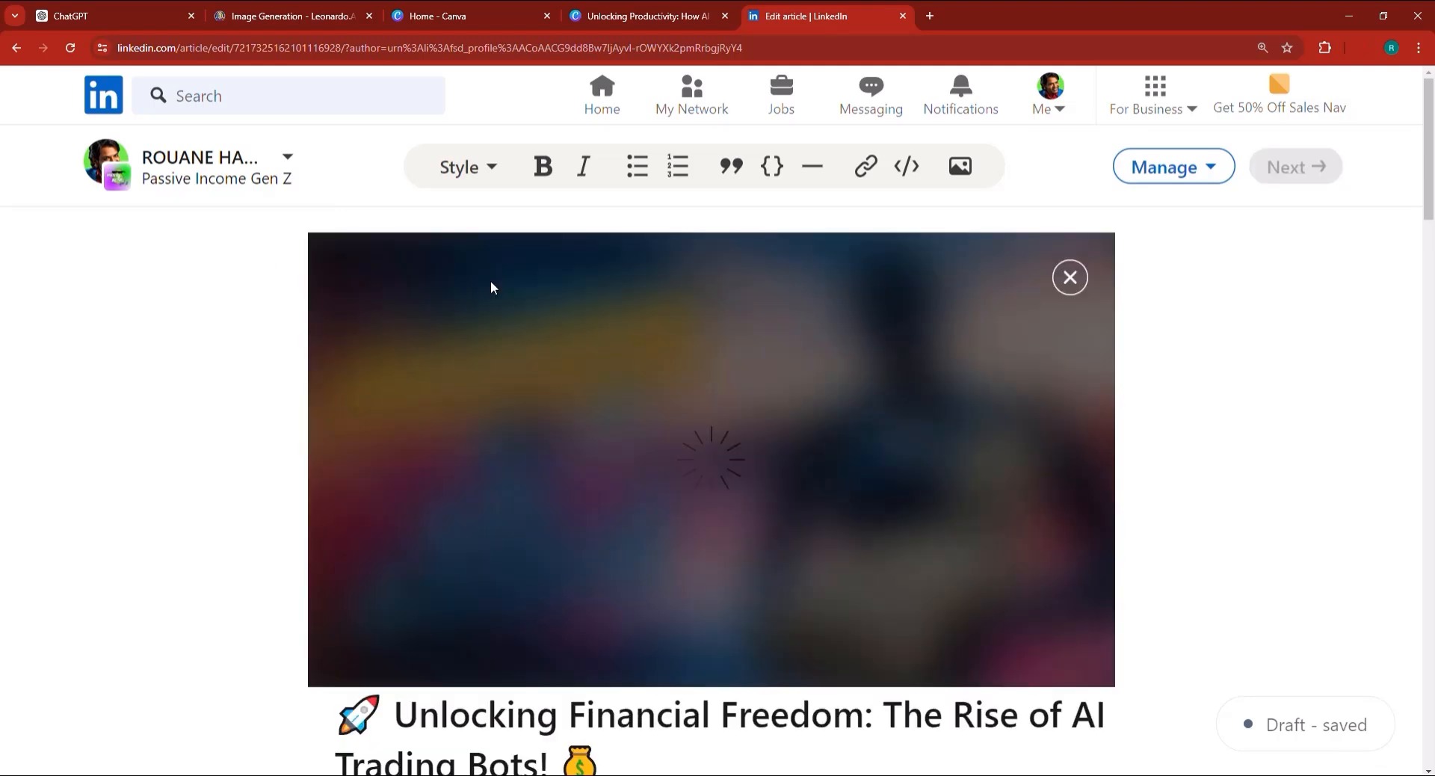
# Caption the cover image with the copied article title
pyautogui.scroll(-3, 715, 382)
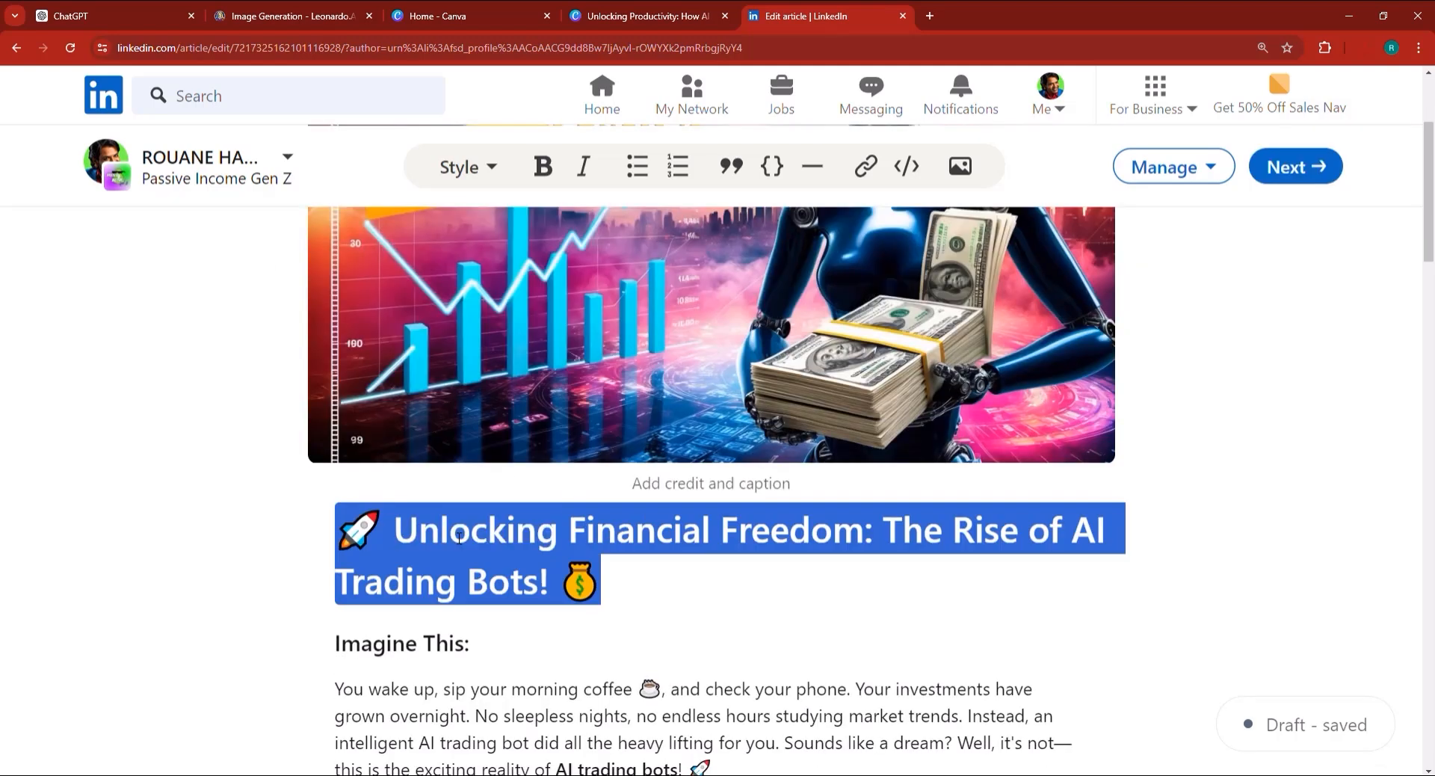
pyautogui.rightClick(456, 540)
pyautogui.click(498, 296)
pyautogui.click(672, 474)
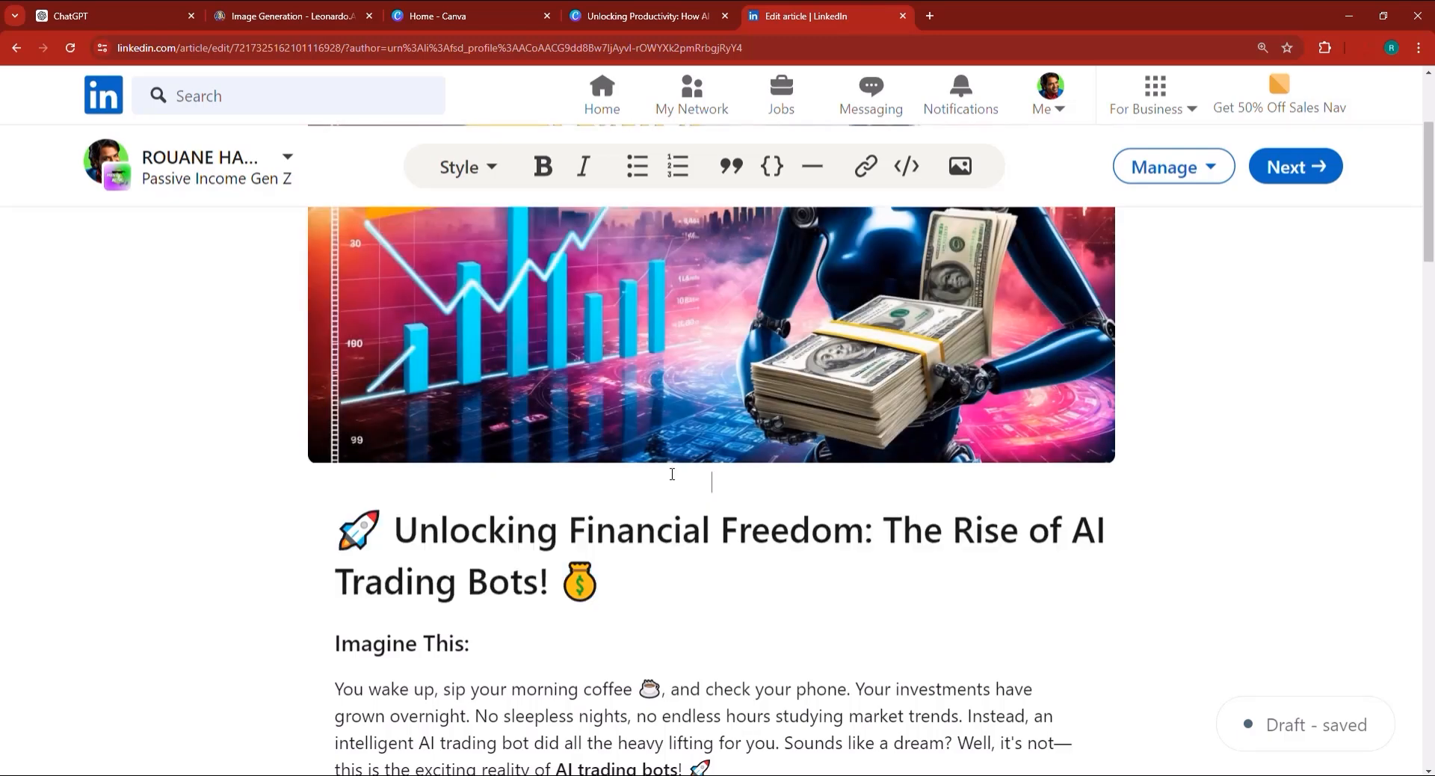
pyautogui.hotkey('ctrl', 'v')
pyautogui.click(112, 15)
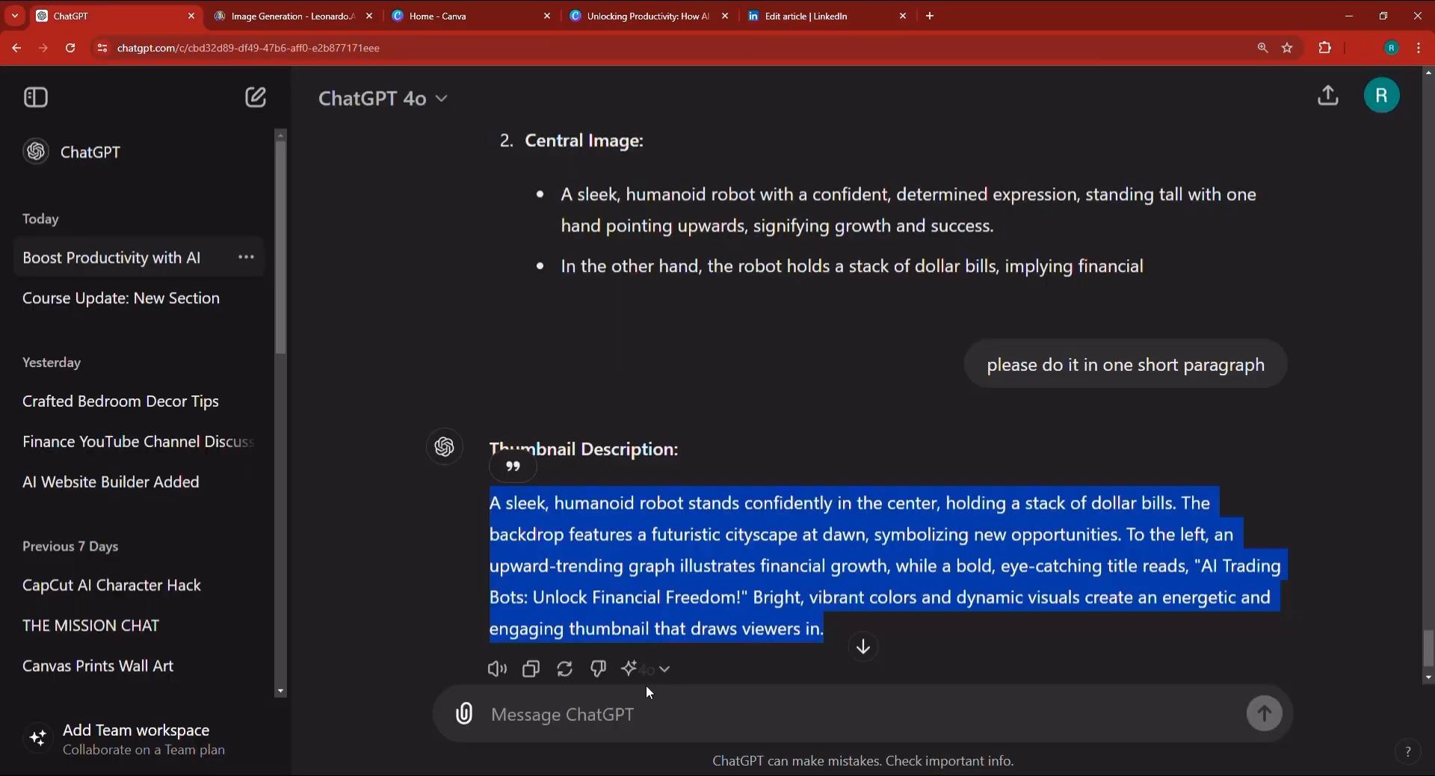
# Ask ChatGPT to 'write some hashtags for the article'
pyautogui.click(643, 714)
pyautogui.write('write so')
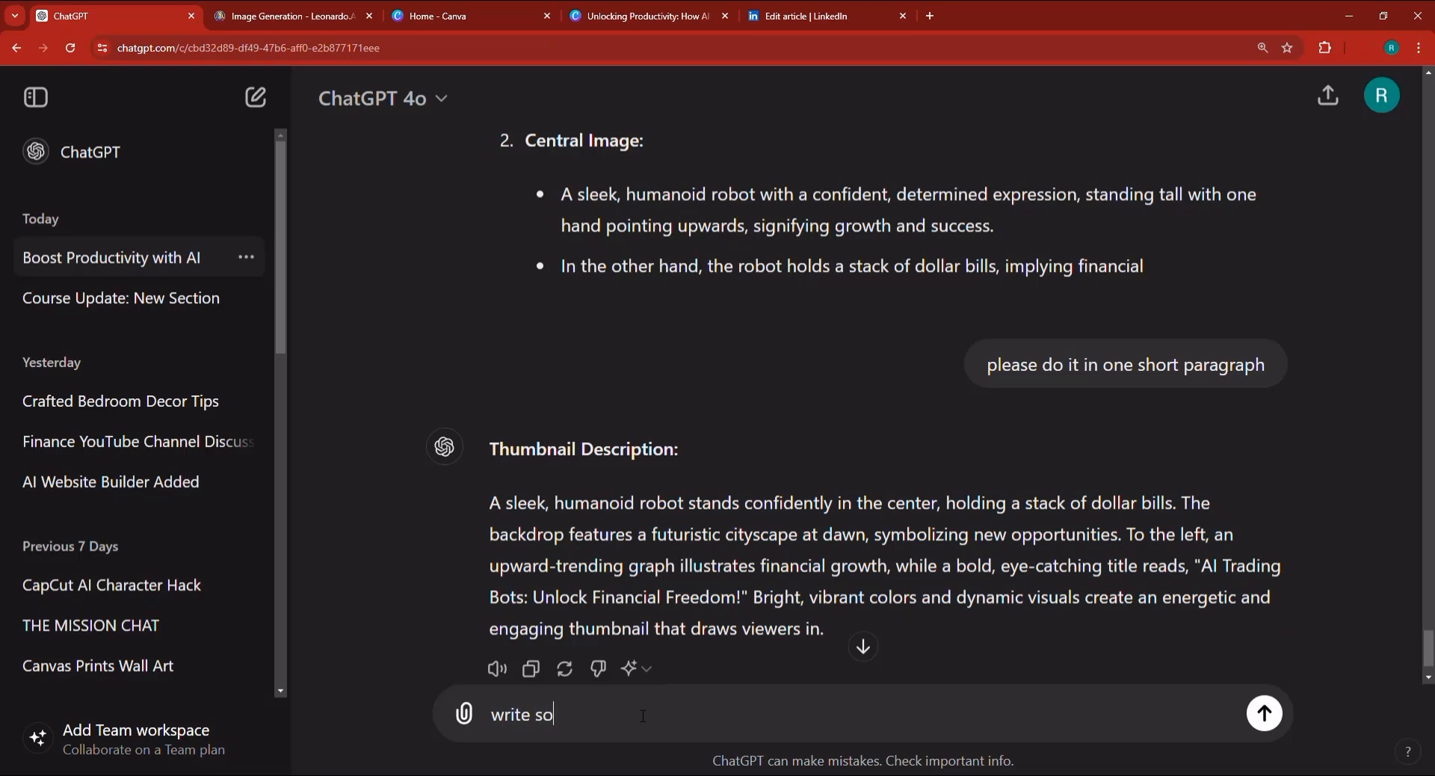
pyautogui.write('me hashtags fo')
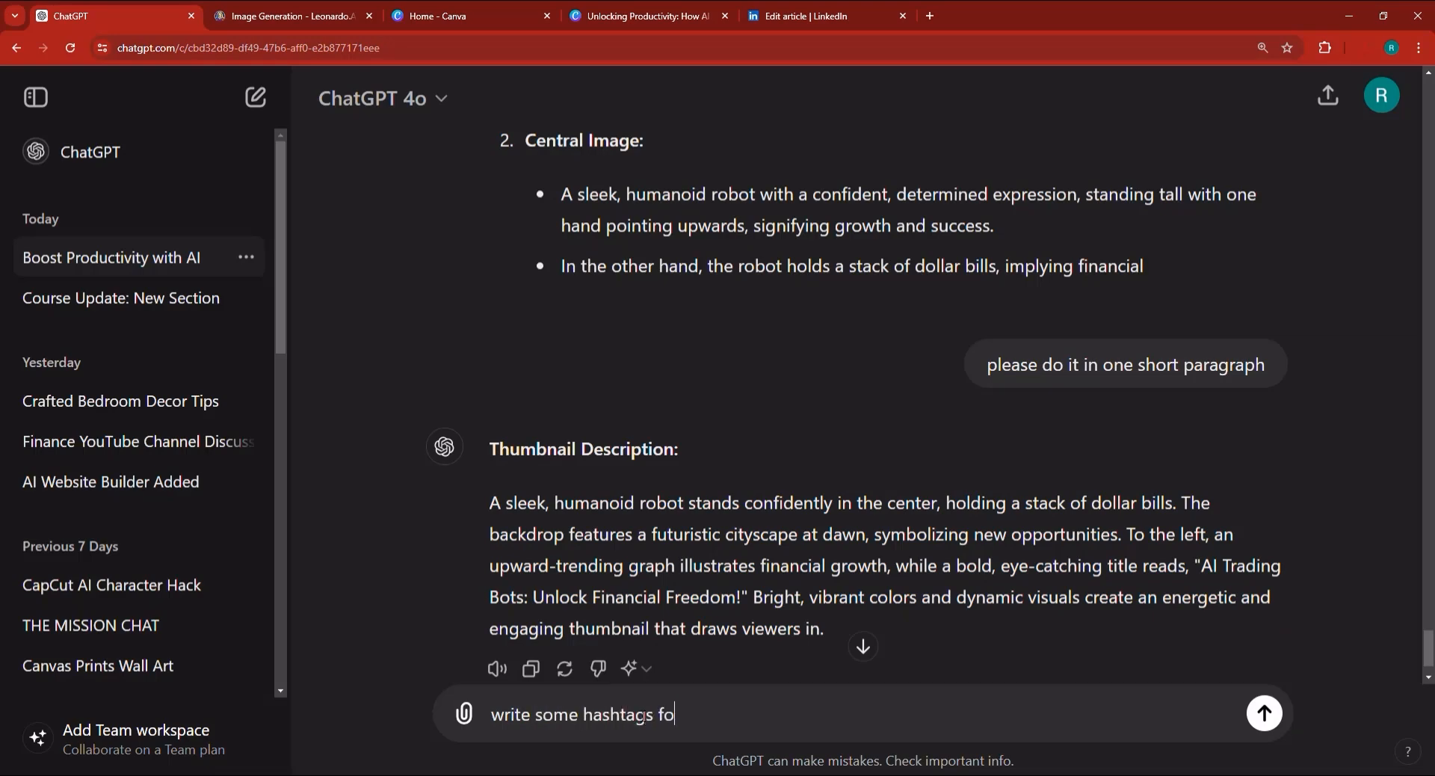
pyautogui.write('r the article')
pyautogui.press('Return')
# Move on to publishing and paste the article title as the share post text
pyautogui.click(808, 16)
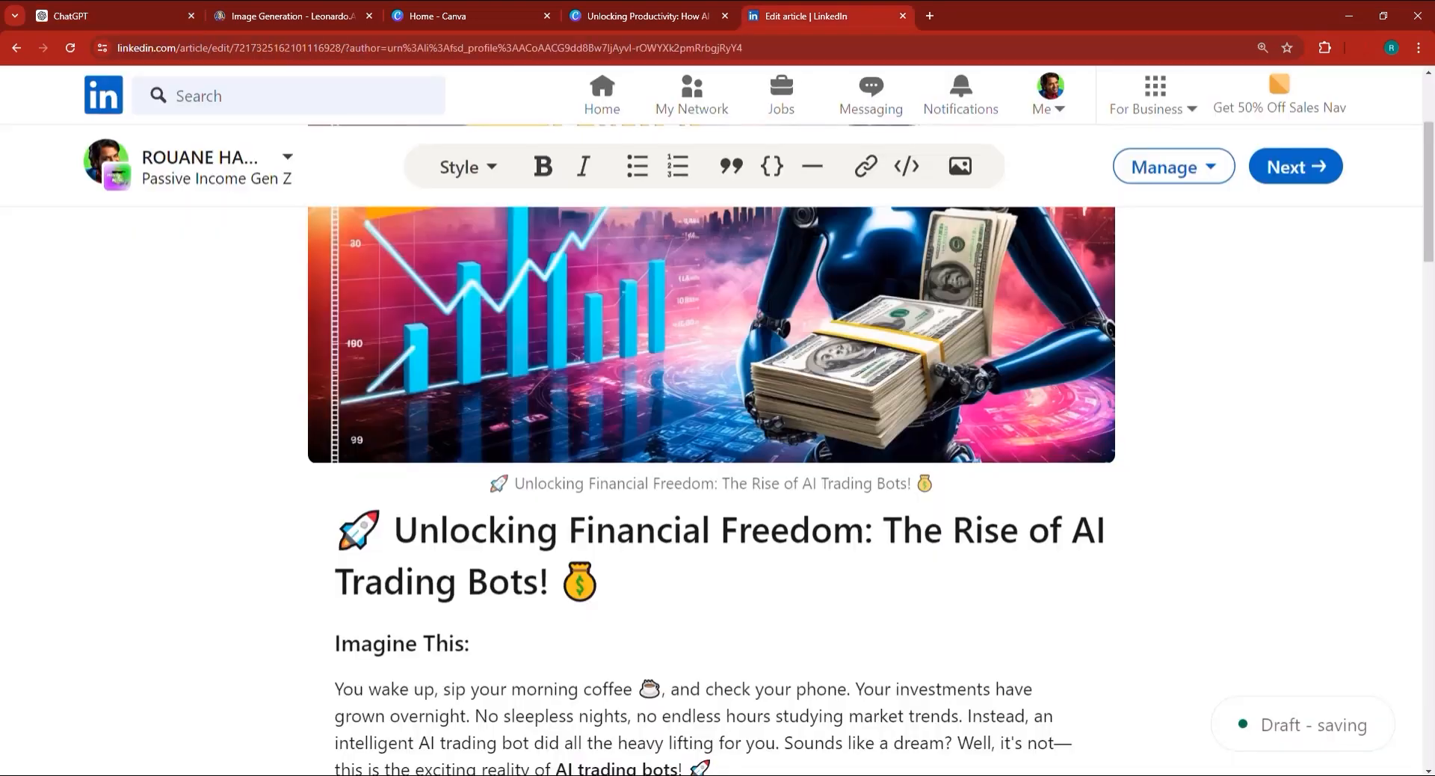
pyautogui.click(1291, 166)
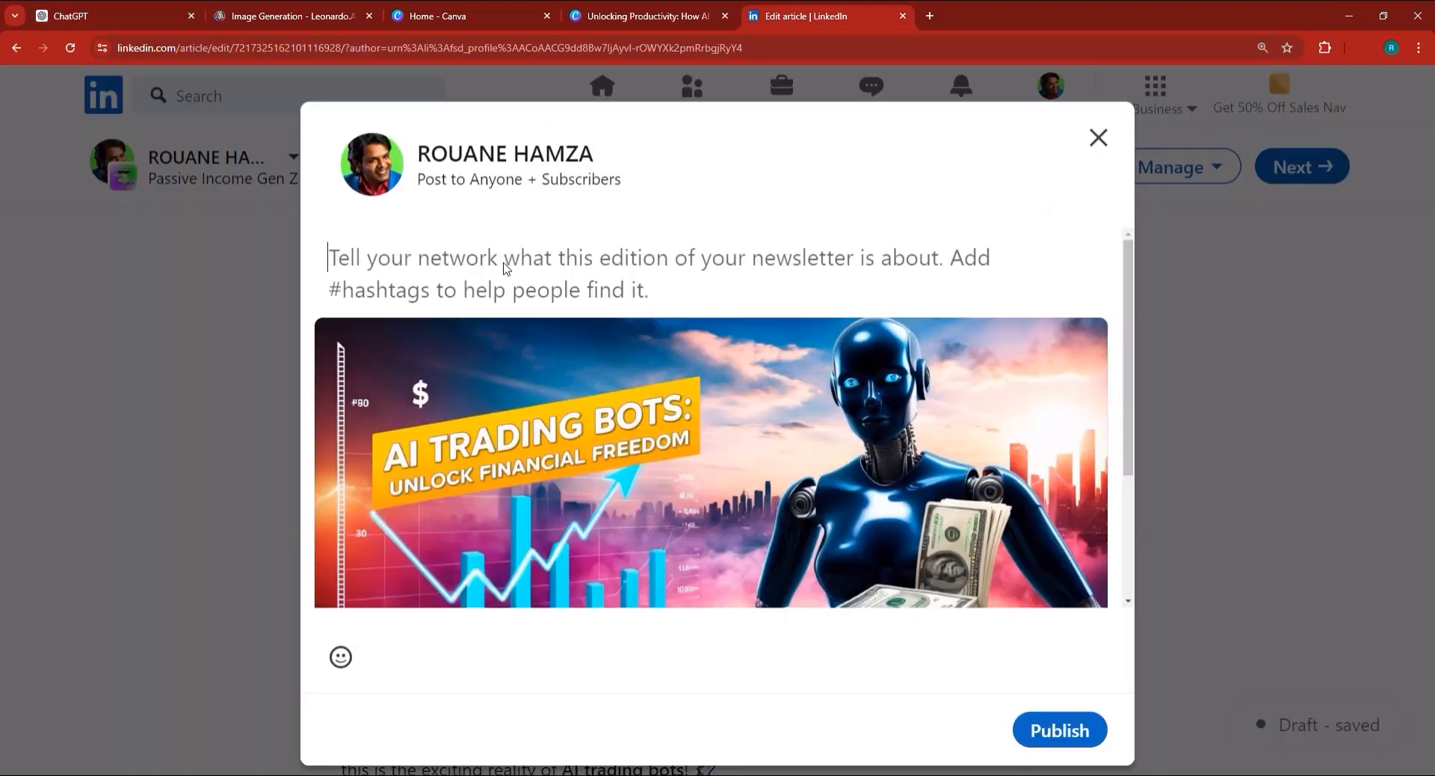
pyautogui.hotkey('ctrl', 'v')
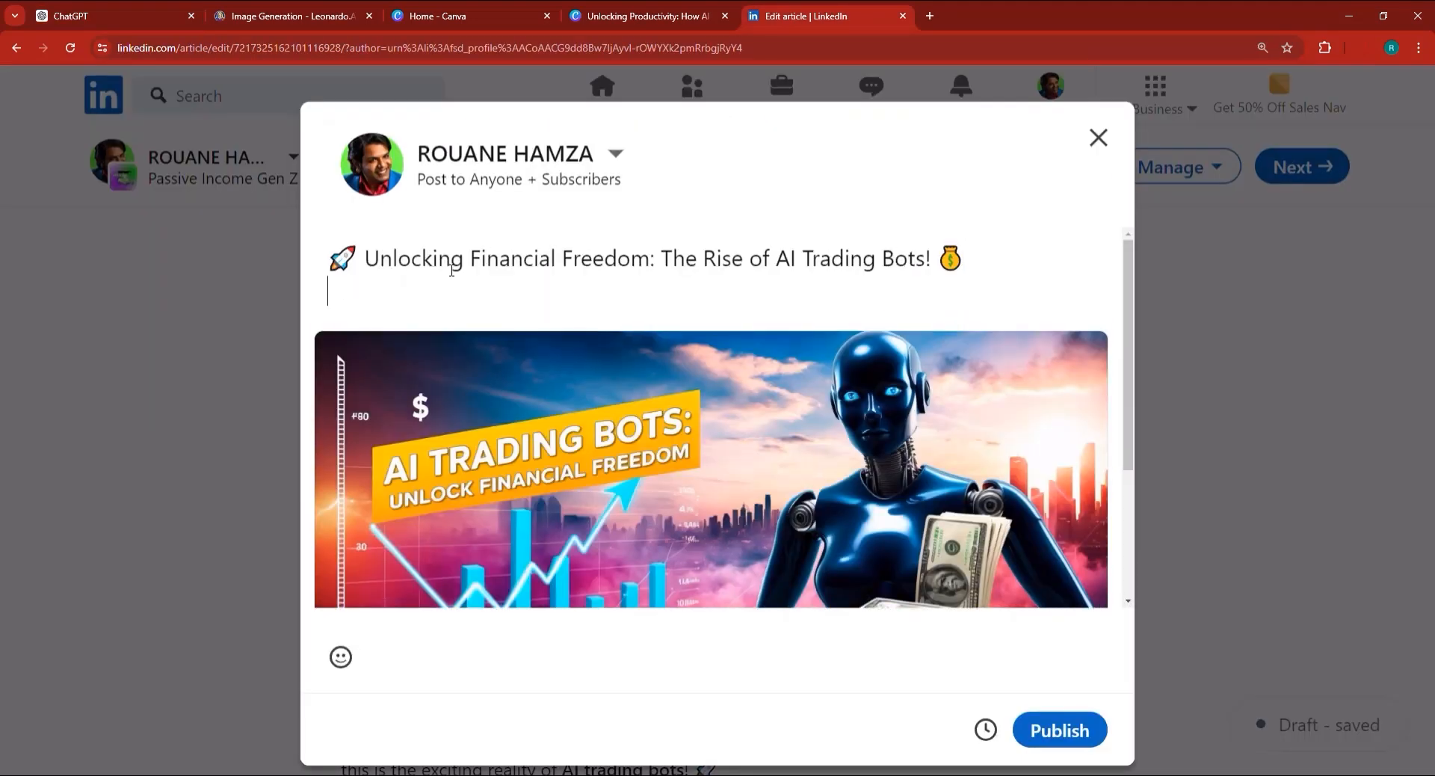
pyautogui.press('Return')
# Add ChatGPT's hashtags below the title and publish the newsletter article
pyautogui.click(141, 8)
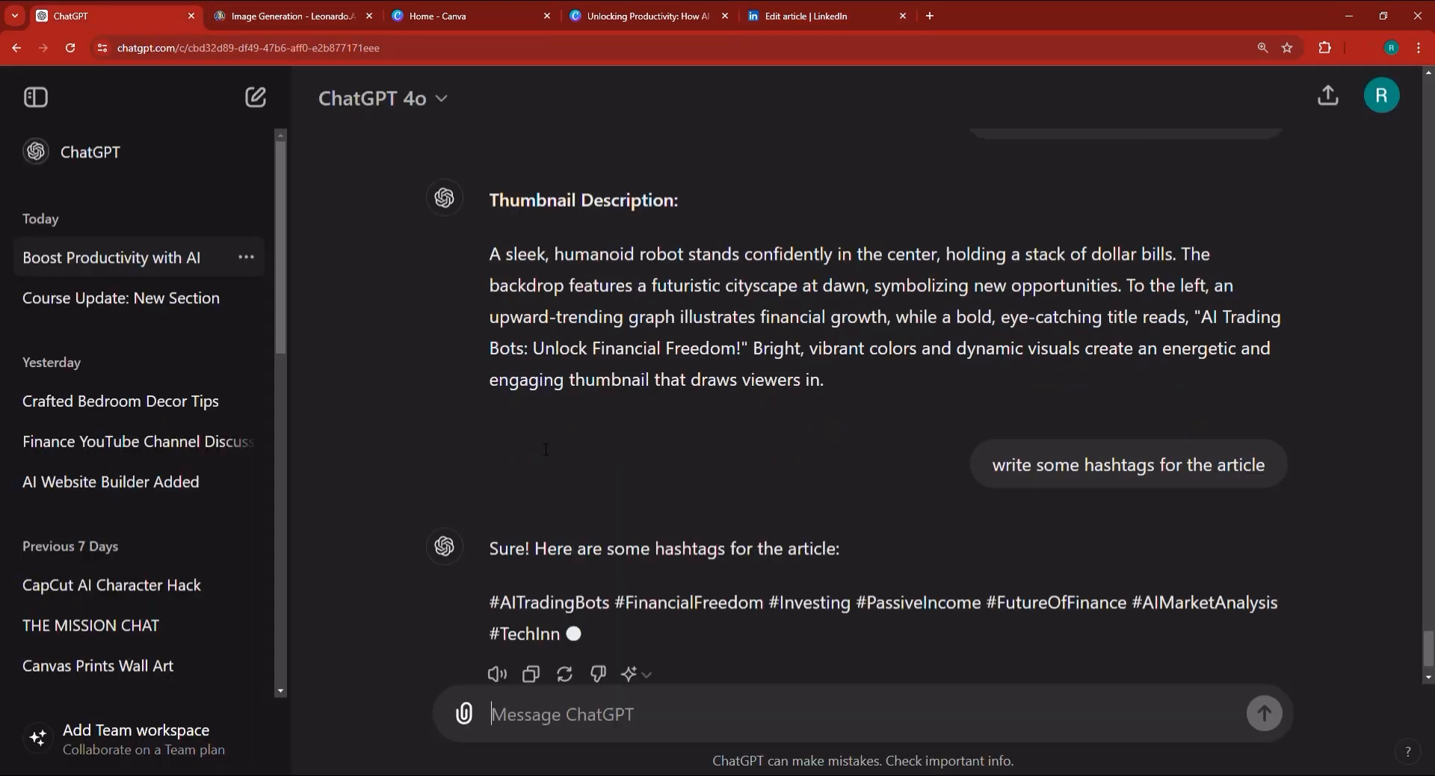
pyautogui.tripleClick(581, 517)
pyautogui.rightClick(580, 516)
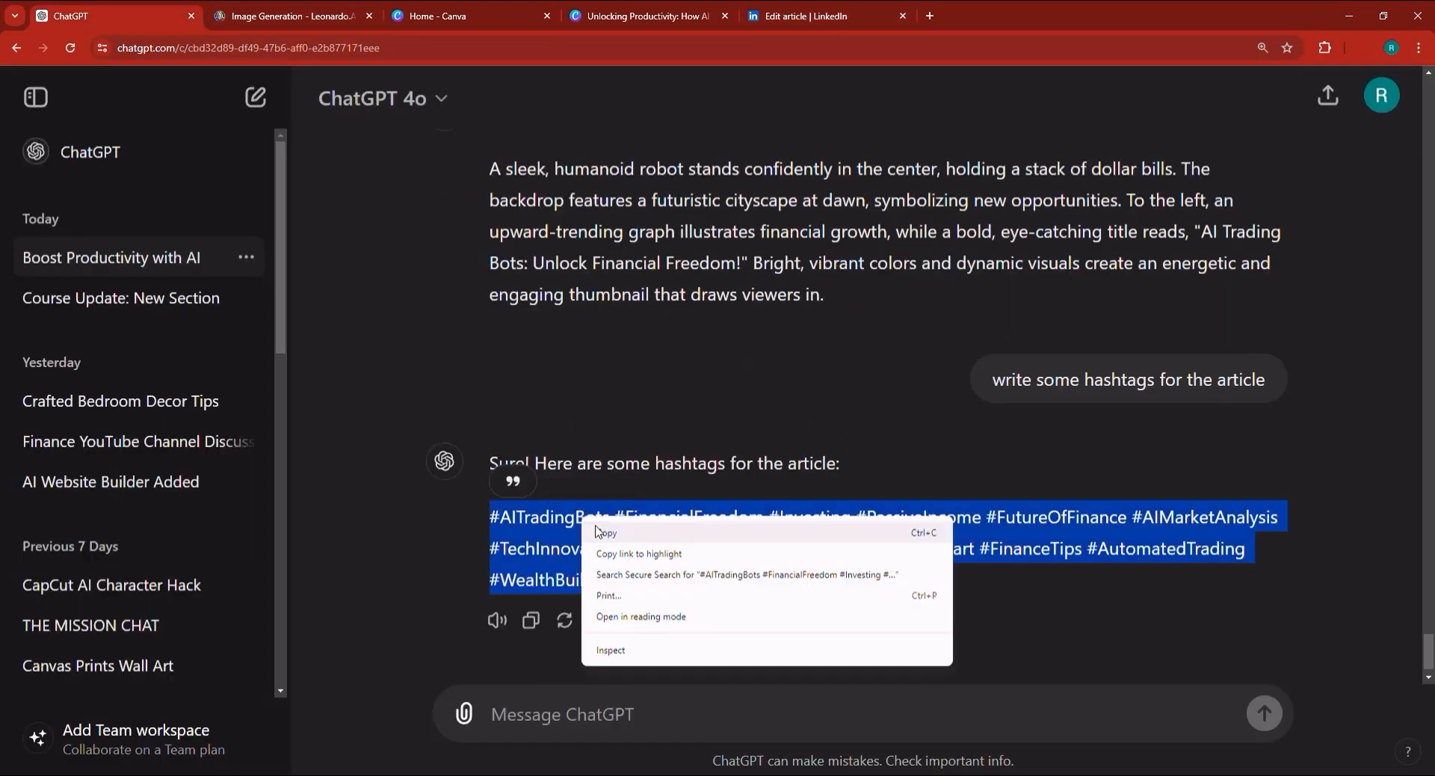
pyautogui.click(598, 532)
pyautogui.click(800, 16)
pyautogui.click(444, 322)
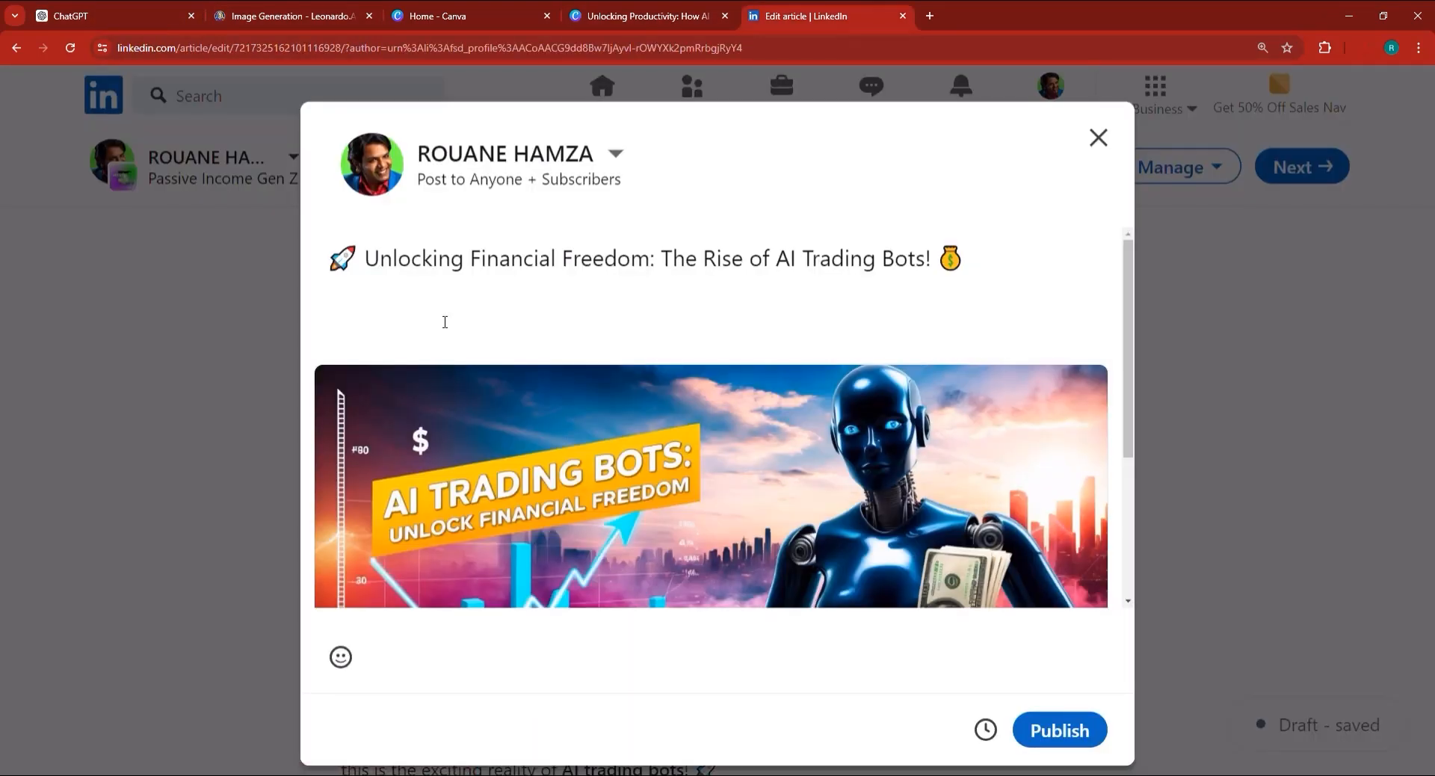
pyautogui.hotkey('ctrl', 'v')
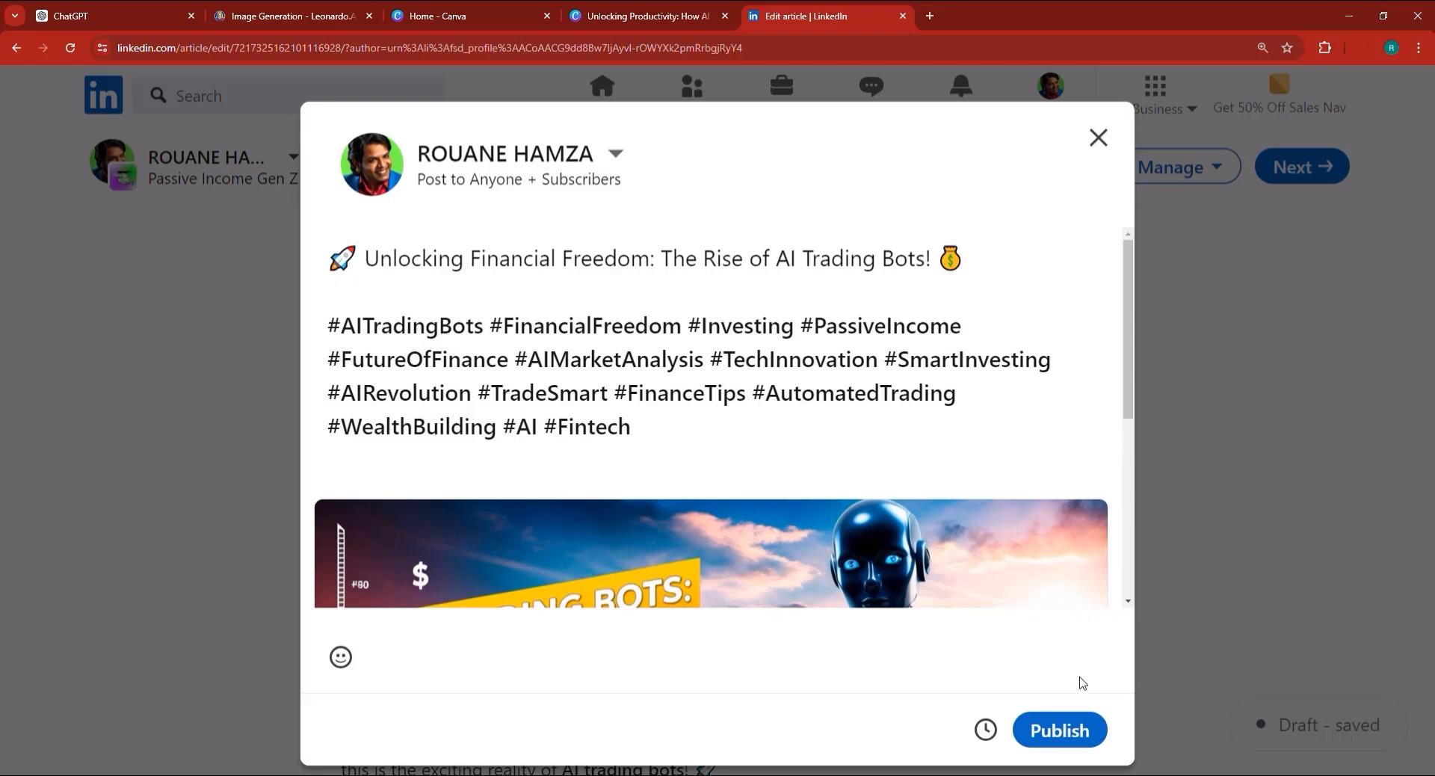
pyautogui.click(1071, 729)
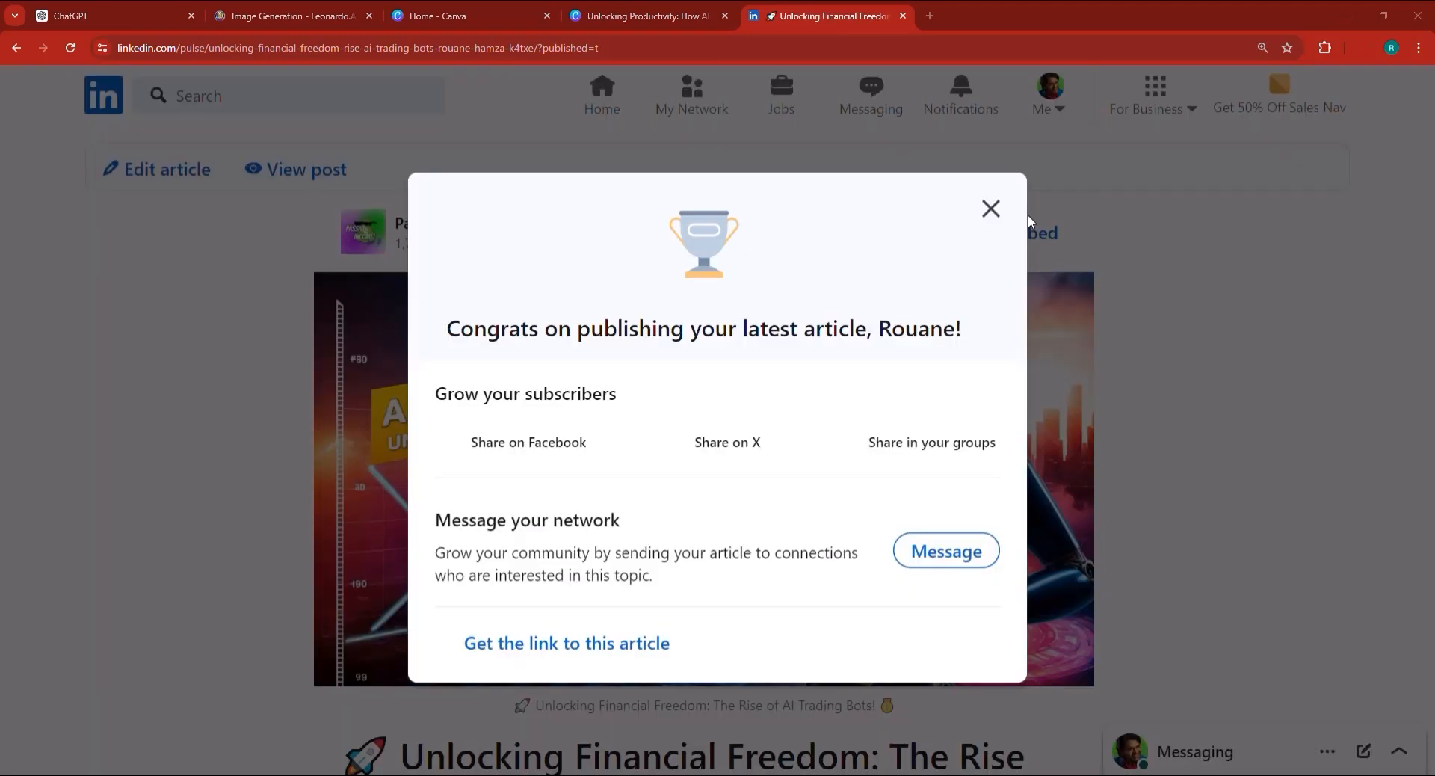
# Dismiss the congratulations and reload the Passive Income Gen Z newsletter page to see the new edition
pyautogui.click(992, 208)
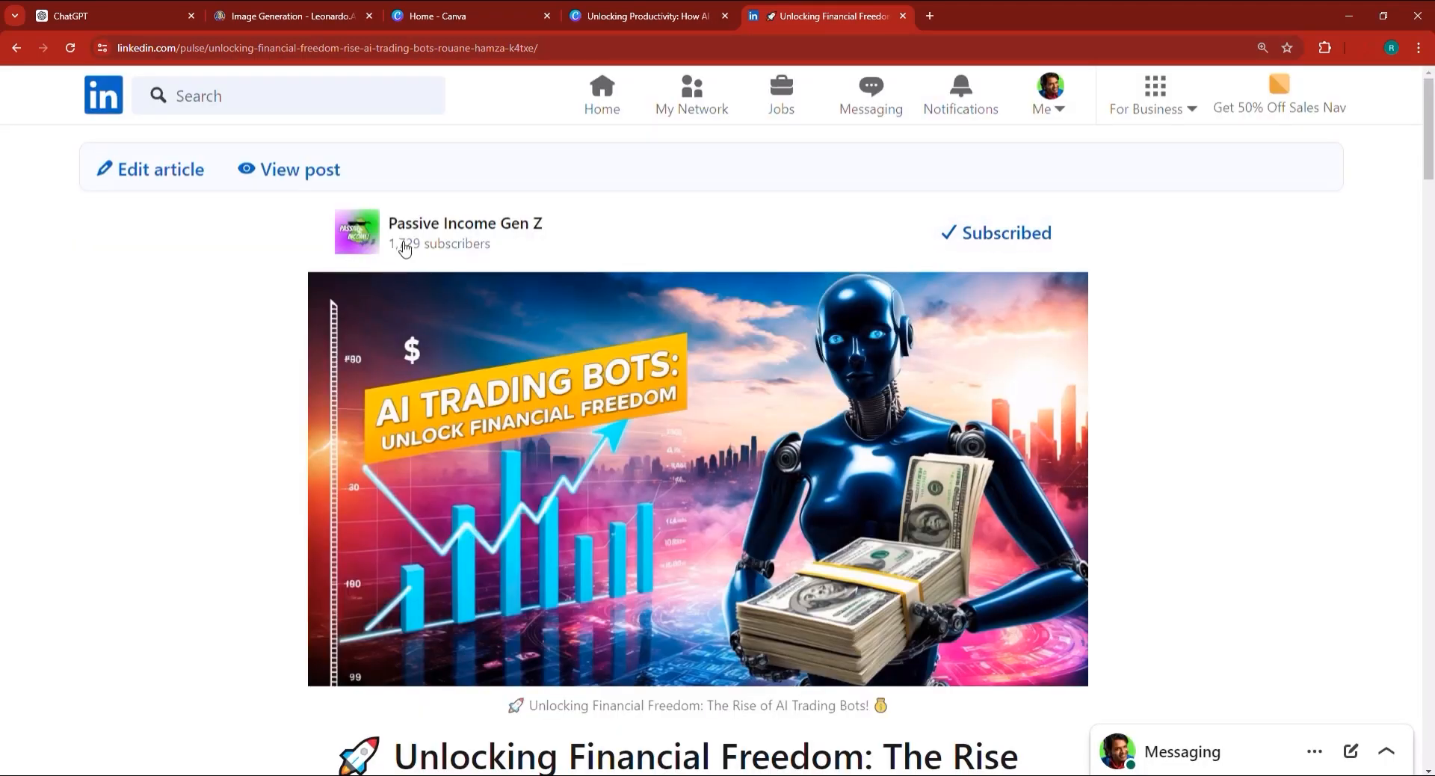
pyautogui.click(417, 229)
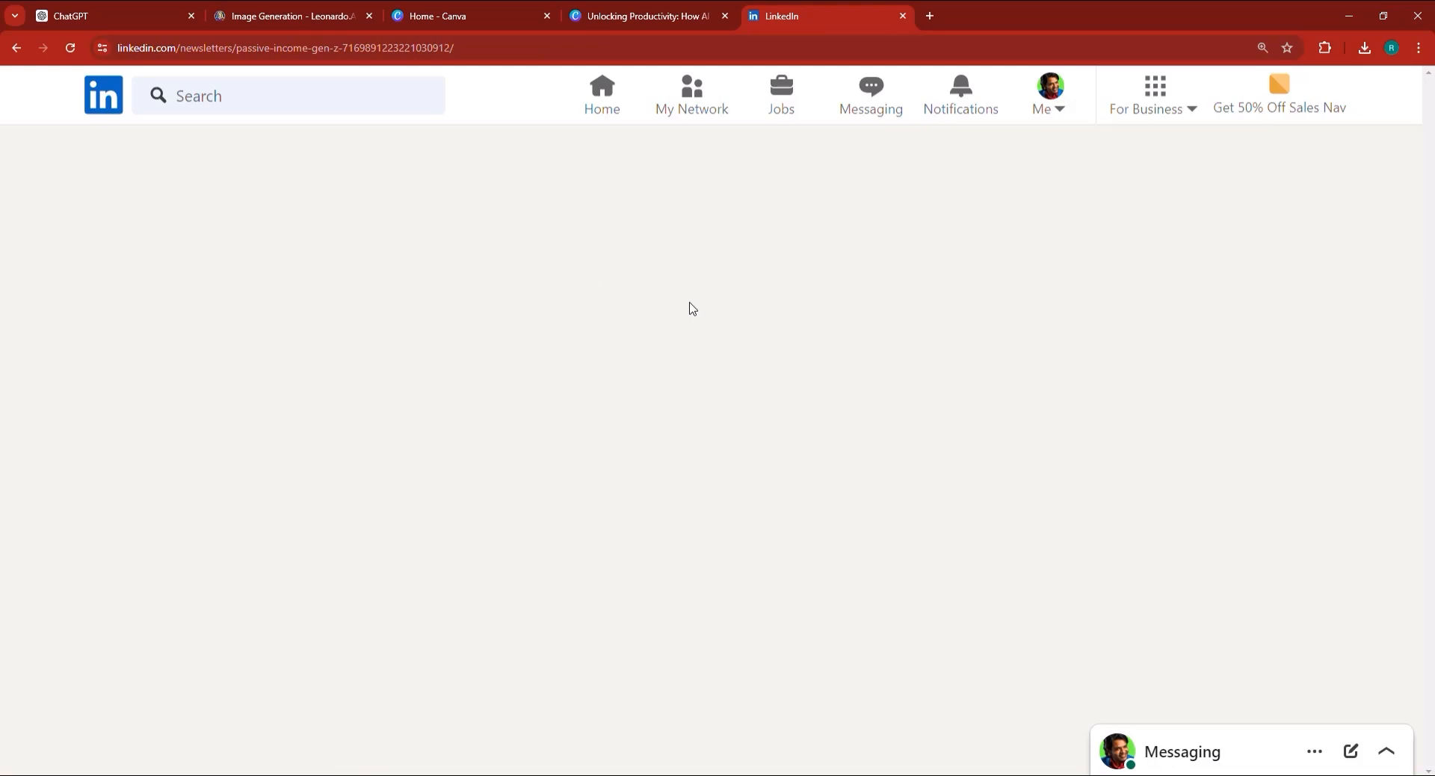
pyautogui.scroll(-5, 650, 388)
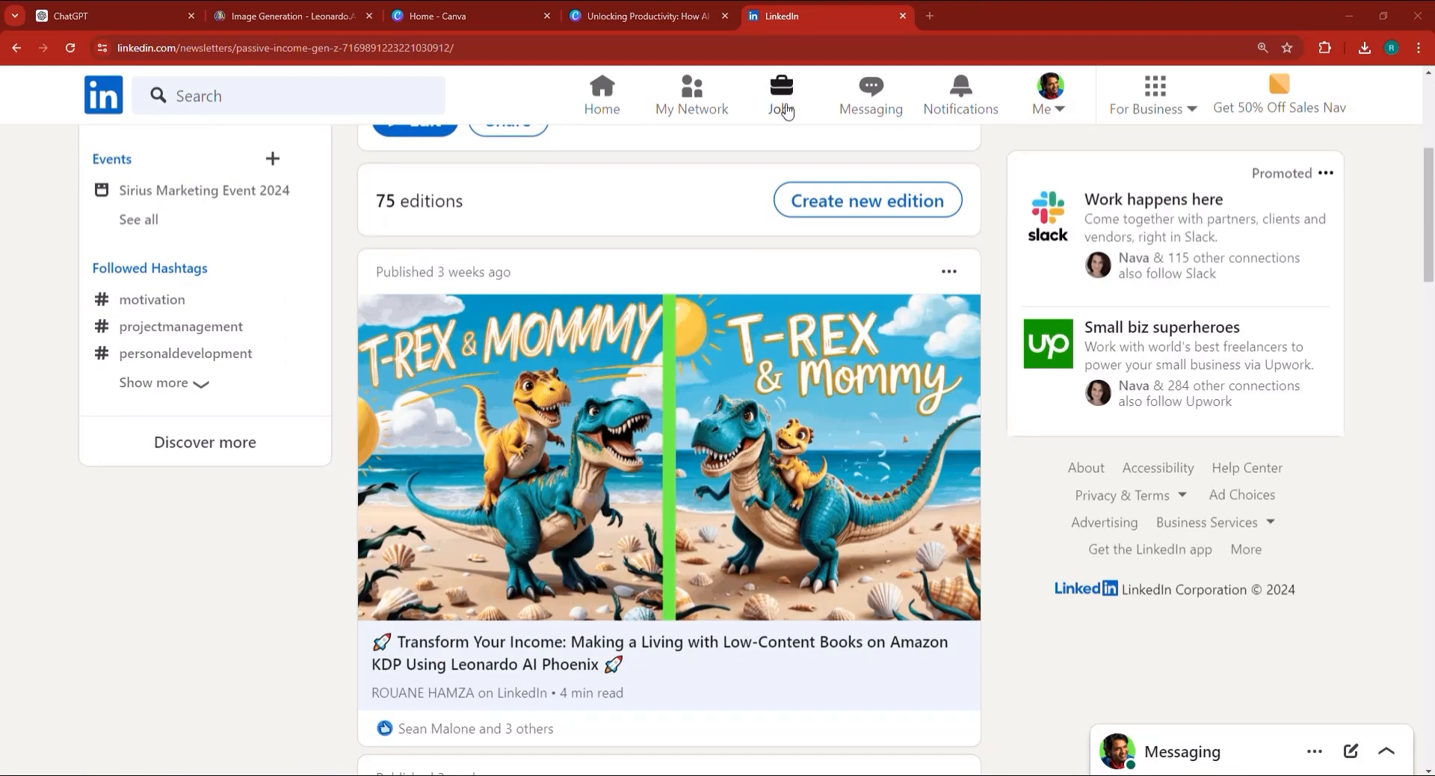
pyautogui.click(783, 48)
pyautogui.press('Return')
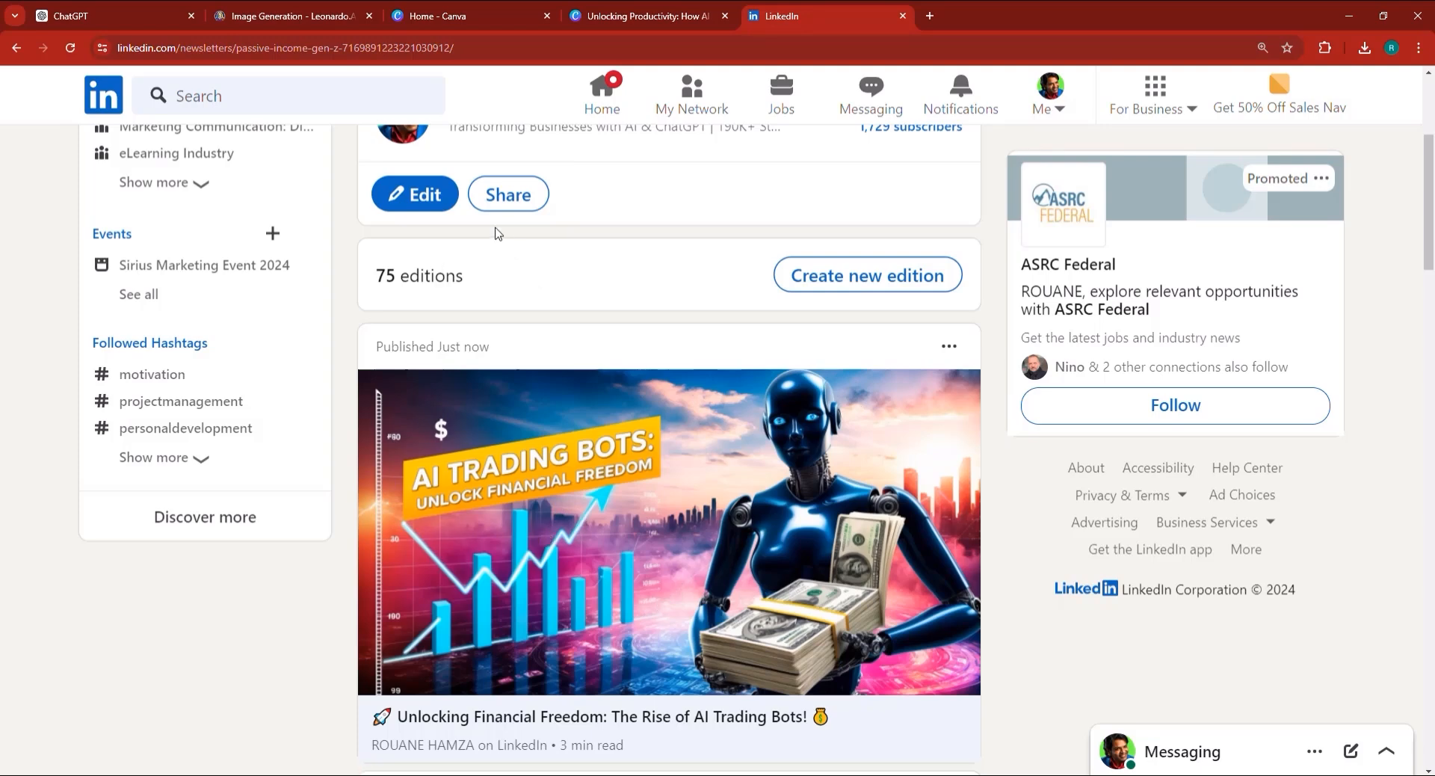
pyautogui.click(150, 7)
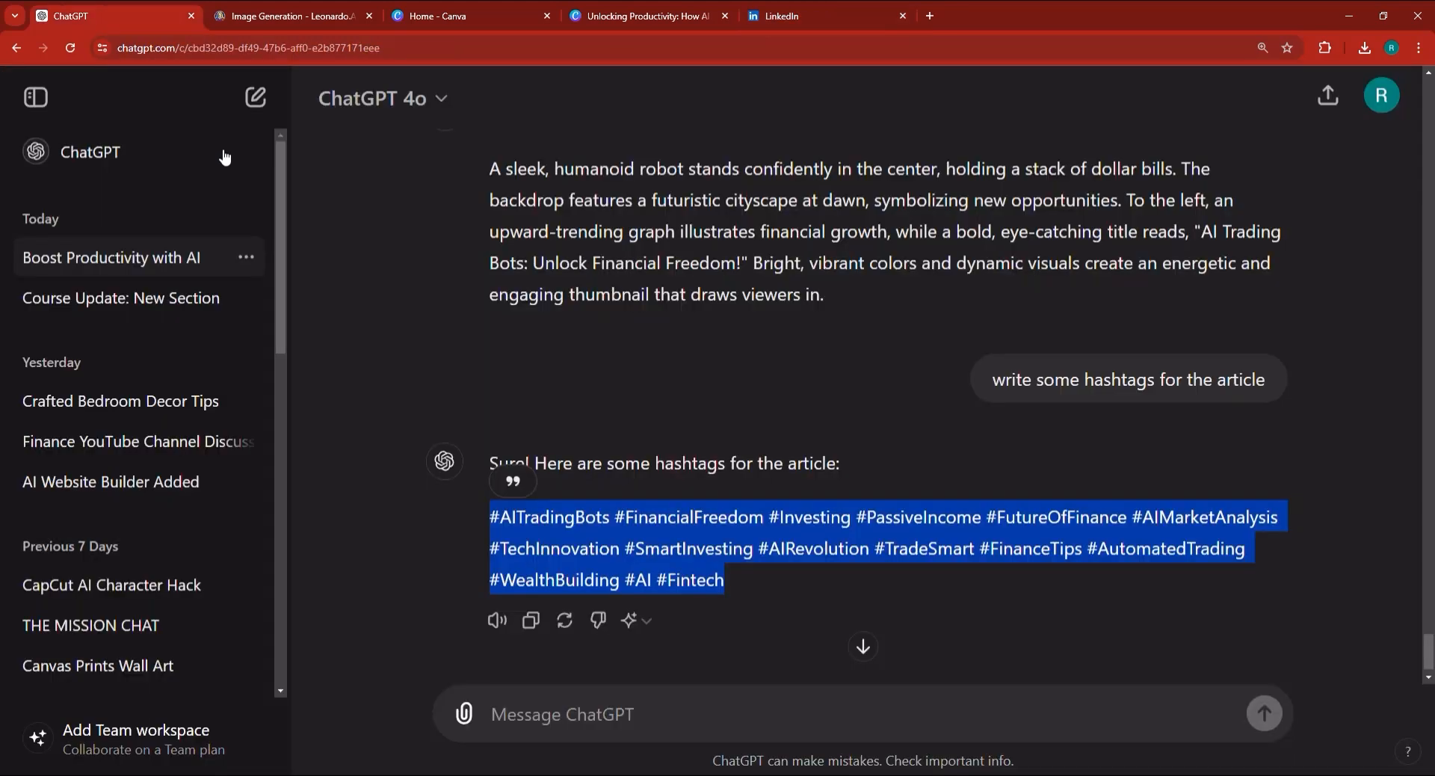